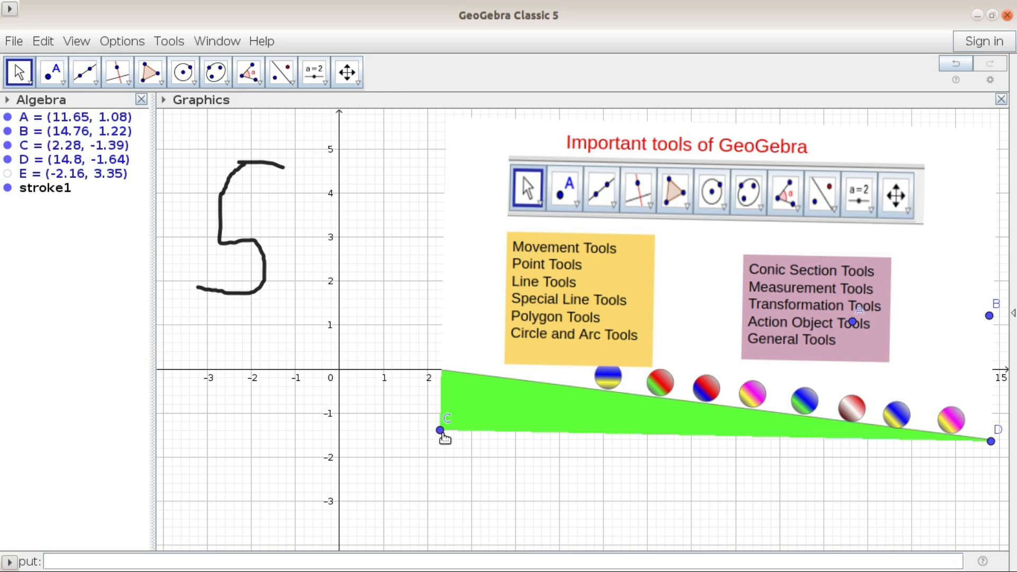
Step: Shrink the GeoGebra tools image by moving its corner point C to about (13.14, -1.66), and delete the pen stroke
left_click_drag(434, 437, 925, 448)
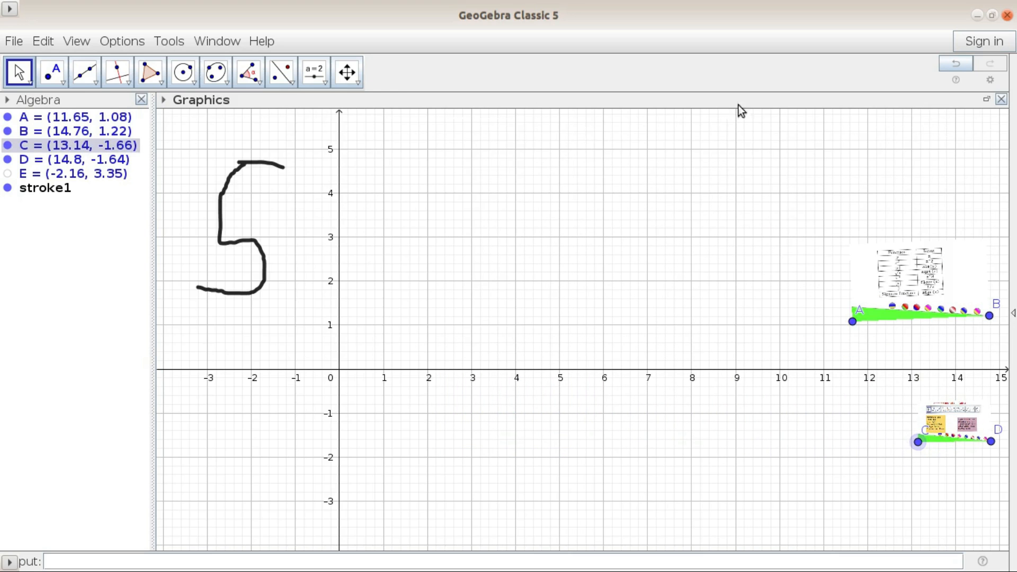
right_click(46, 191)
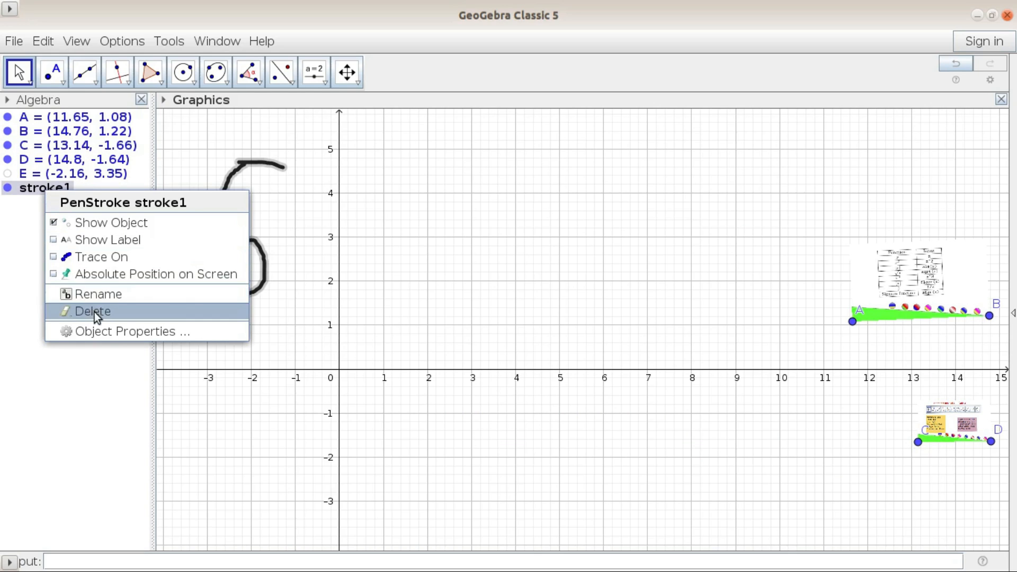
left_click(95, 313)
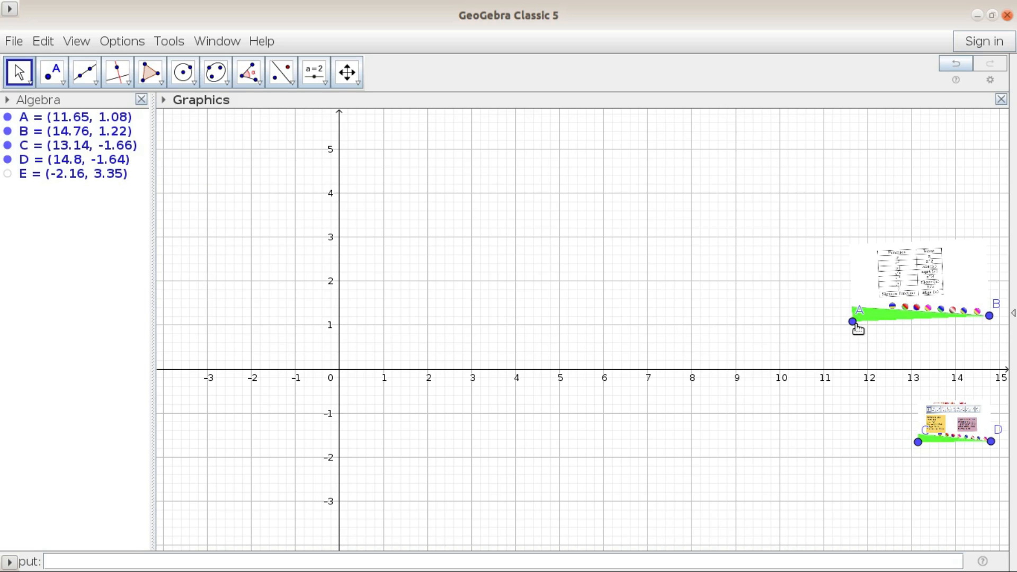
Step: Enlarge and level the function table image by moving corner A to about (4.7, 0.69) and B to about (14.75, 0.71)
left_click_drag(855, 323, 546, 338)
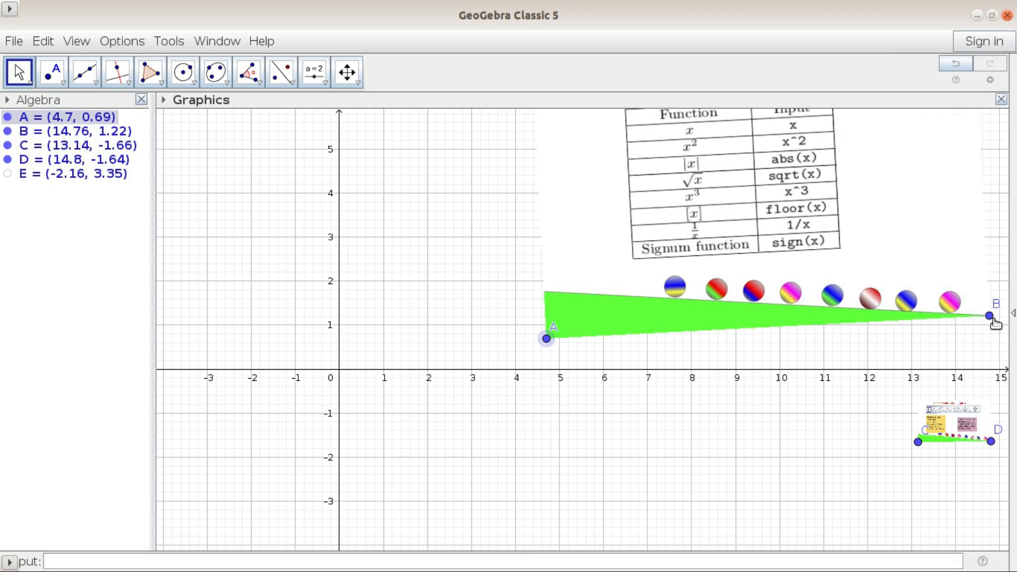
left_click_drag(989, 317, 990, 338)
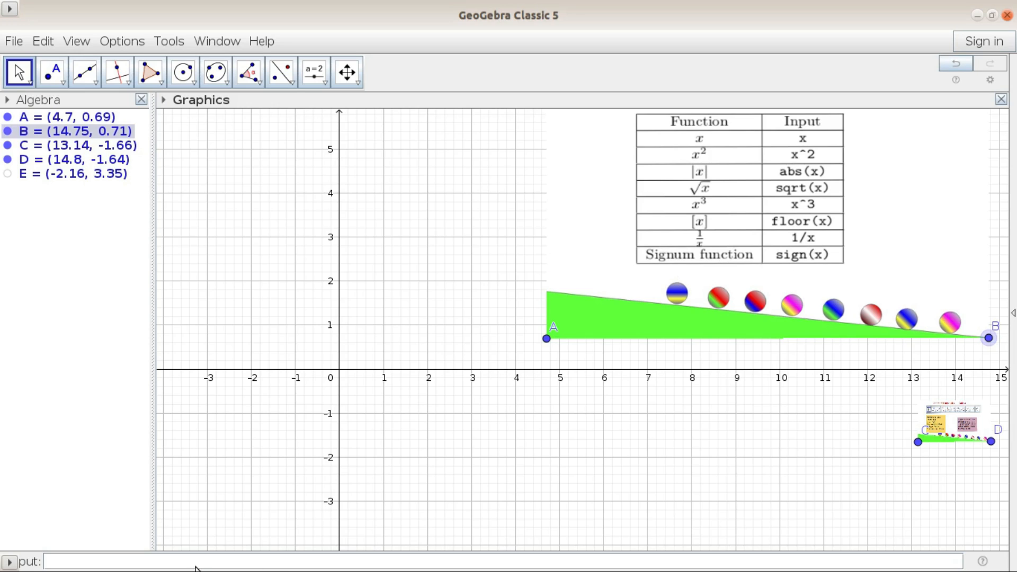
Step: Plot the functions x, x^2 and x^3 one after another
left_click(56, 556)
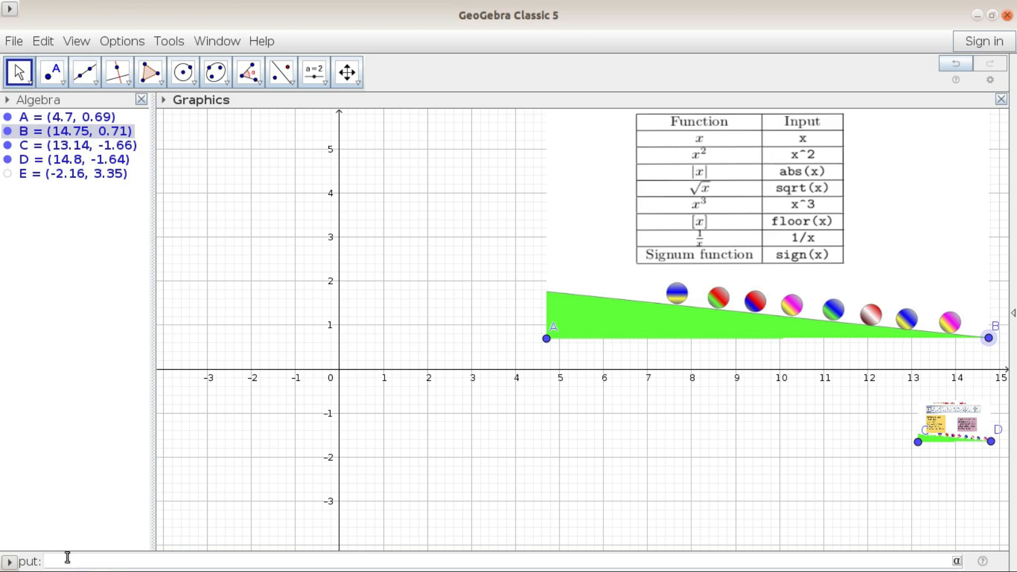
type("x")
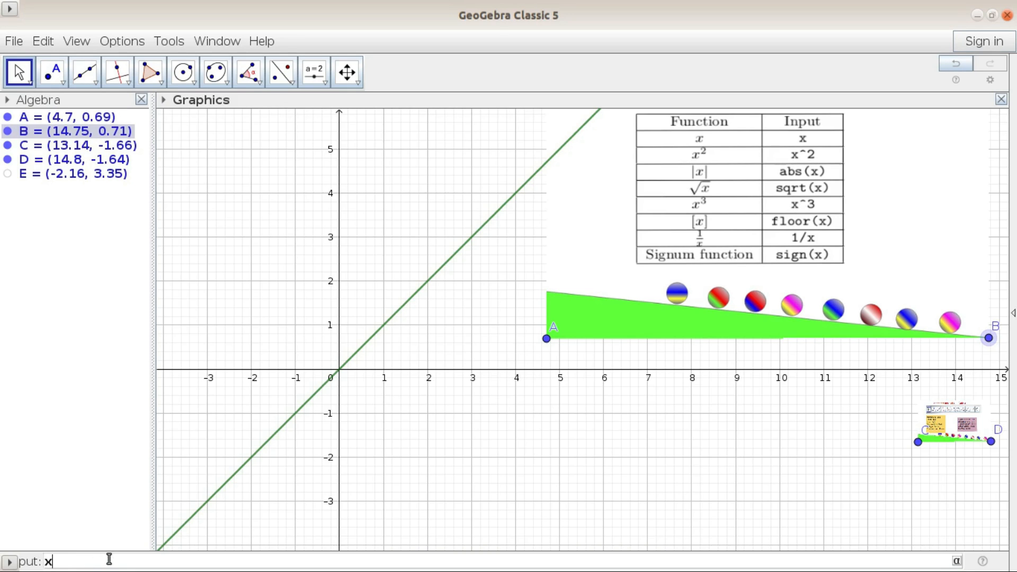
key("Return")
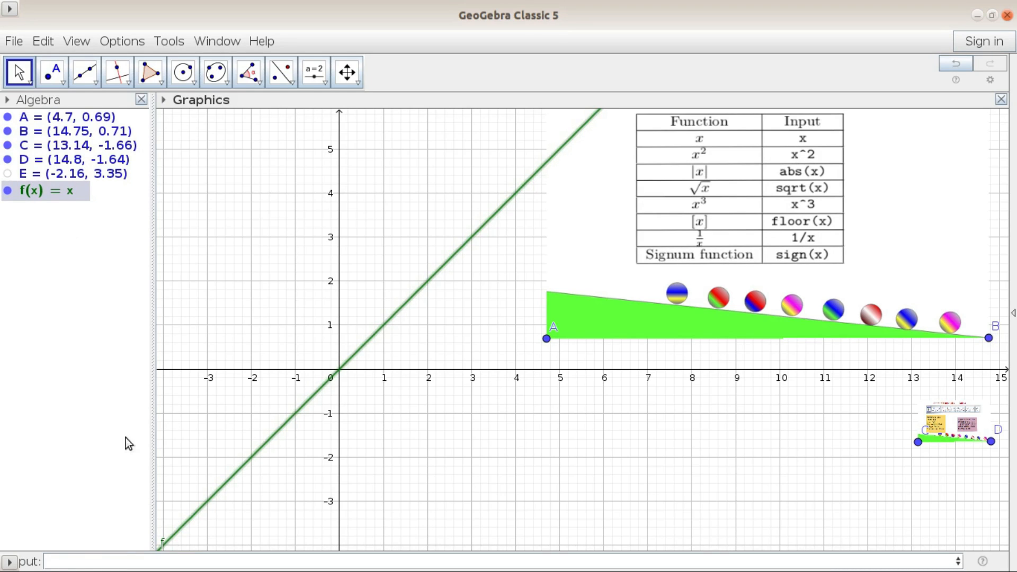
left_click(53, 561)
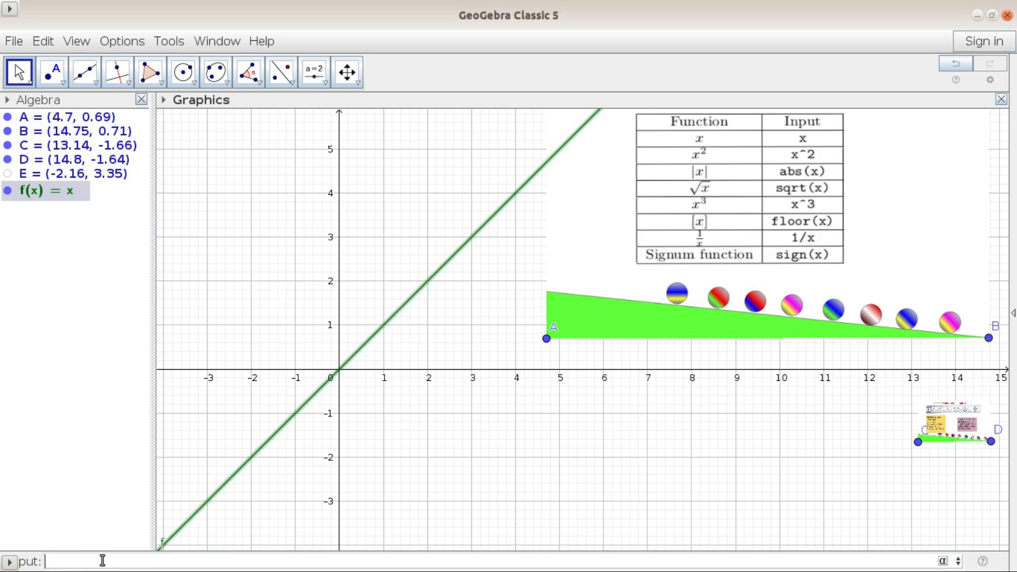
type("x^2")
key("Return")
type("x^3")
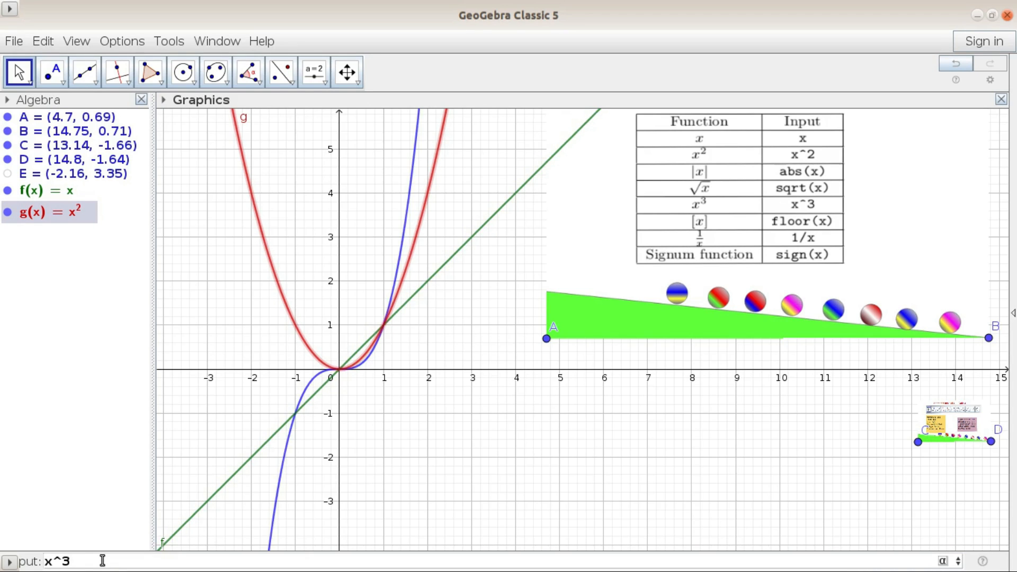
key("Return")
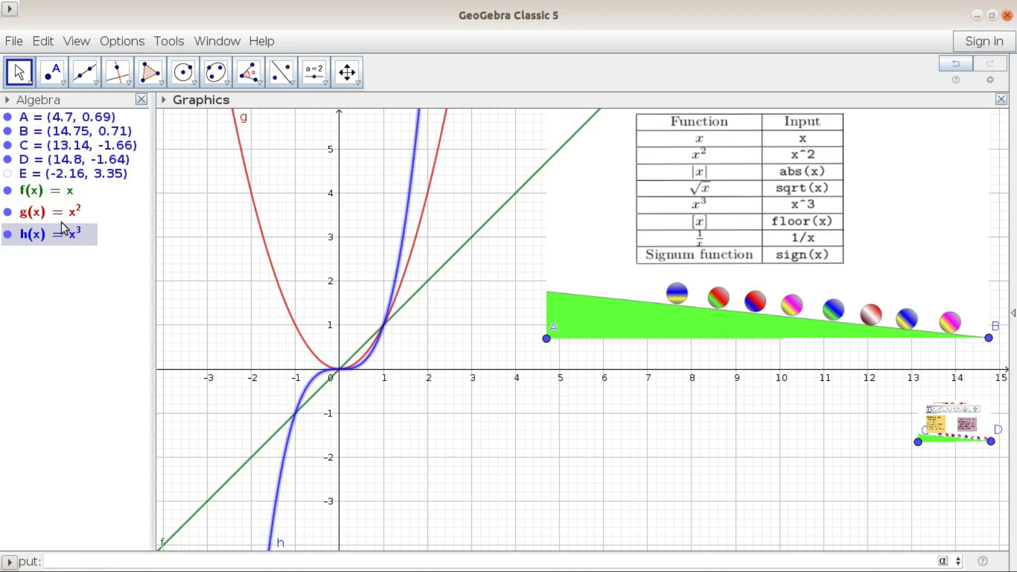
Step: Hide the graphs of x and x^2, and plot the square root function sqrt(x)
left_click(8, 191)
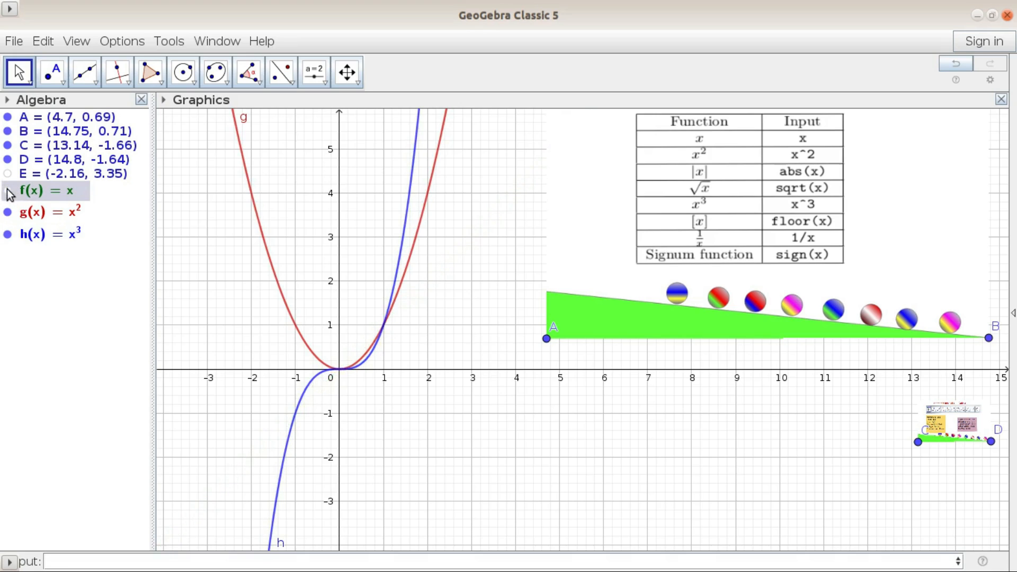
left_click(8, 213)
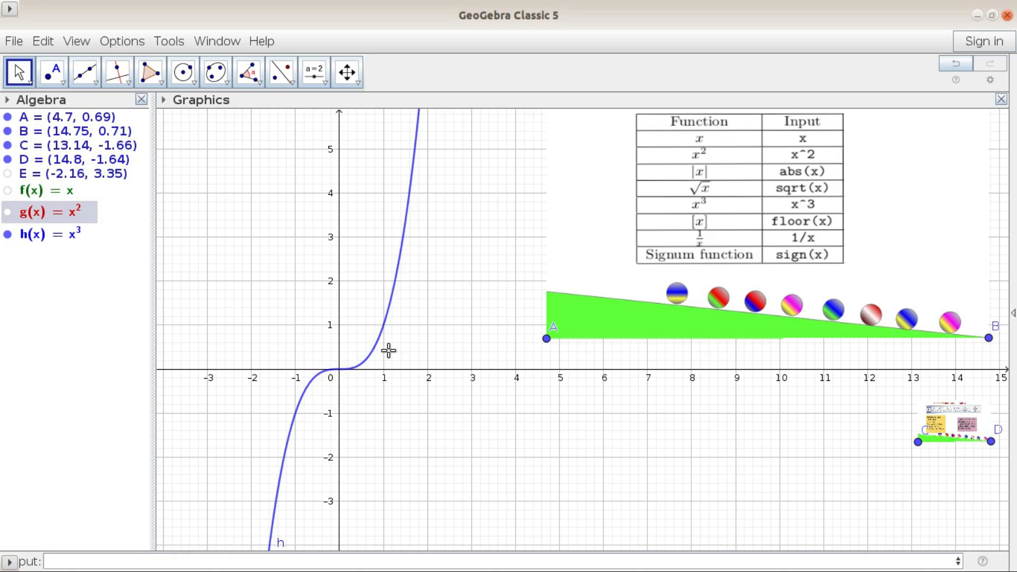
left_click(55, 561)
type("sqrt")
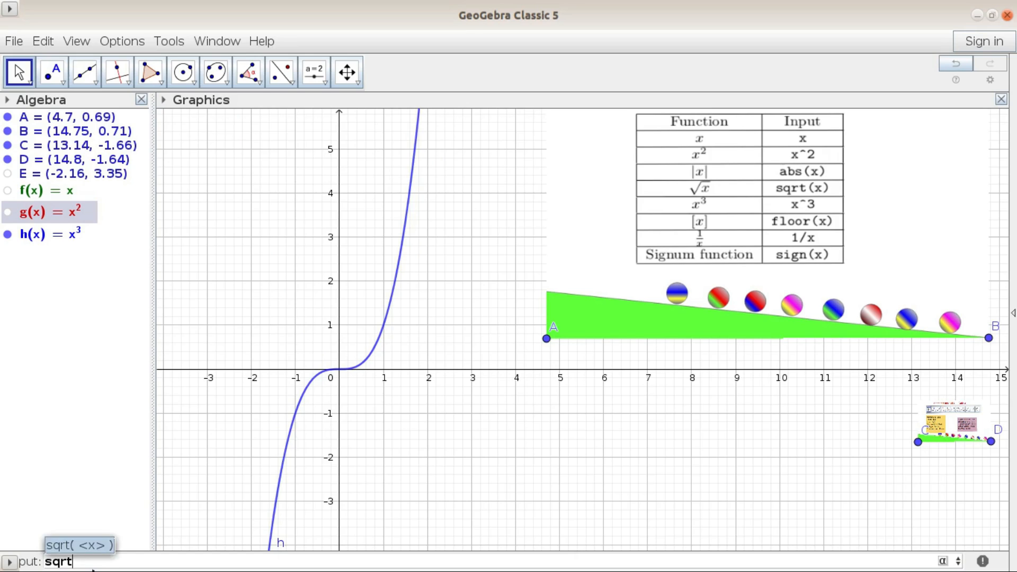
type("(x")
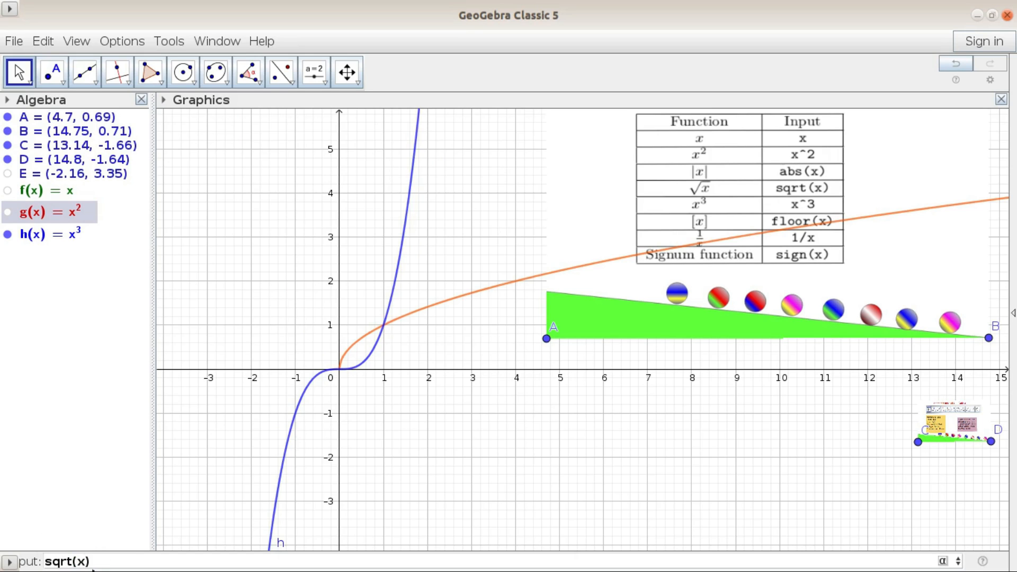
key("Return")
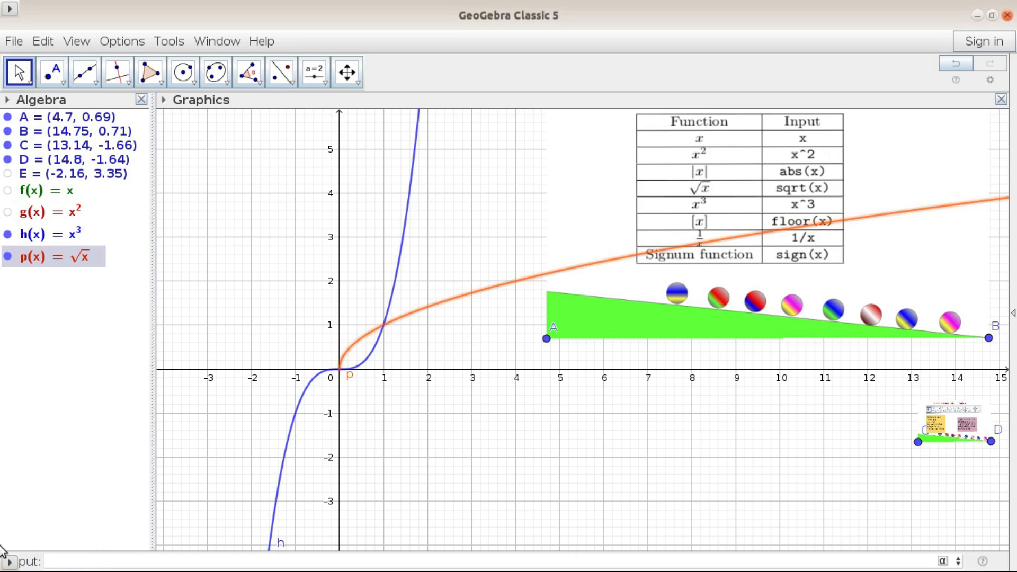
Step: Hide the x^3 graph and plot the greatest integer function floor(x)
left_click(8, 234)
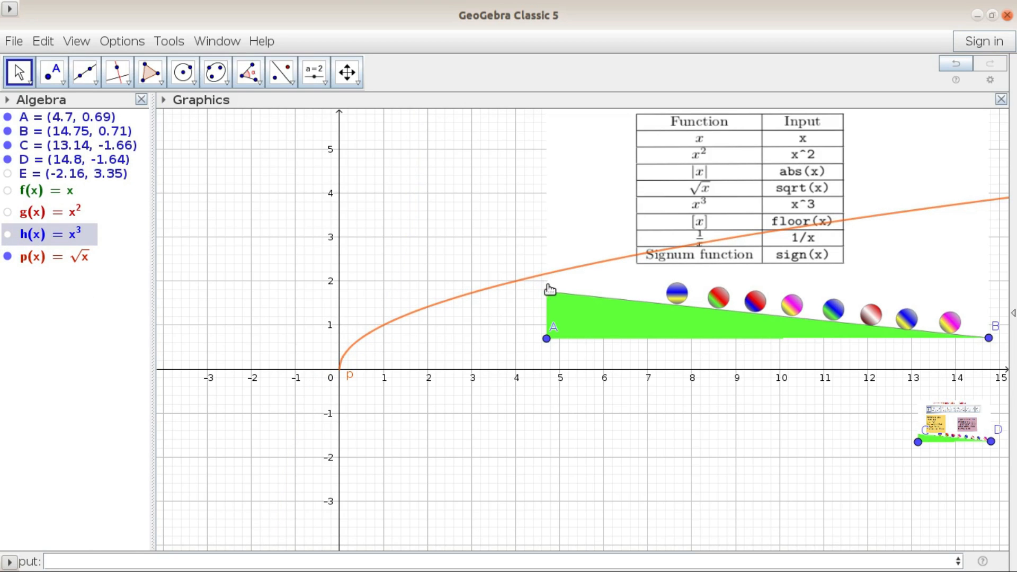
left_click(70, 563)
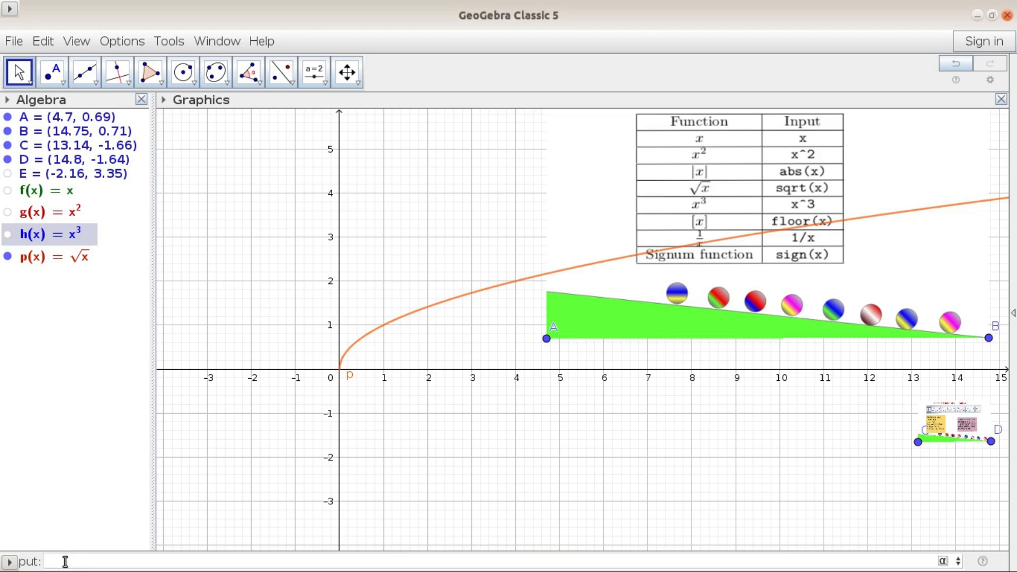
type("floor")
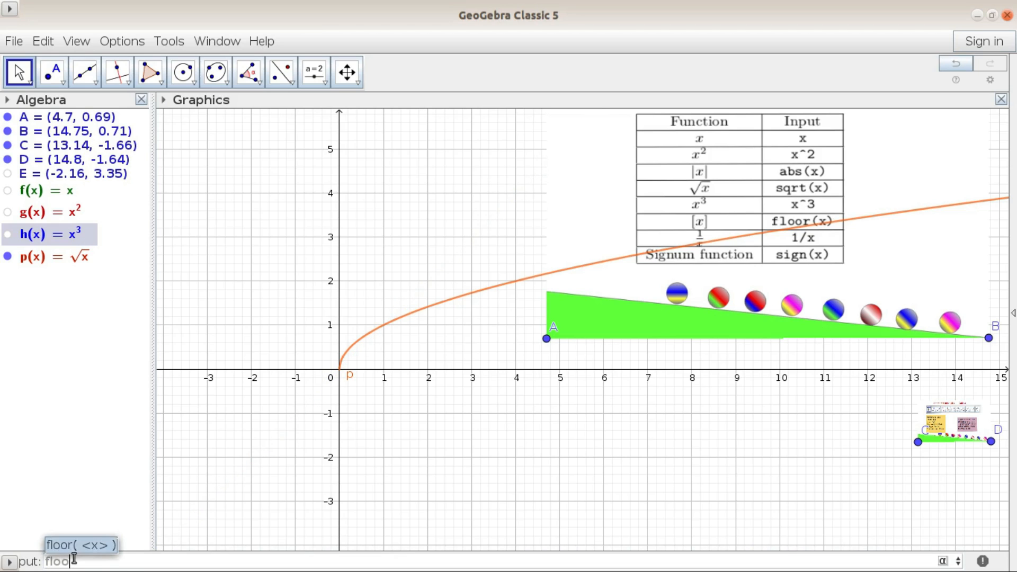
type("(x")
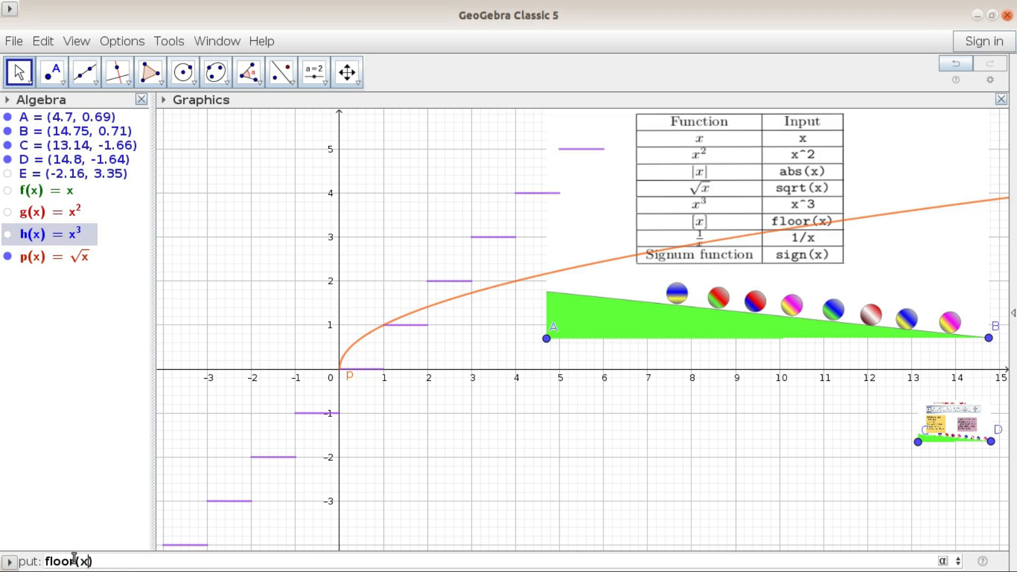
key("Return")
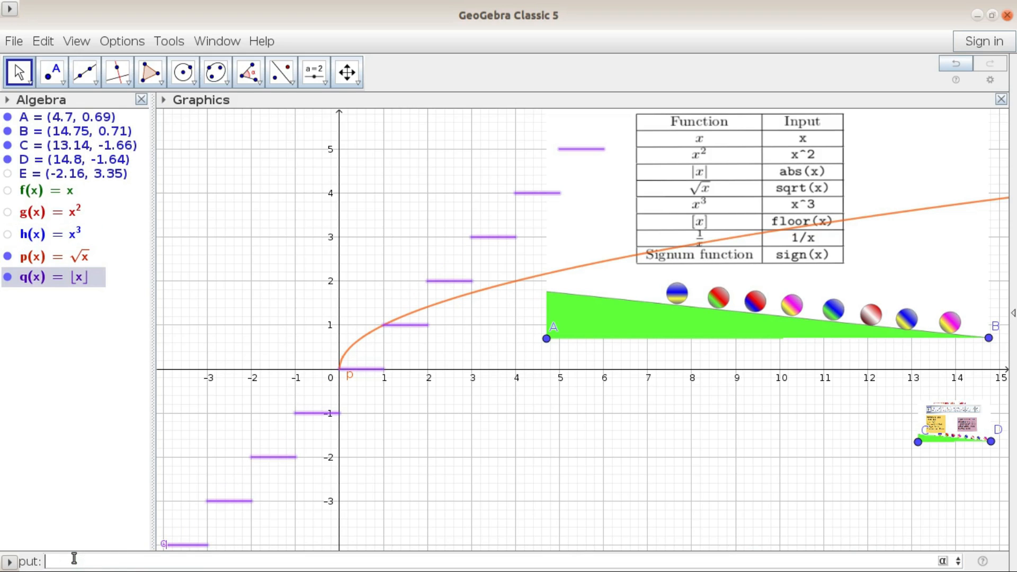
Step: Hide the square root graph and plot the reciprocal function 1/x
left_click(7, 257)
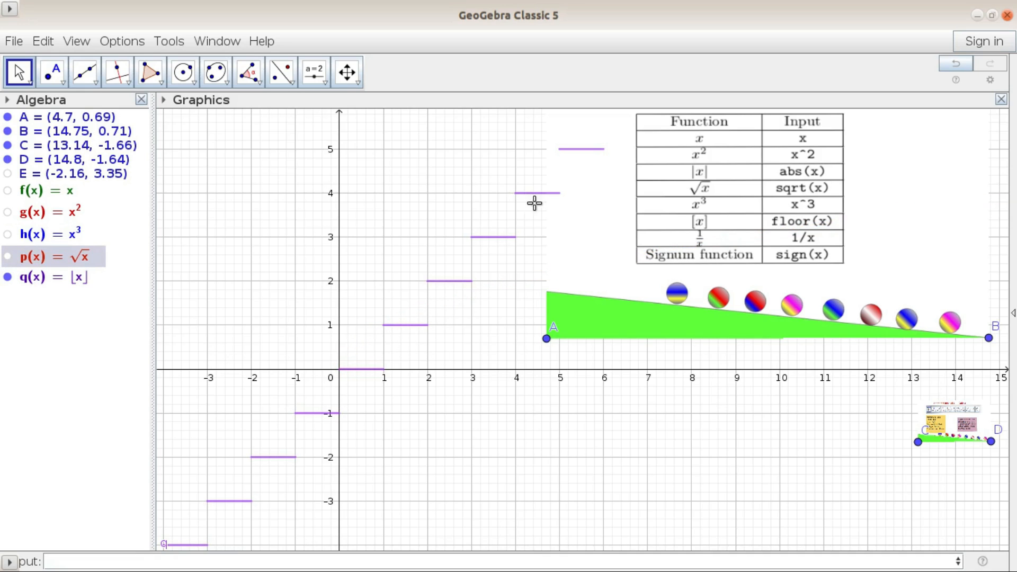
left_click(60, 564)
type("1/x")
key("Return")
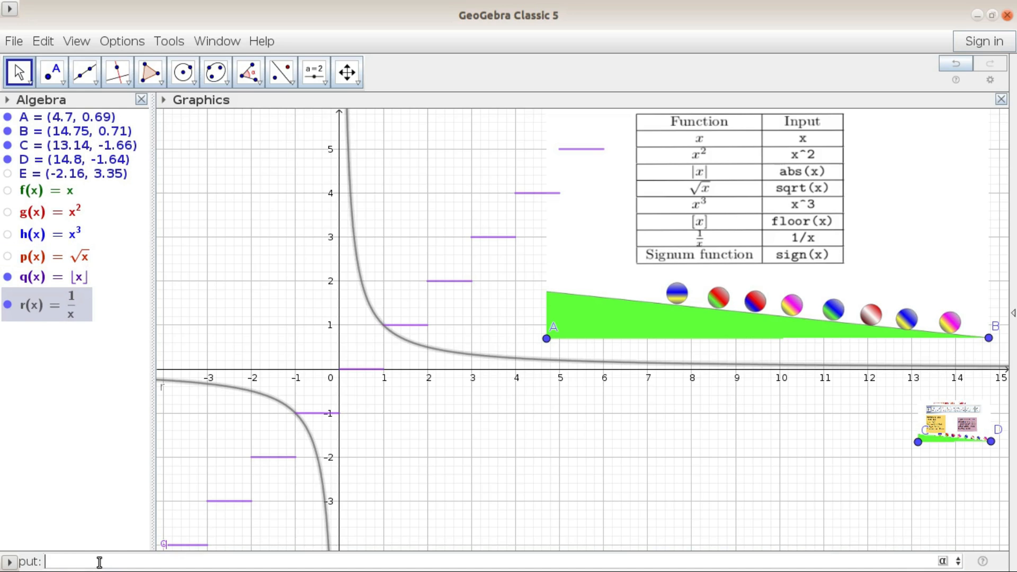
Step: Plot the signum function sign(x), hiding the floor(x) and 1/x graphs so it stands alone
left_click(7, 277)
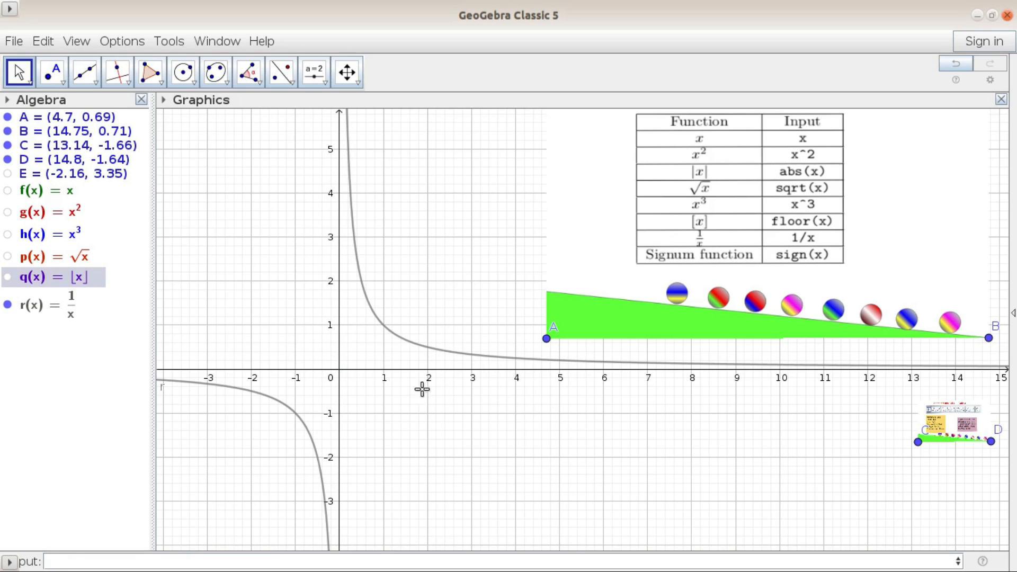
left_click(53, 563)
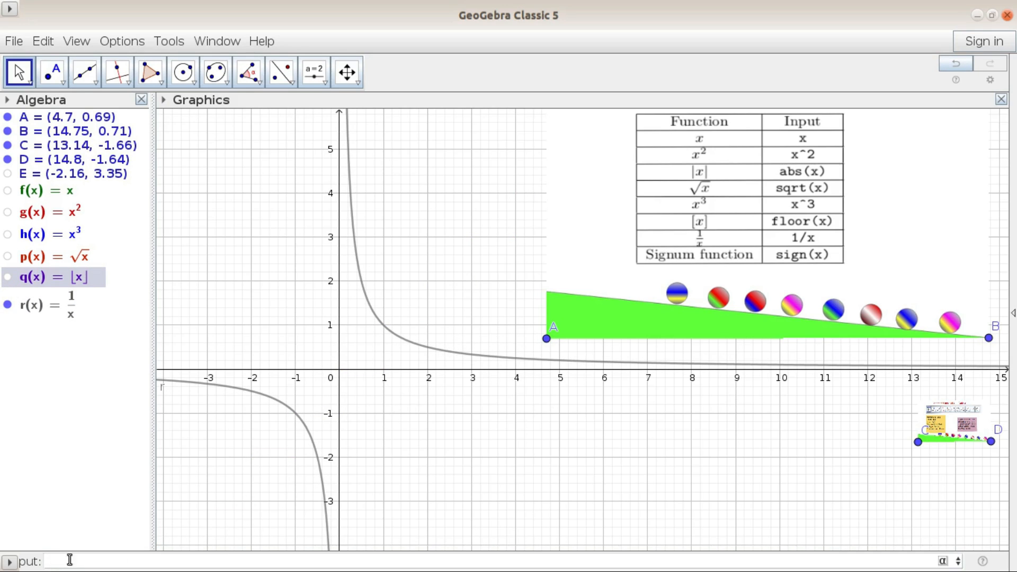
type("sign(x")
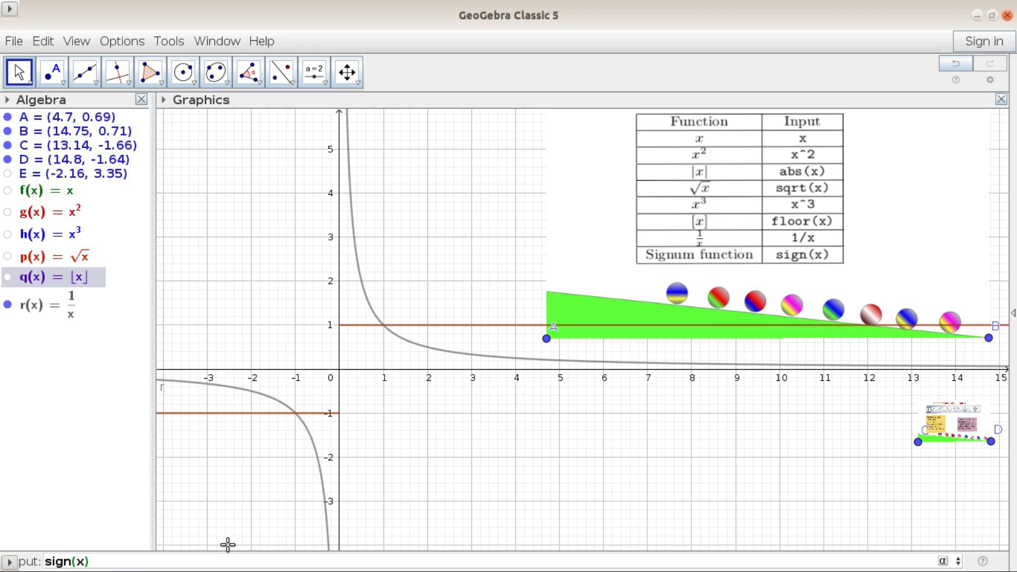
key("Return")
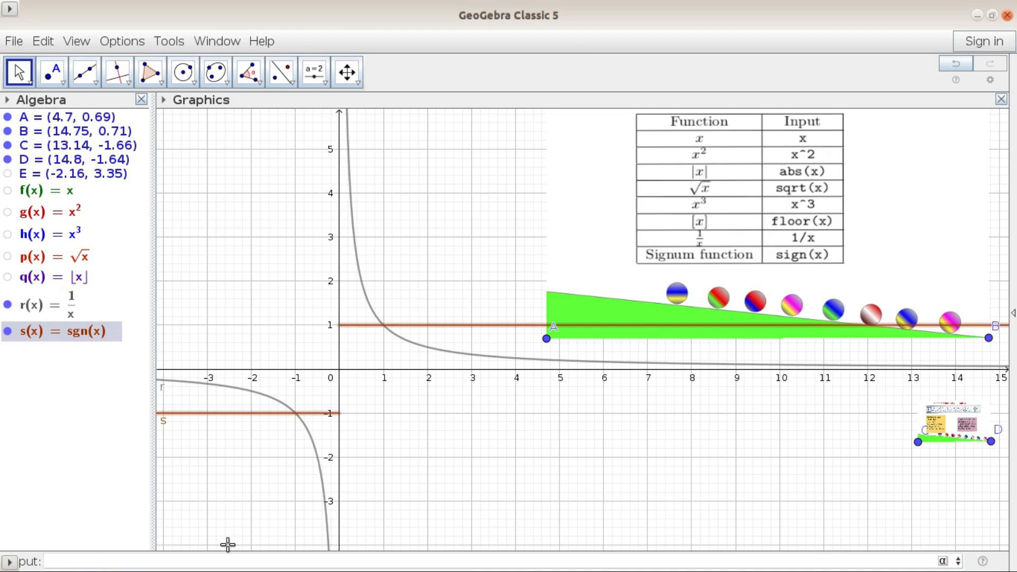
left_click(7, 304)
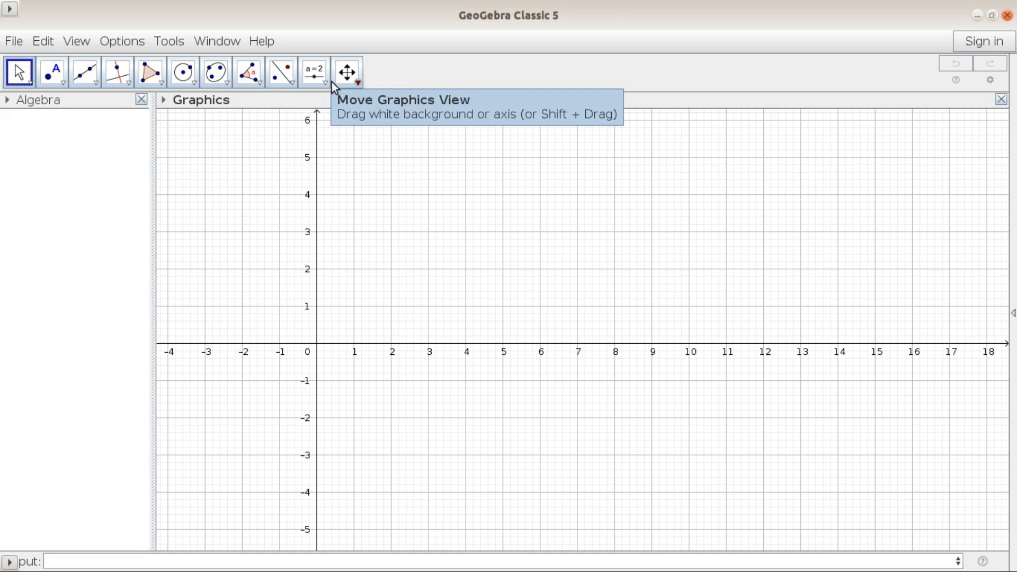
Step: Create a number slider named a above the x-axis near x = 7, with minimum -10, maximum 10 and increment .1
left_click(325, 82)
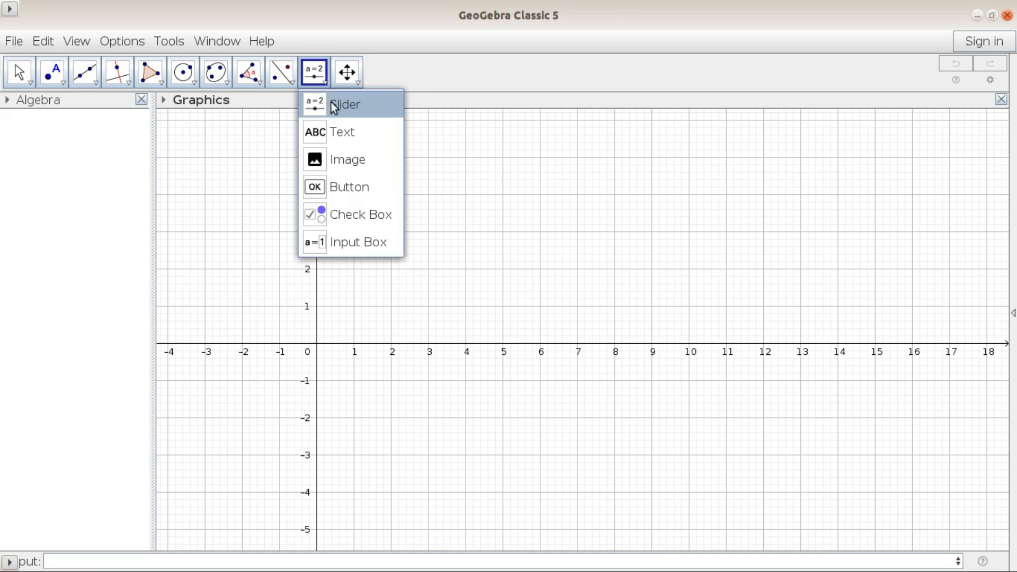
left_click(332, 103)
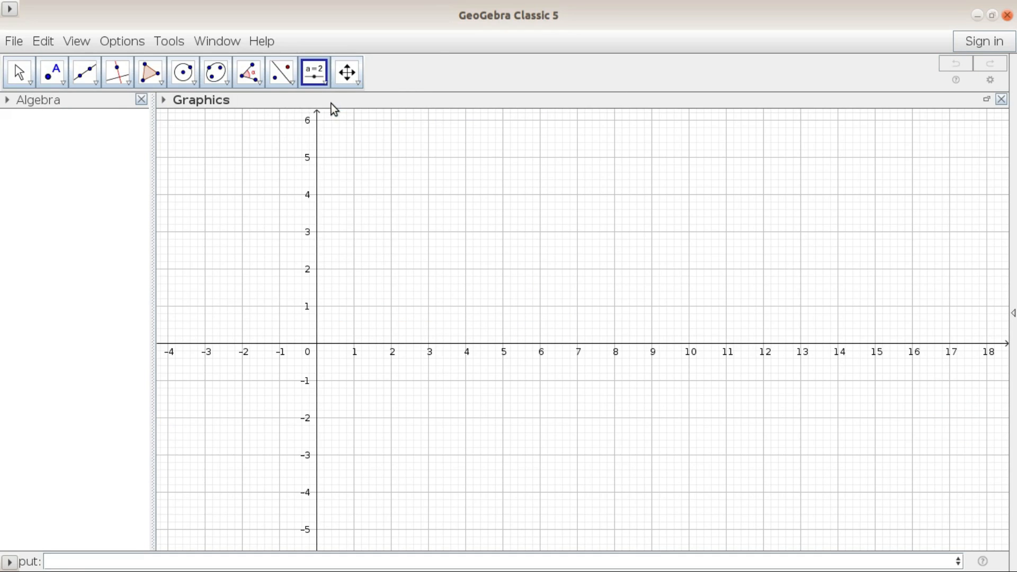
left_click(567, 146)
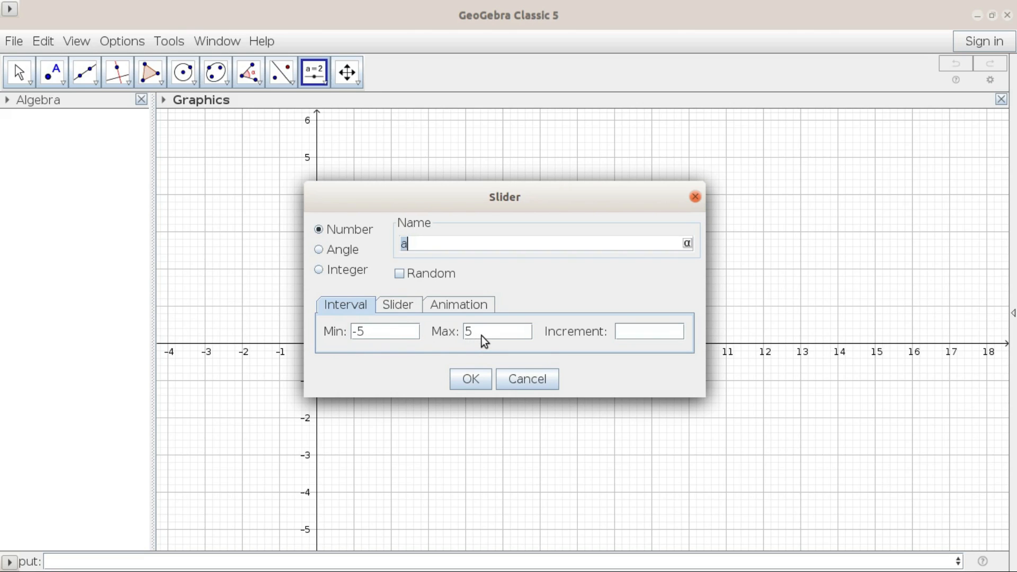
left_click(380, 330)
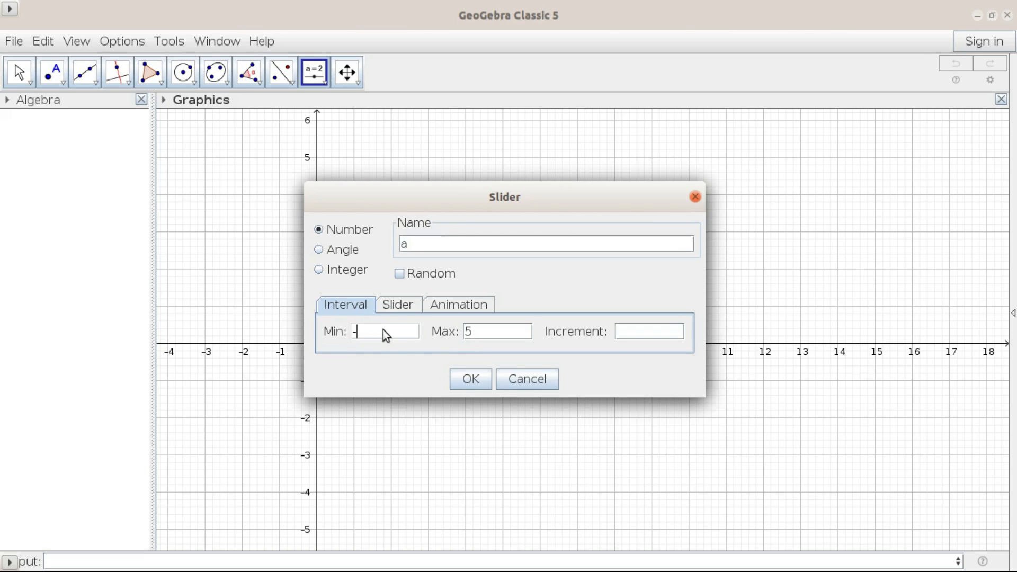
type("10")
left_click(479, 330)
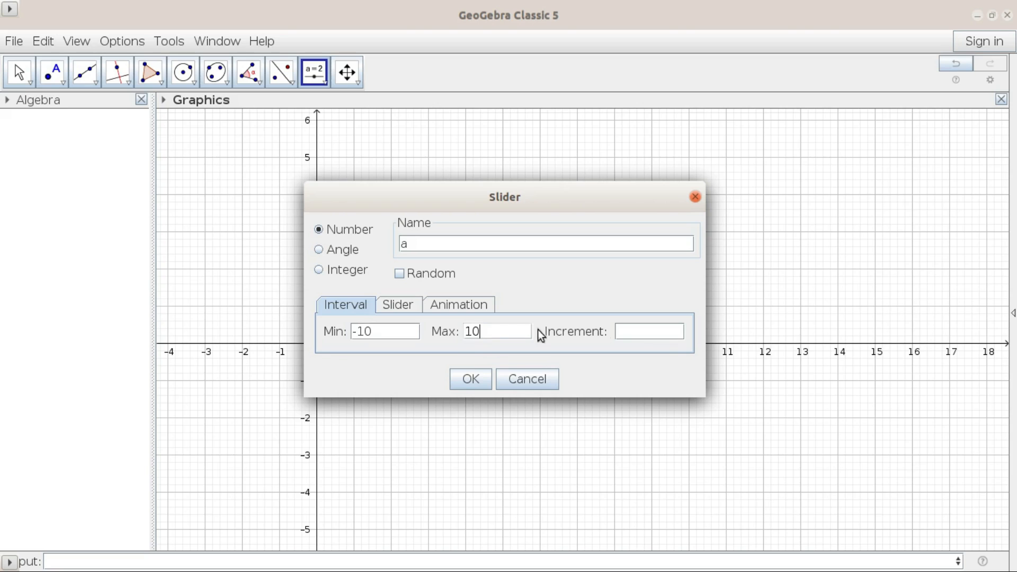
left_click(633, 333)
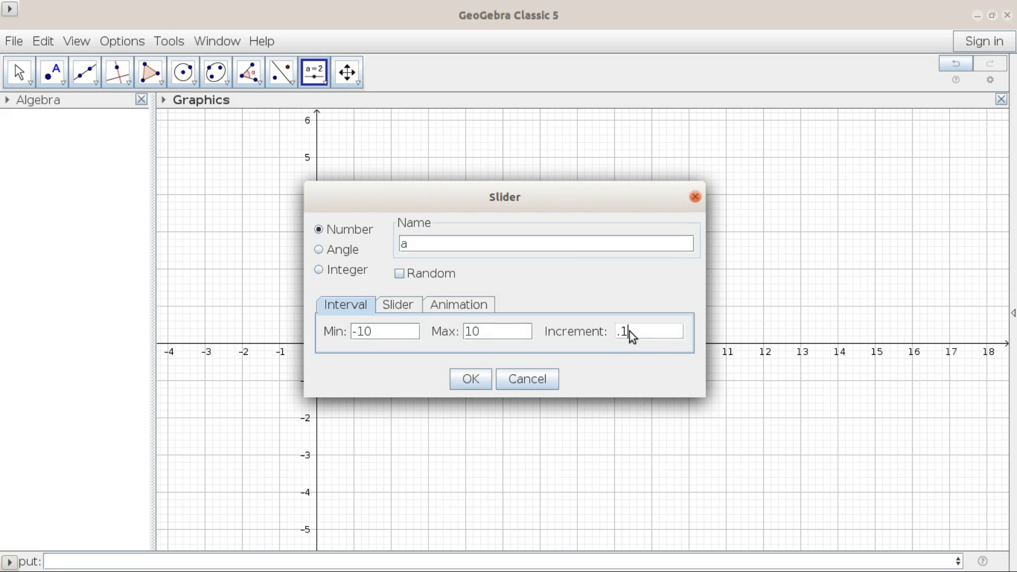
type(".1")
left_click(471, 379)
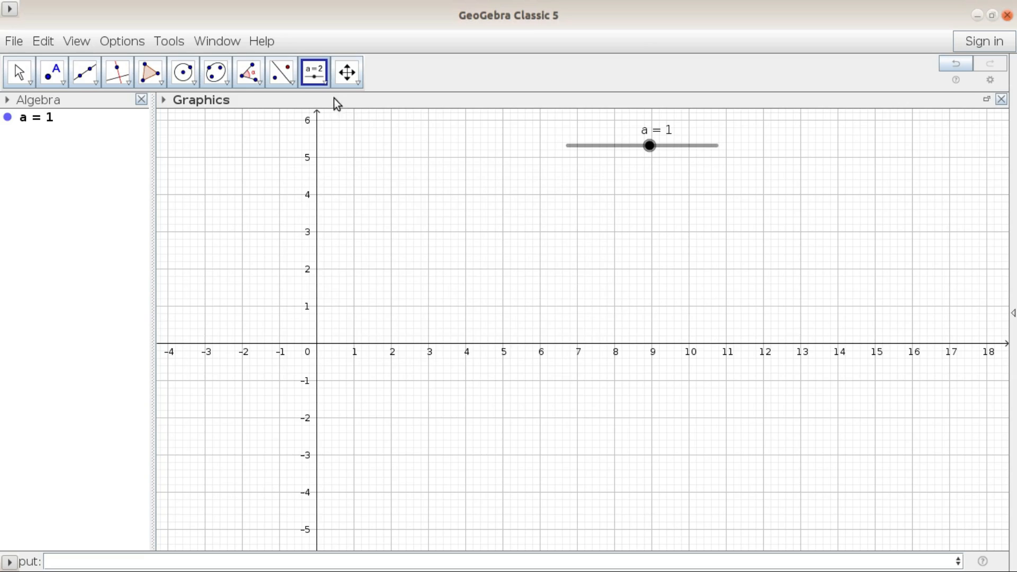
Step: Add an input box near (12, 4) with the caption slider, linked to the number a
left_click(325, 83)
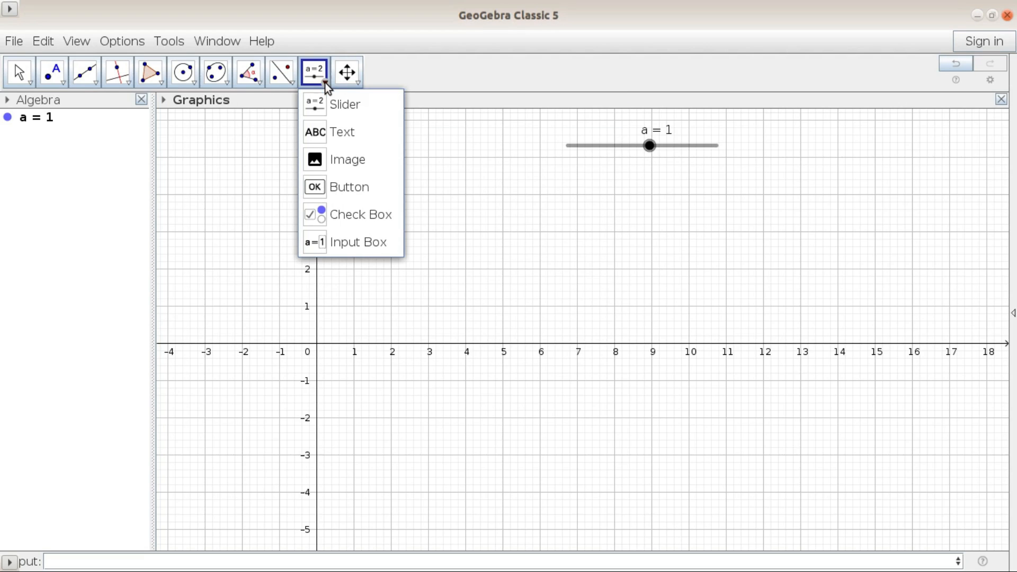
left_click(380, 247)
left_click(757, 200)
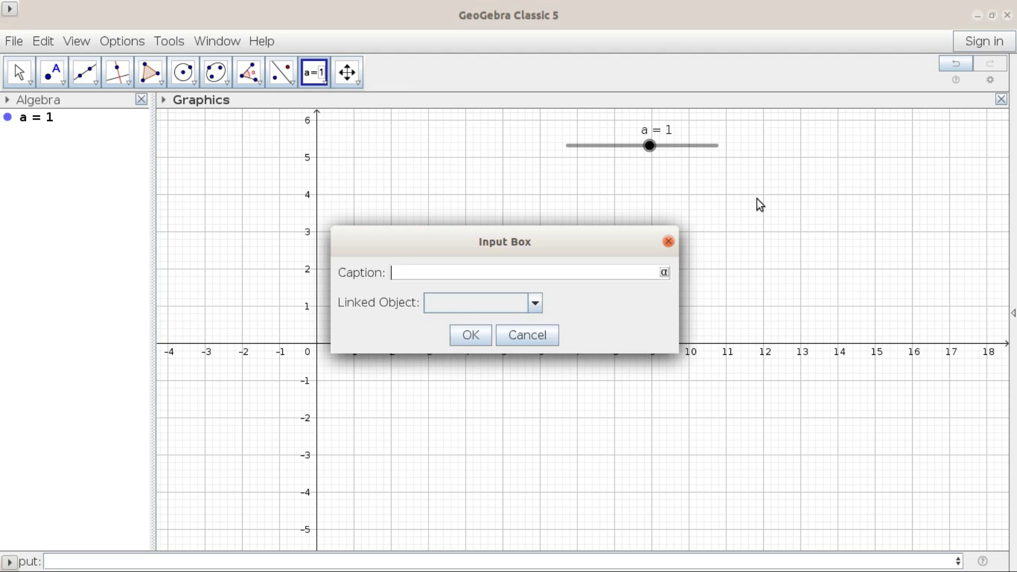
left_click(395, 274)
left_click(535, 303)
left_click(443, 322)
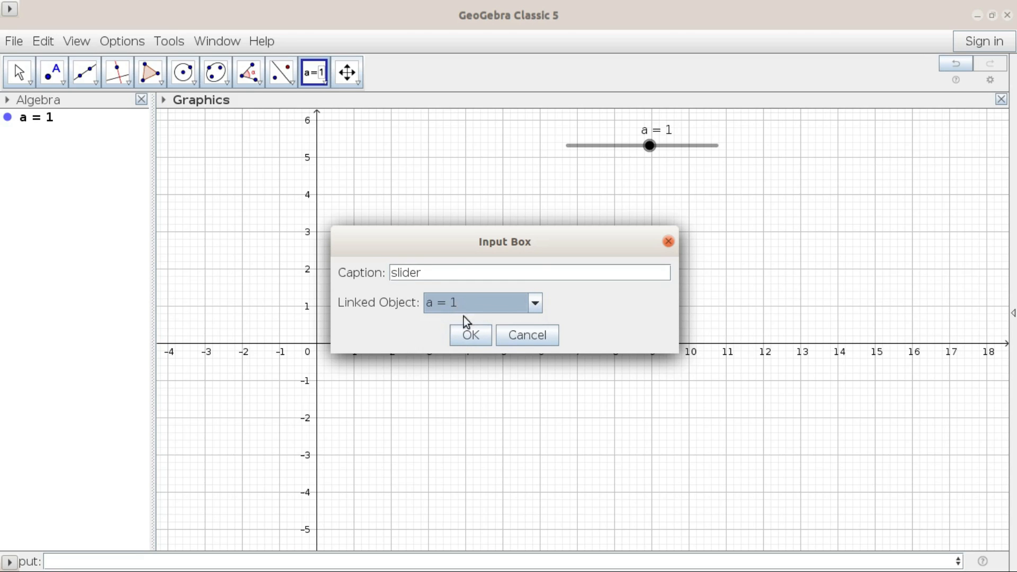
left_click(468, 339)
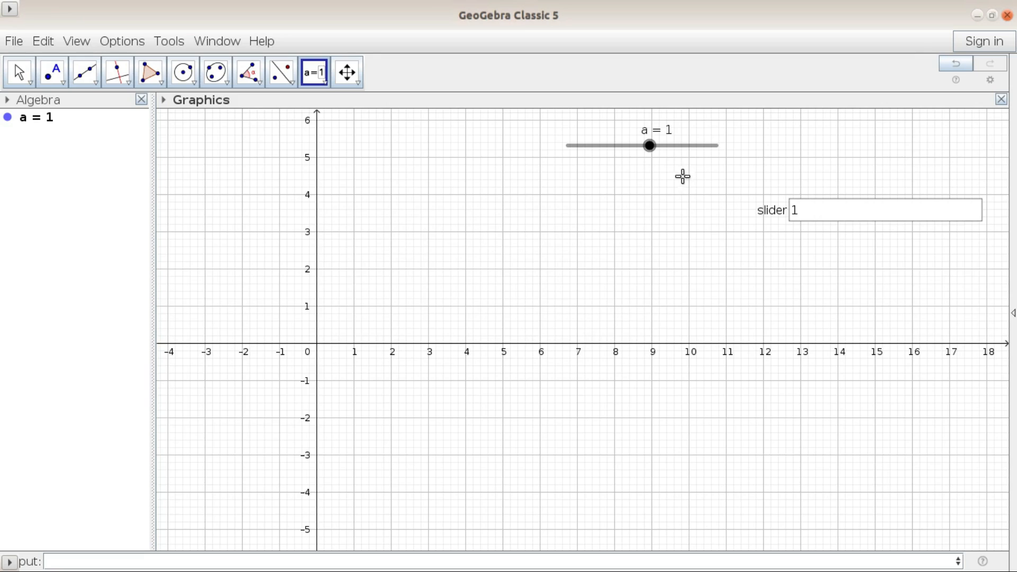
Step: Move slider a to about 1.7, and use the linked input box to set a to 3
left_click_drag(654, 146, 656, 150)
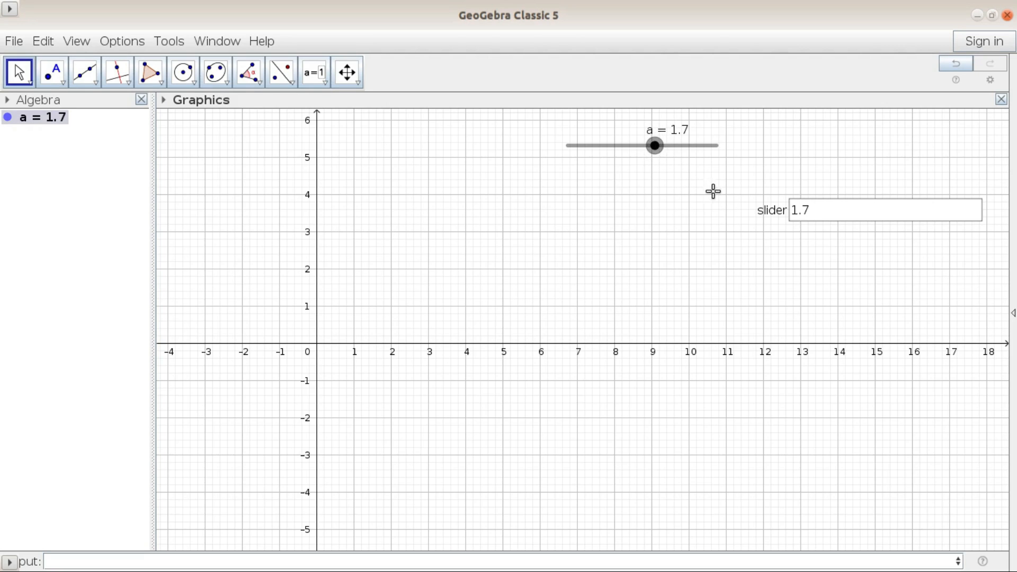
left_click(819, 211)
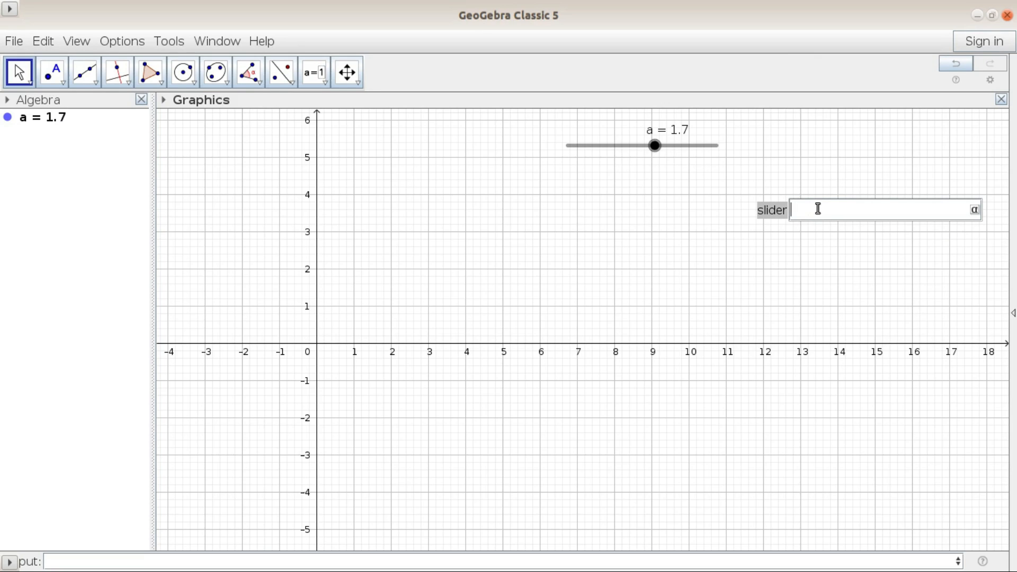
key("Return")
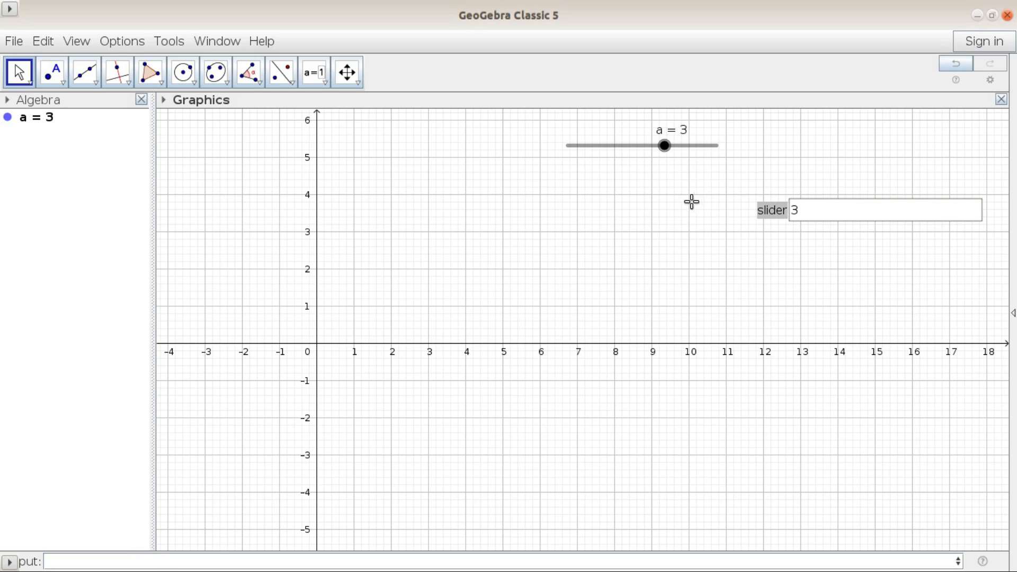
Step: Draw a semicircle with end points at (2, 1) and (7, 1)
left_click(193, 81)
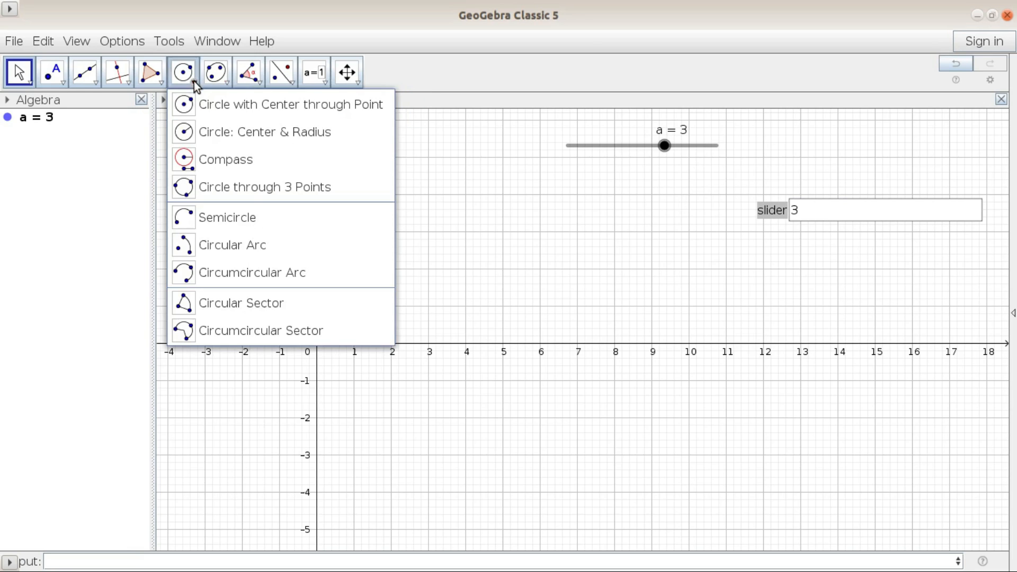
left_click(218, 220)
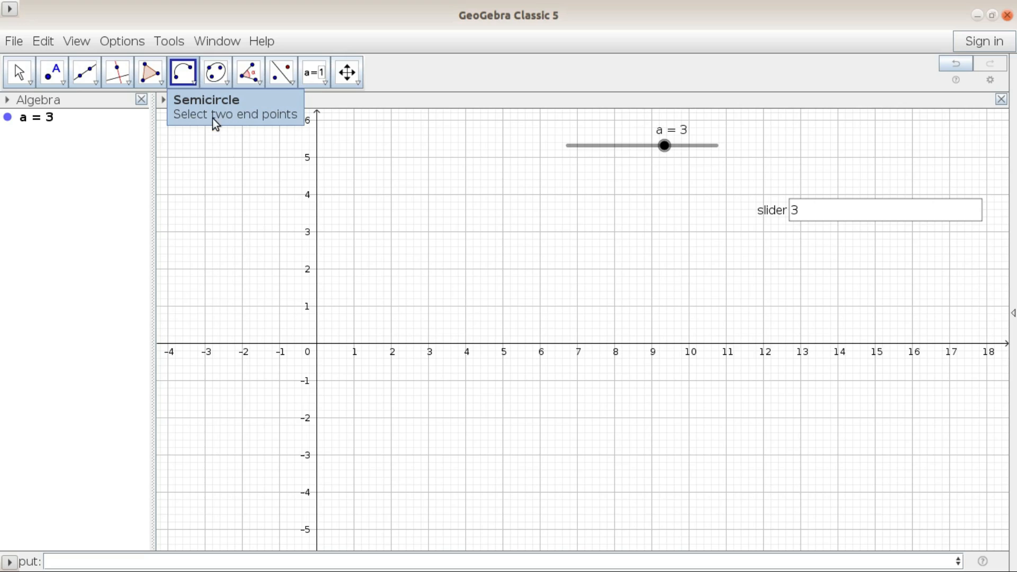
left_click(391, 306)
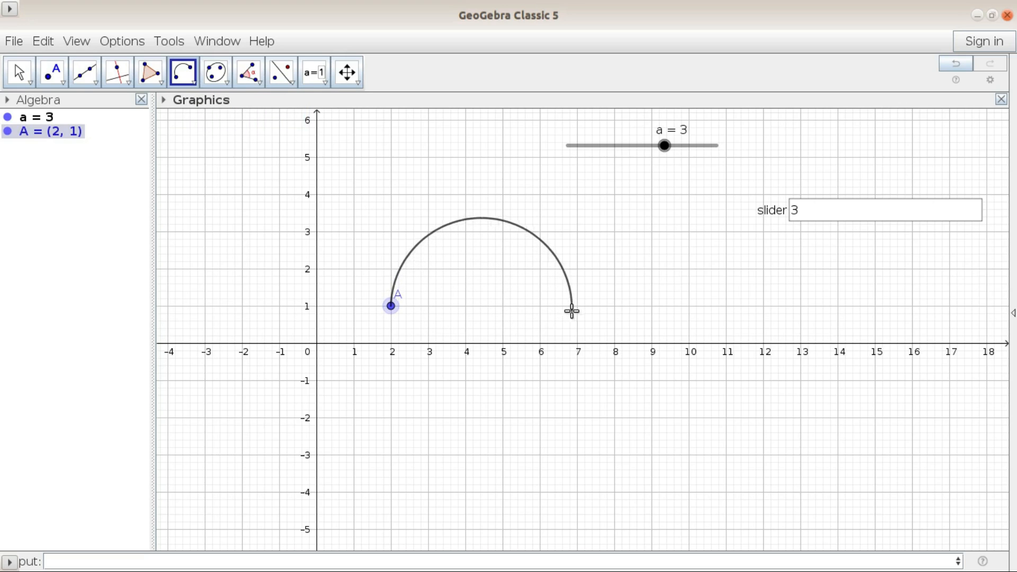
left_click(577, 307)
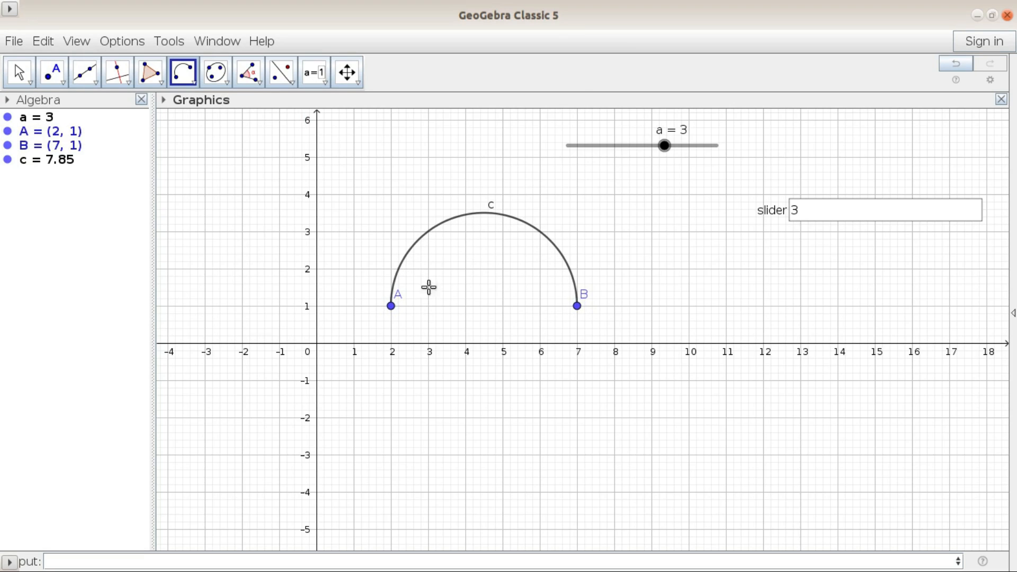
Step: Place a point on the semicircle's arc at about (5.64, 3.22)
left_click(50, 77)
left_click(64, 83)
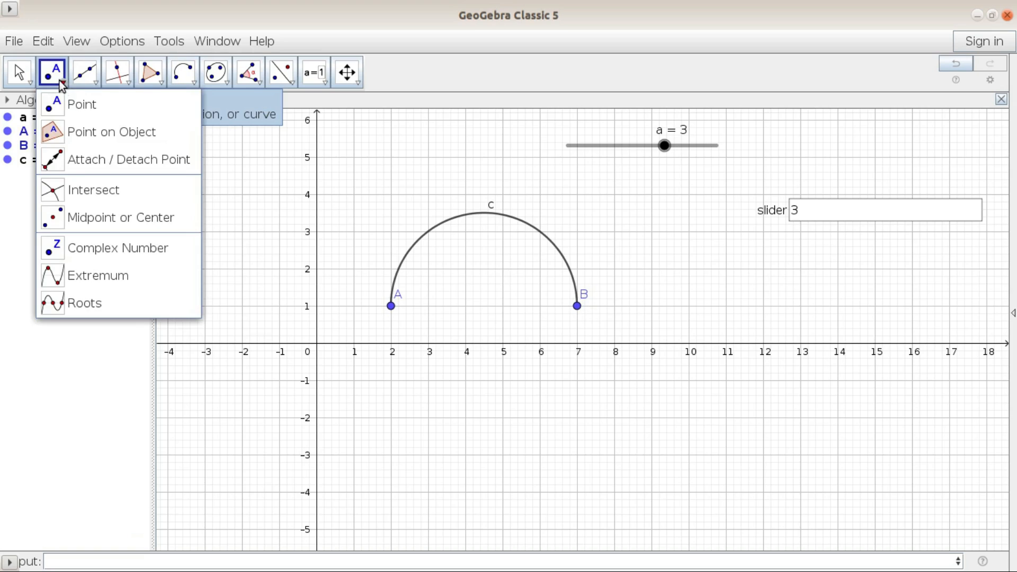
left_click(70, 103)
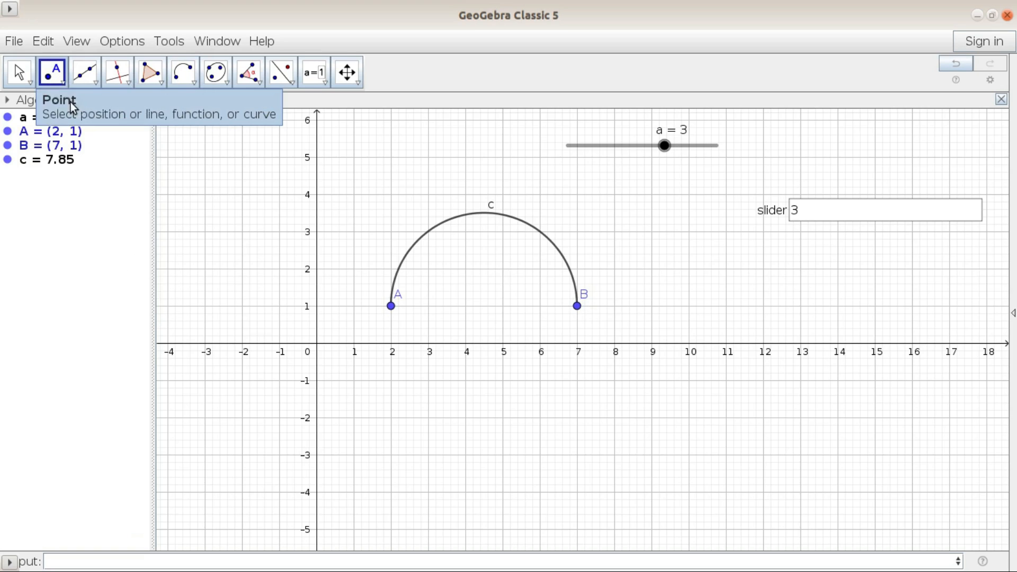
left_click(527, 224)
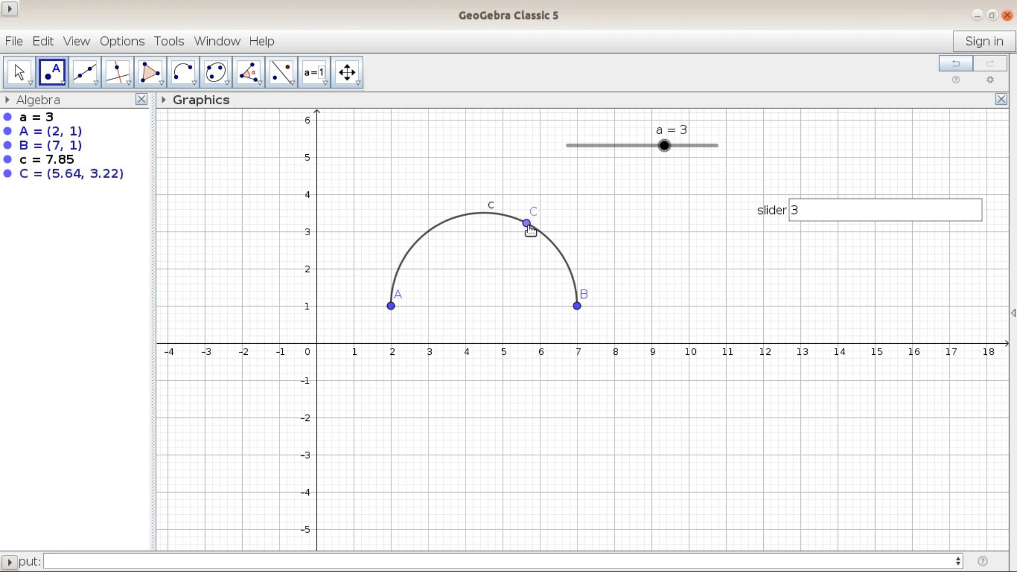
Step: Draw segments joining A to C and C to B to form the angle inscribed in the semicircle
left_click(97, 83)
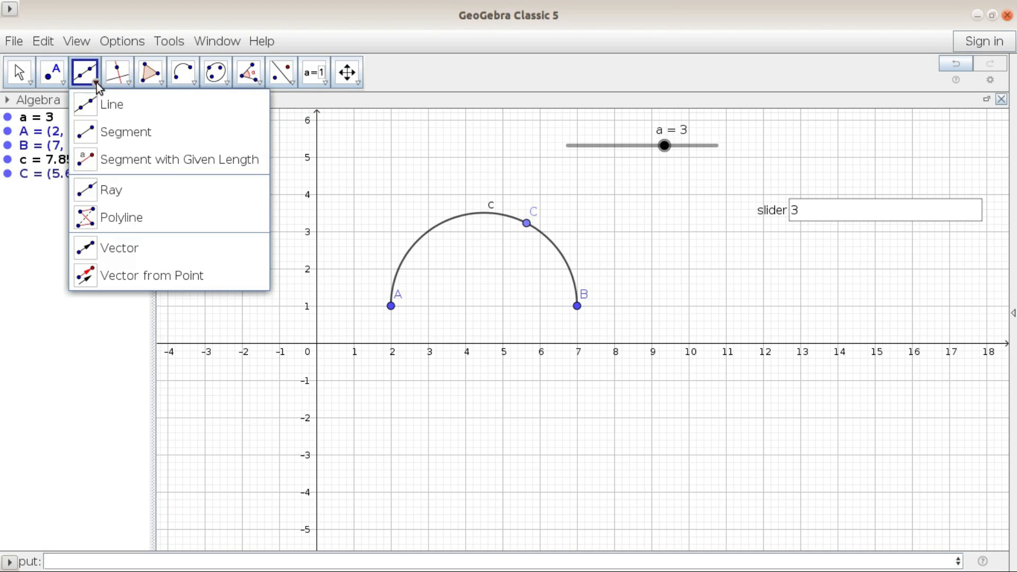
left_click(114, 132)
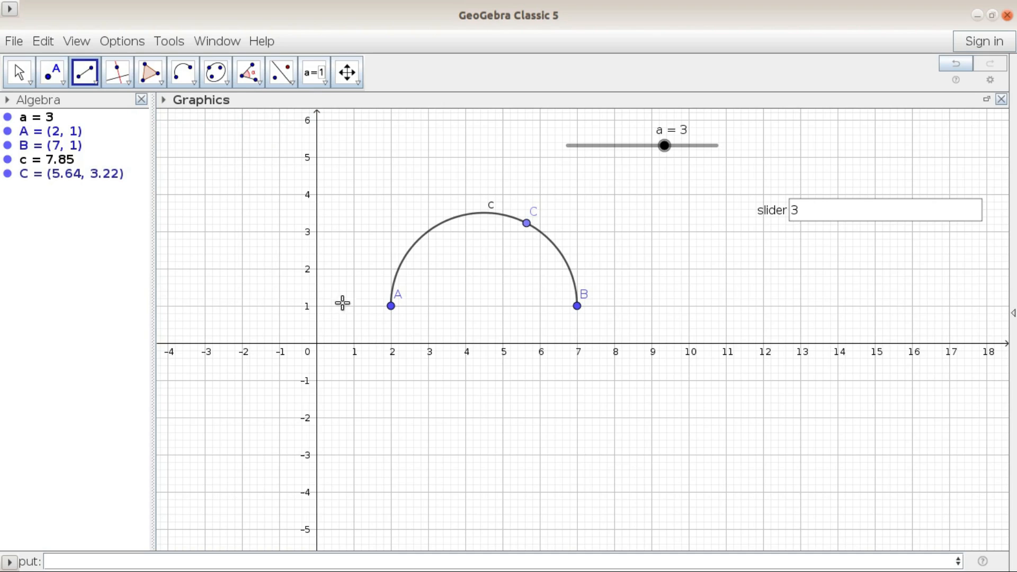
left_click(393, 308)
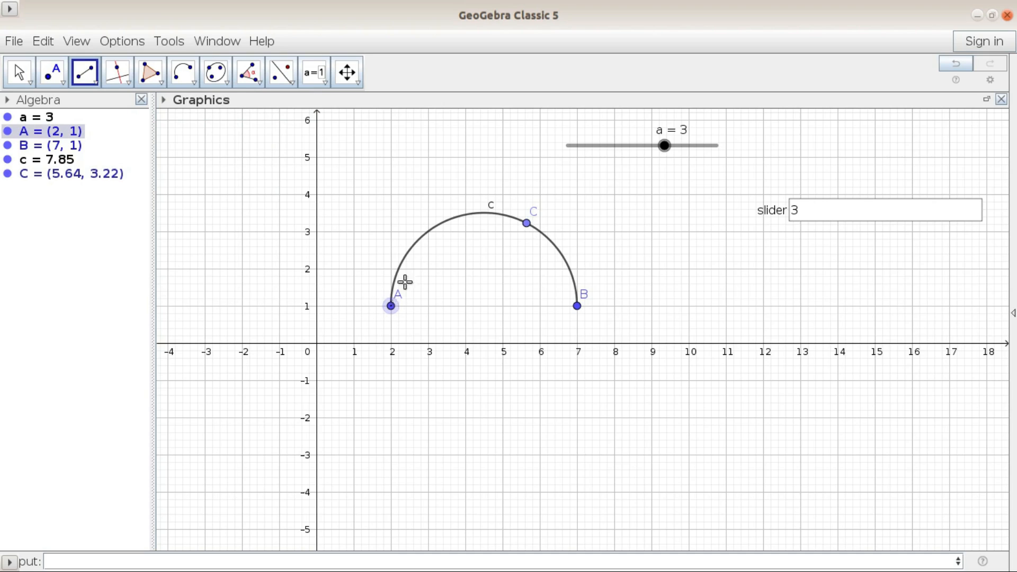
left_click(528, 223)
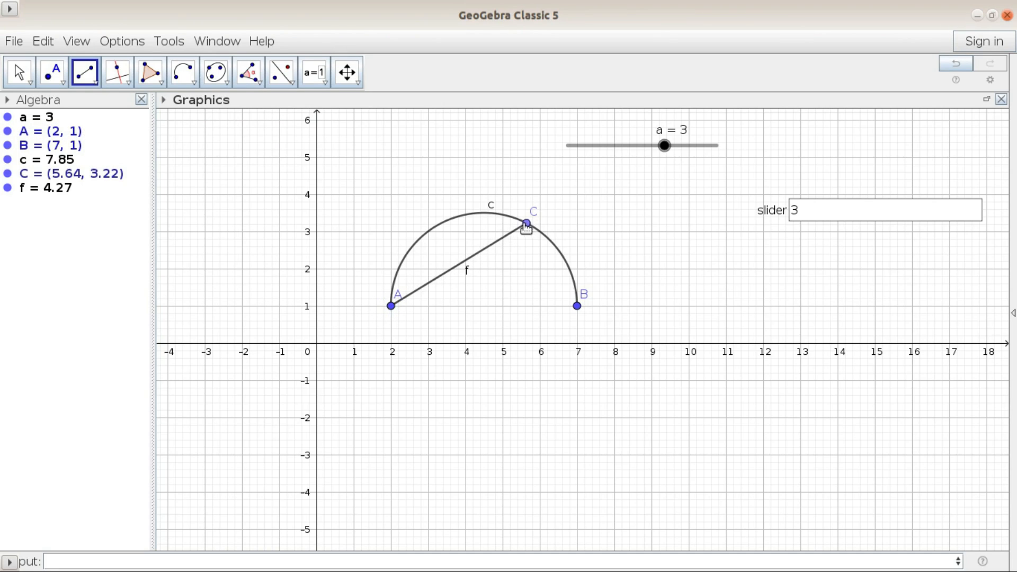
left_click(527, 225)
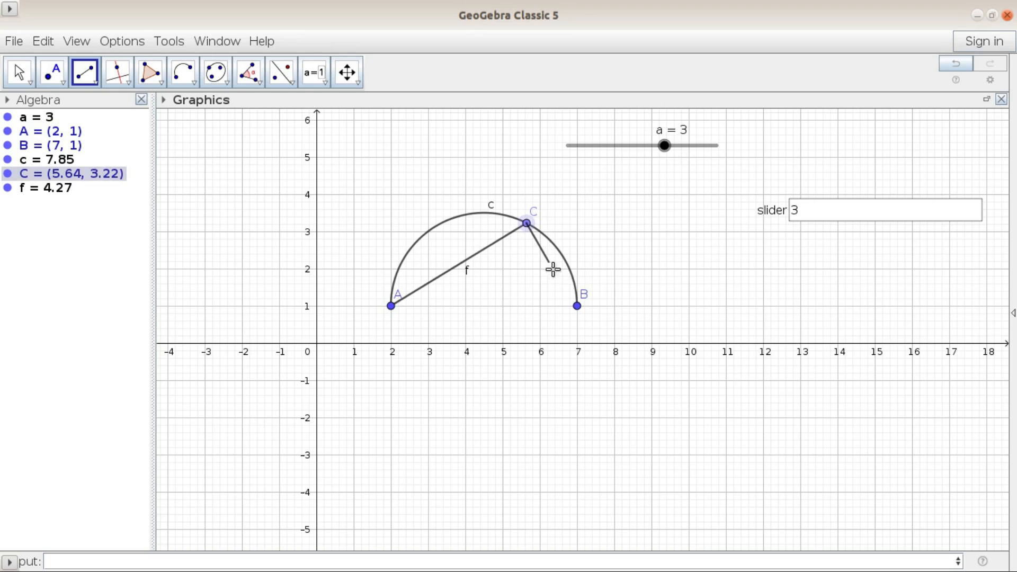
left_click(577, 310)
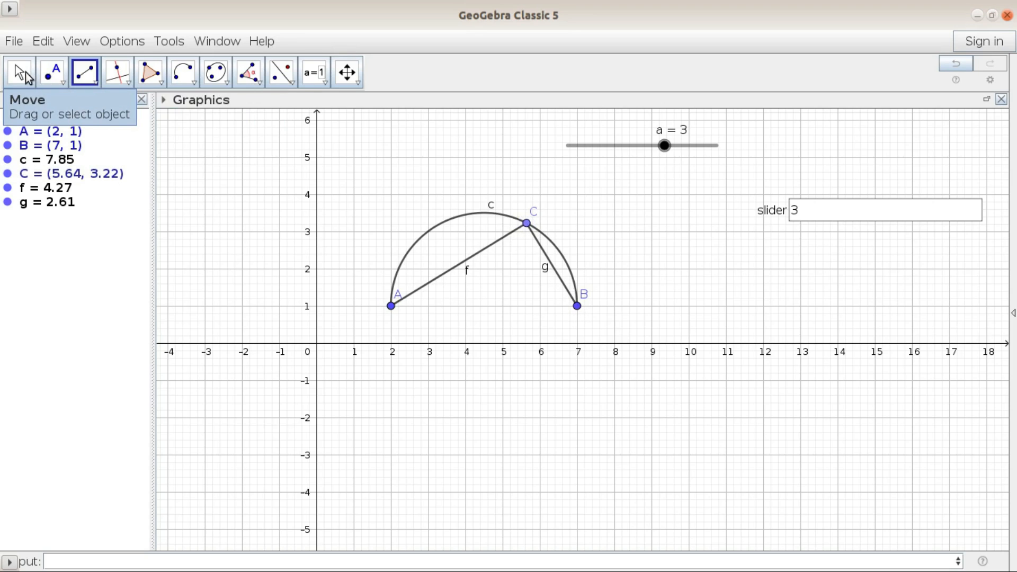
left_click(27, 78)
left_click(24, 76)
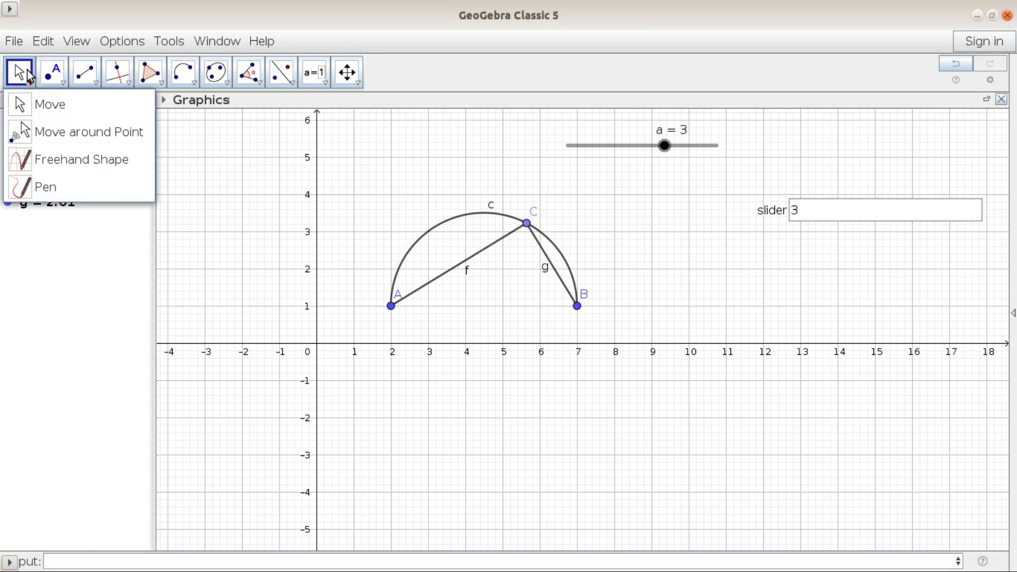
mouse_move(65, 81)
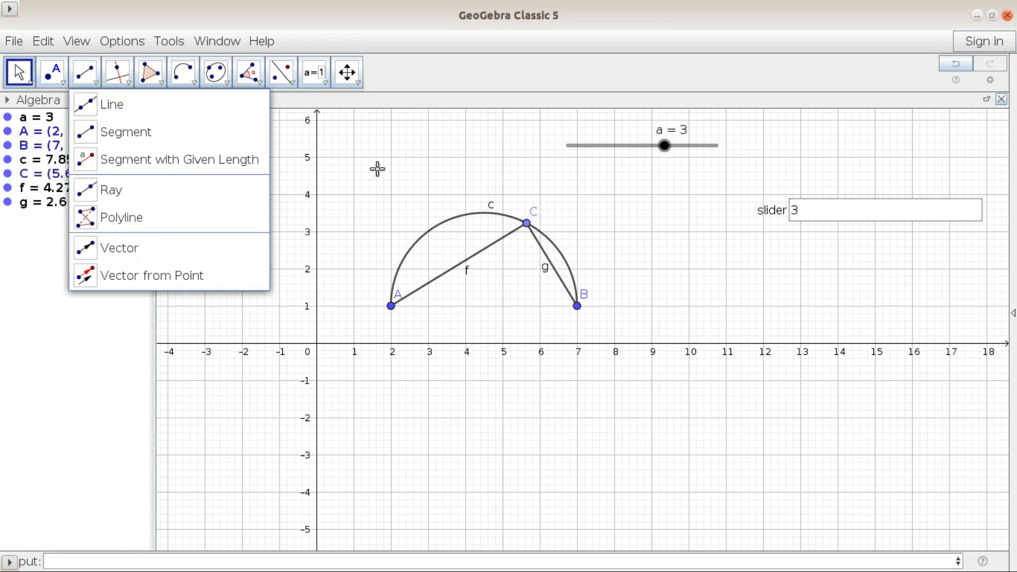
left_click(71, 298)
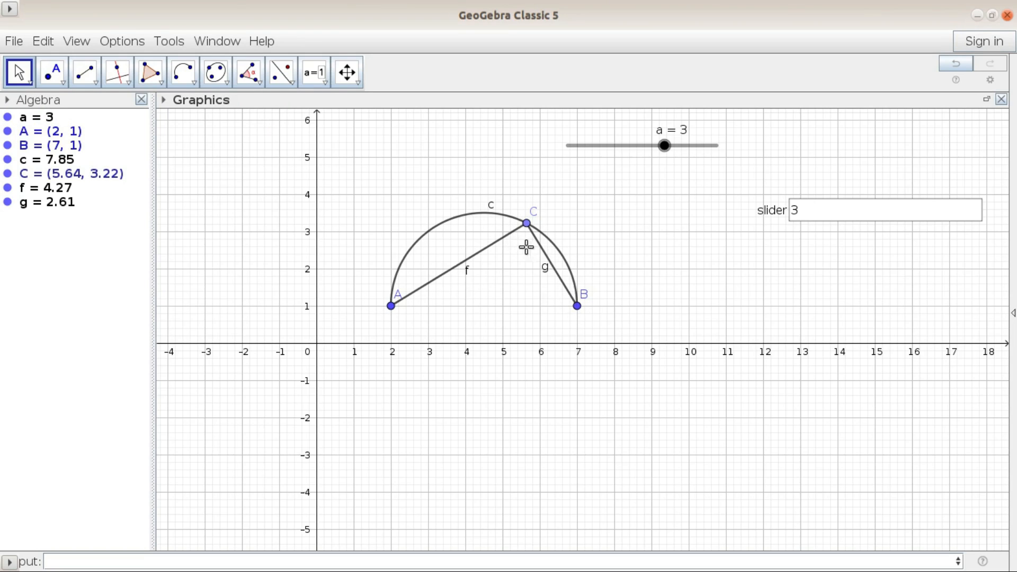
Step: Mark the angle ACB at point C on the semicircle with the Angle tool
left_click(260, 84)
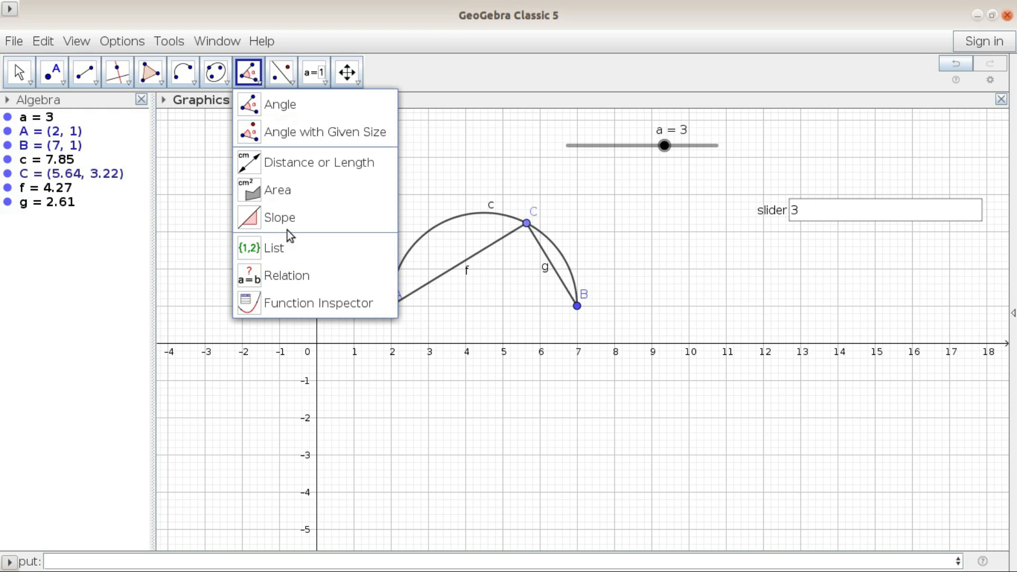
left_click(286, 104)
left_click(391, 306)
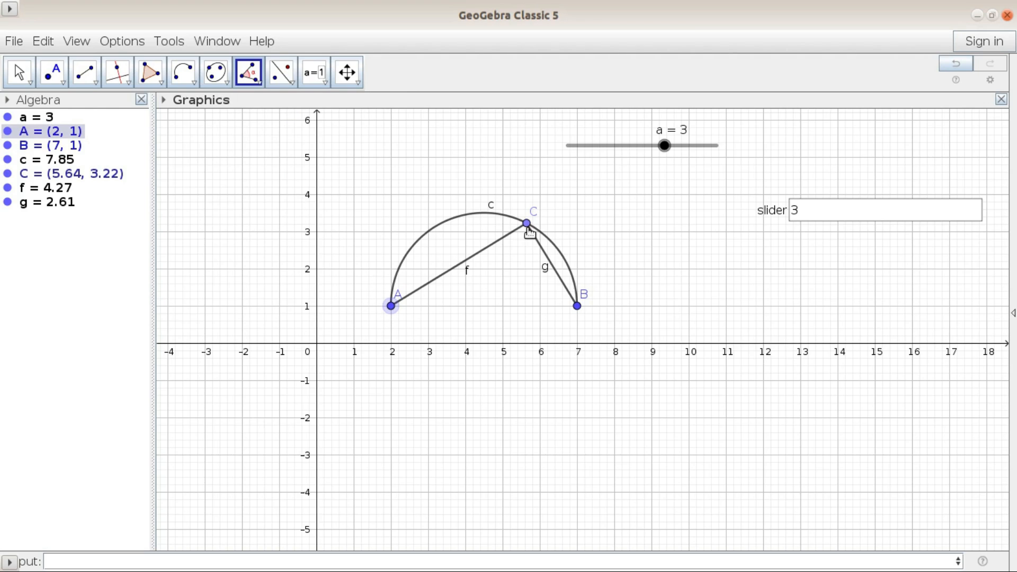
left_click(527, 225)
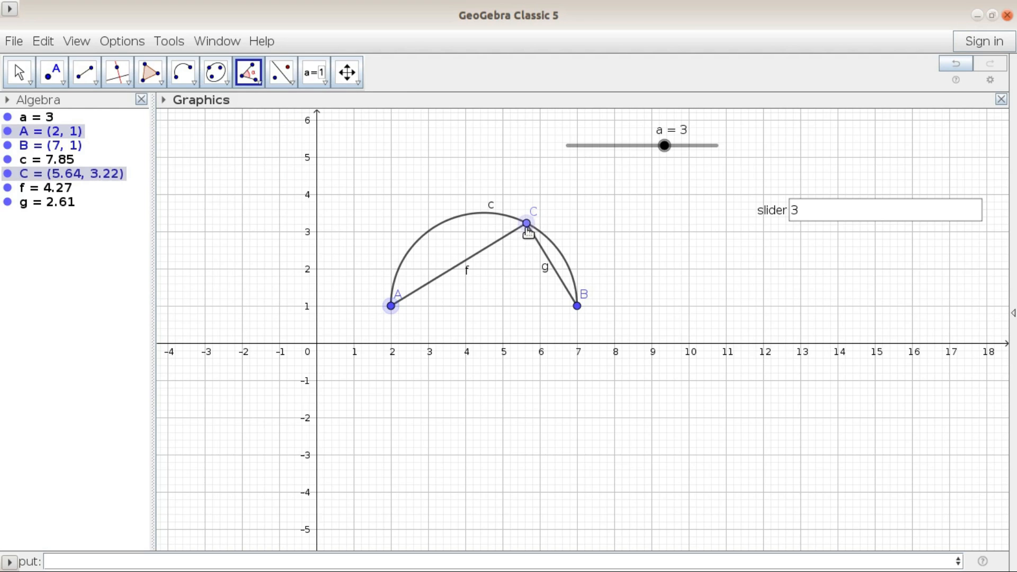
left_click(577, 308)
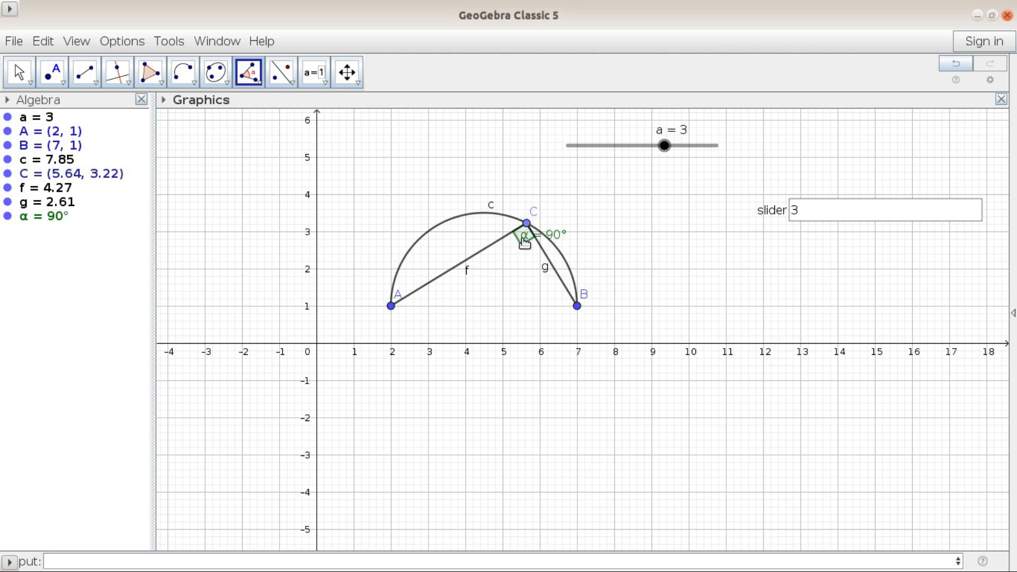
Step: Color the angle at C red (255, 0, 0) and raise its opacity to about 70, closing its properties
right_click(524, 242)
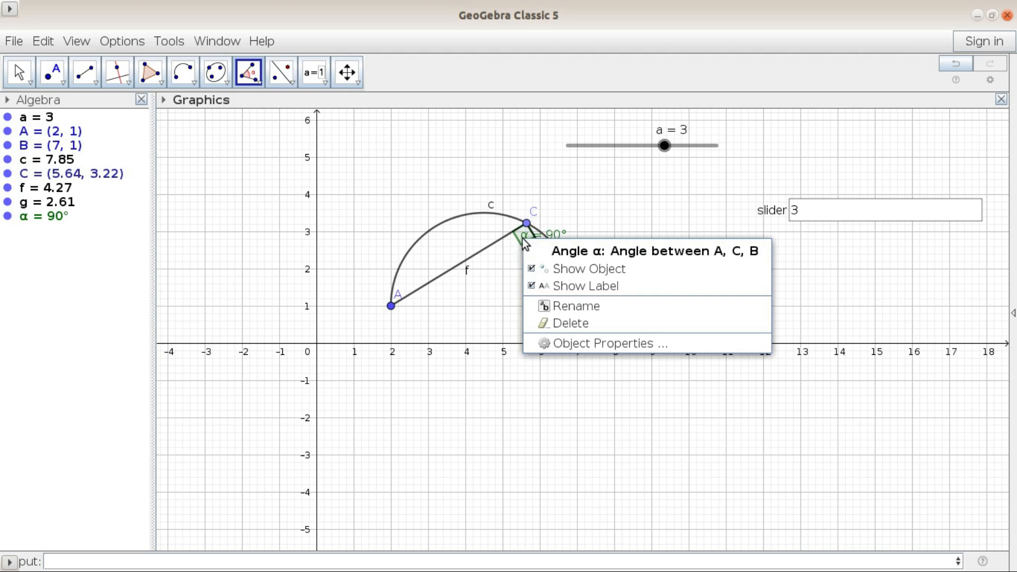
left_click(577, 346)
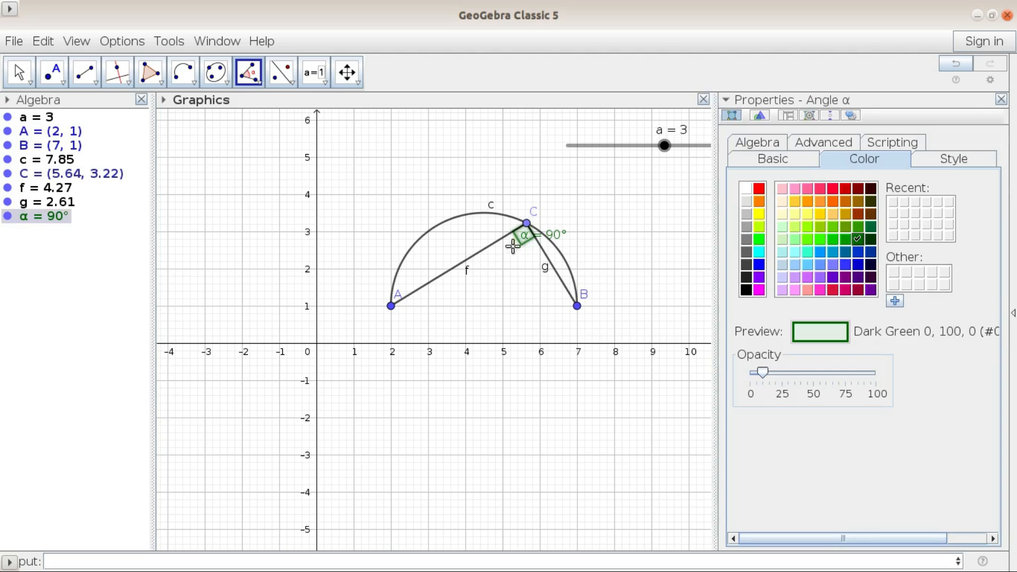
left_click(759, 188)
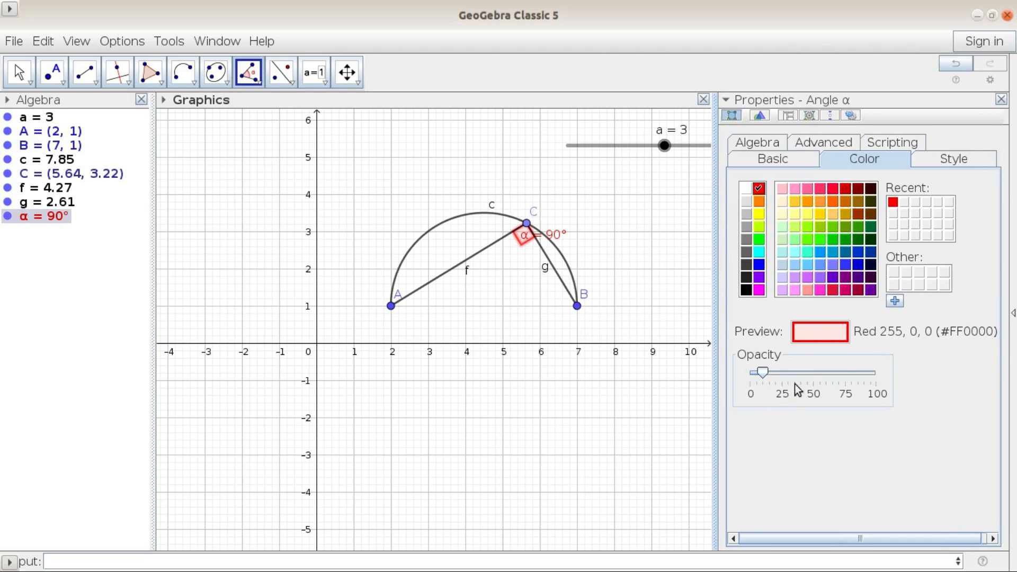
left_click_drag(763, 374, 839, 377)
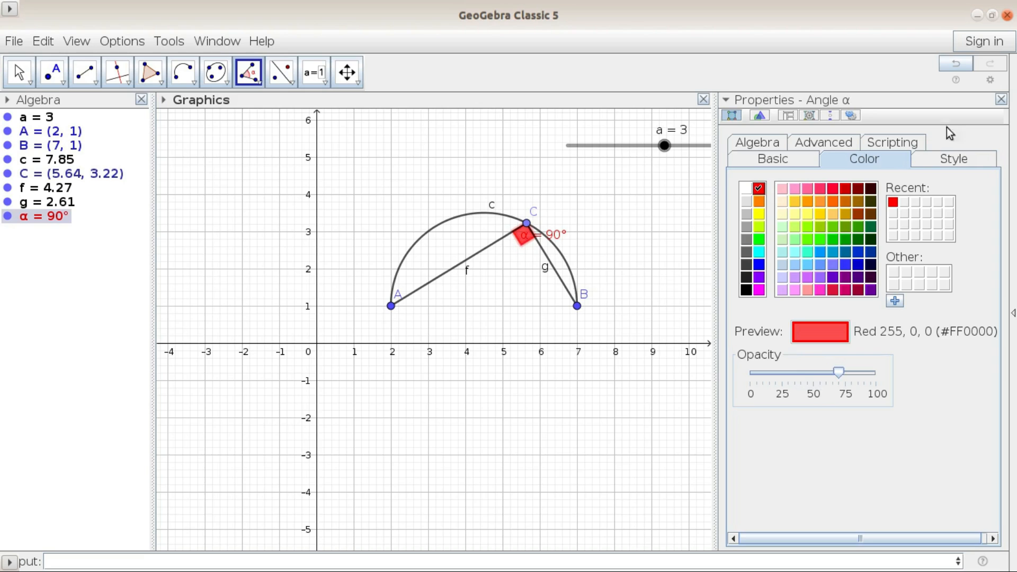
left_click(1002, 100)
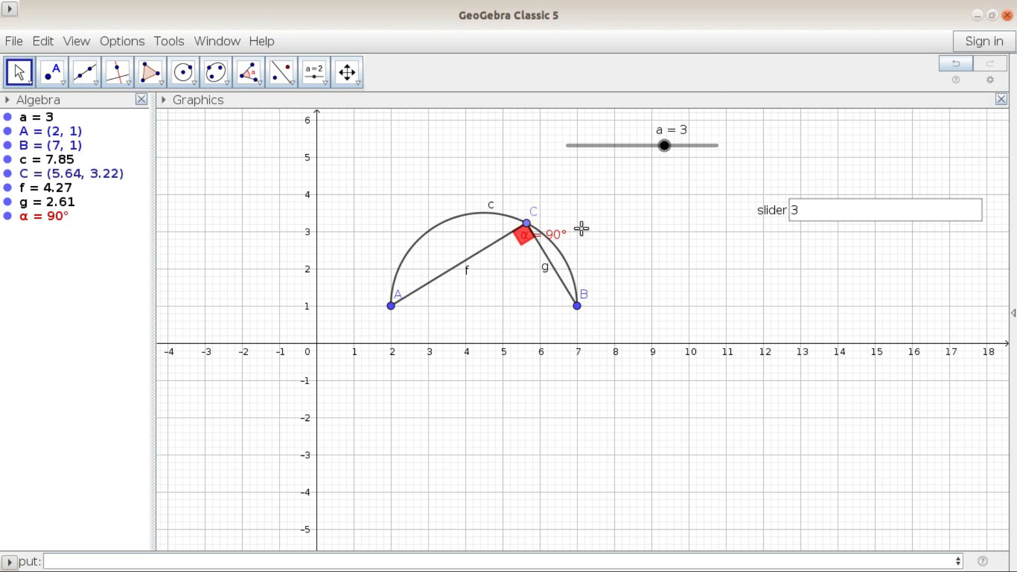
Step: Shift the angle's label clear of its marker and move point C along the semicircle to about (3.29, 3.19)
left_click_drag(526, 241, 561, 231)
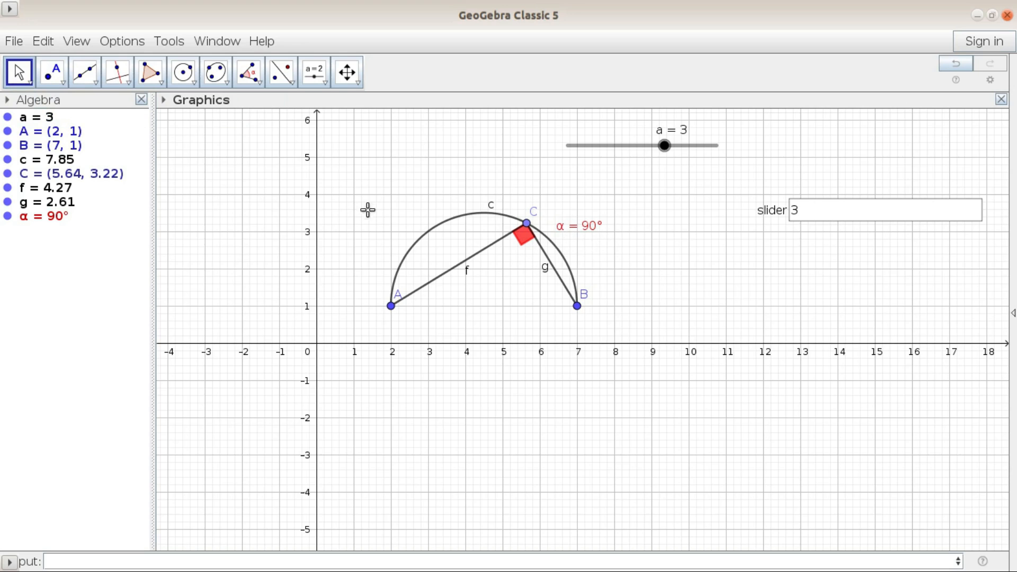
mouse_move(528, 228)
left_mouse_down()
mouse_move(458, 223)
mouse_move(414, 260)
mouse_move(464, 224)
mouse_move(551, 249)
mouse_move(444, 232)
mouse_move(411, 261)
left_mouse_up()
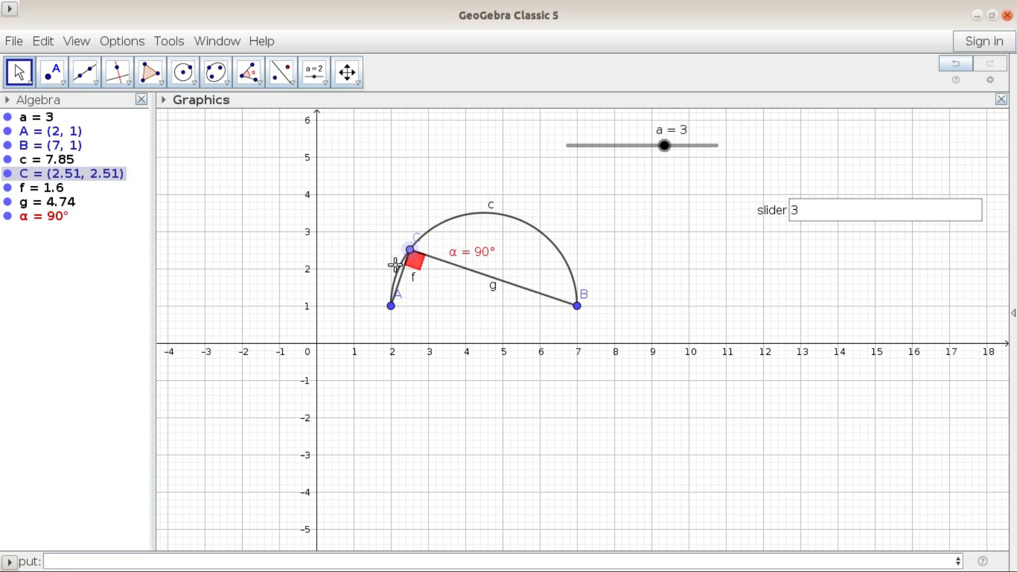
mouse_move(449, 236)
left_mouse_down()
mouse_move(502, 219)
mouse_move(553, 240)
mouse_move(512, 219)
mouse_move(429, 233)
mouse_move(411, 250)
mouse_move(490, 236)
mouse_move(550, 240)
mouse_move(479, 222)
mouse_move(401, 261)
mouse_move(514, 218)
mouse_move(560, 253)
mouse_move(470, 214)
mouse_move(439, 224)
left_mouse_up()
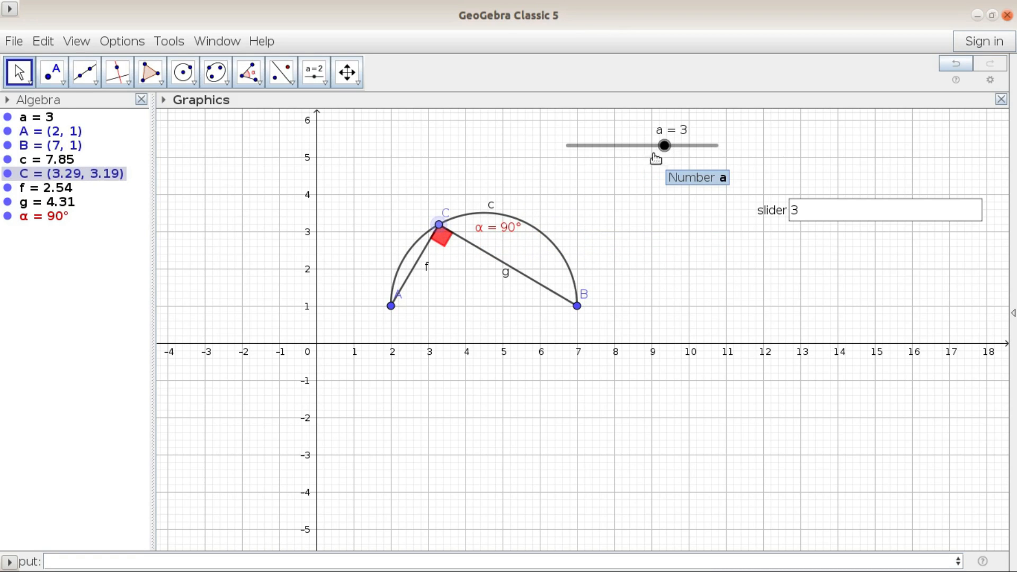
Step: Plot the upper semicircle function sqrt(16-x^2)
left_click(51, 563)
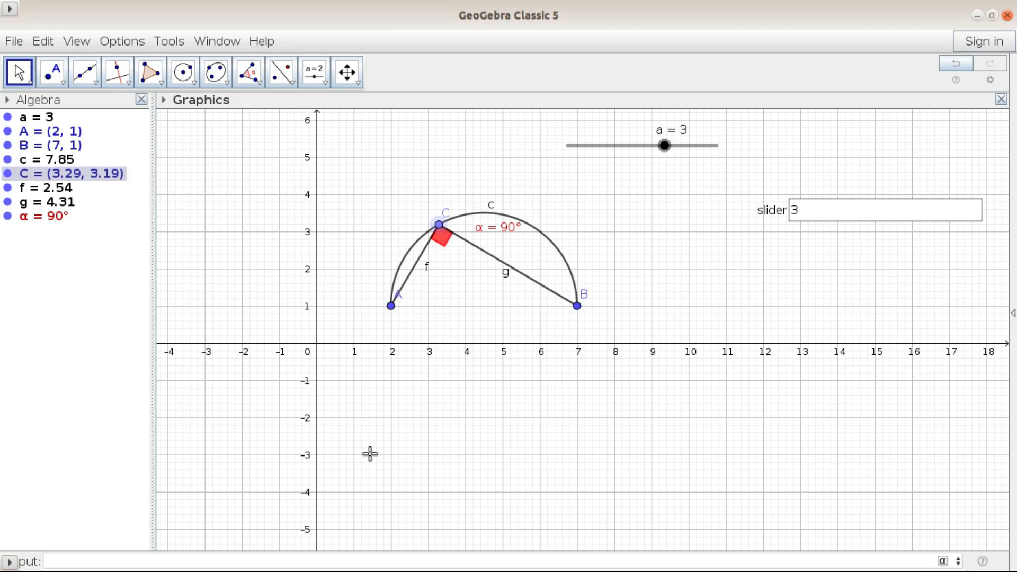
left_click(103, 560)
type("sqrt")
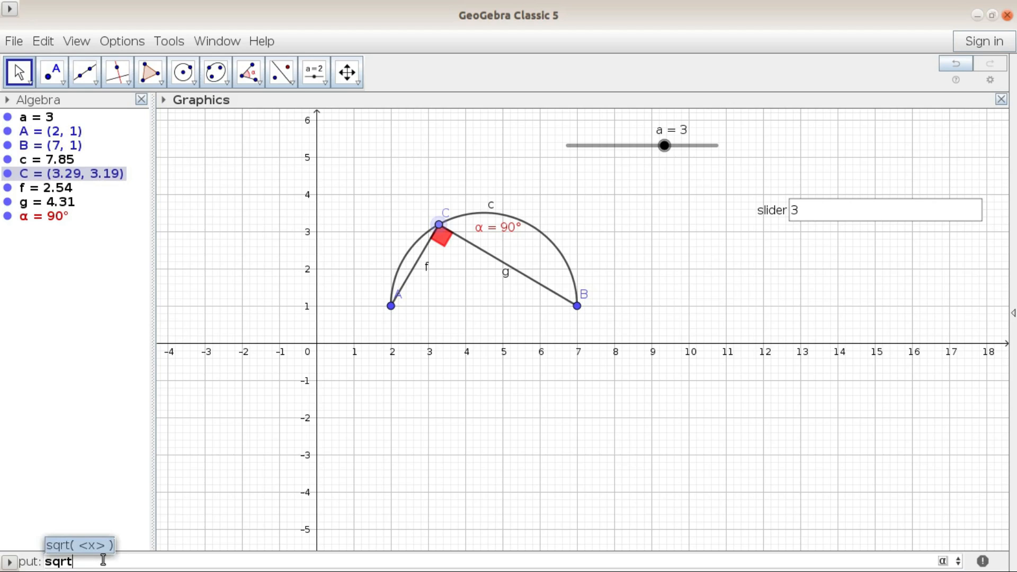
type("(1")
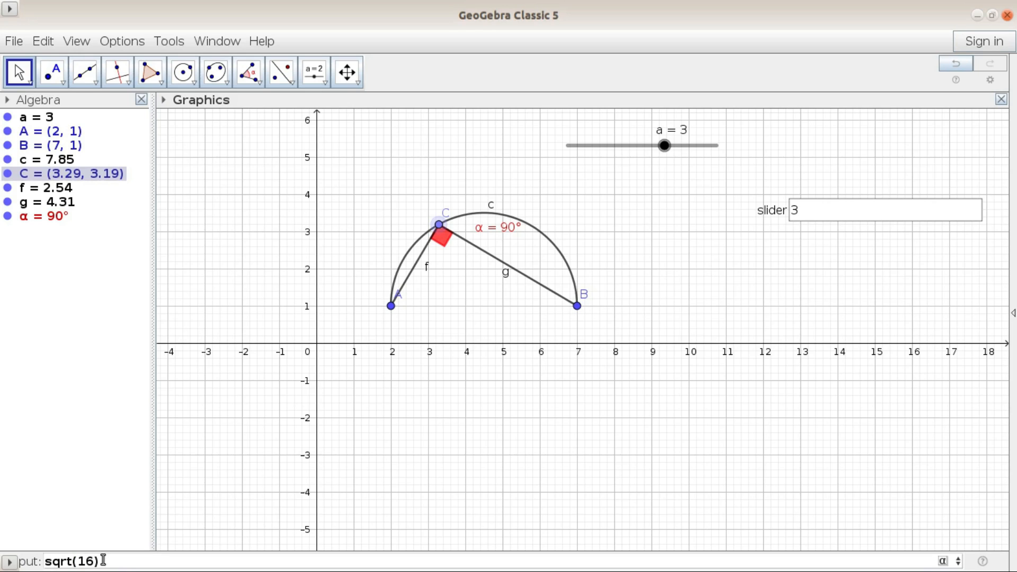
type("6-x^")
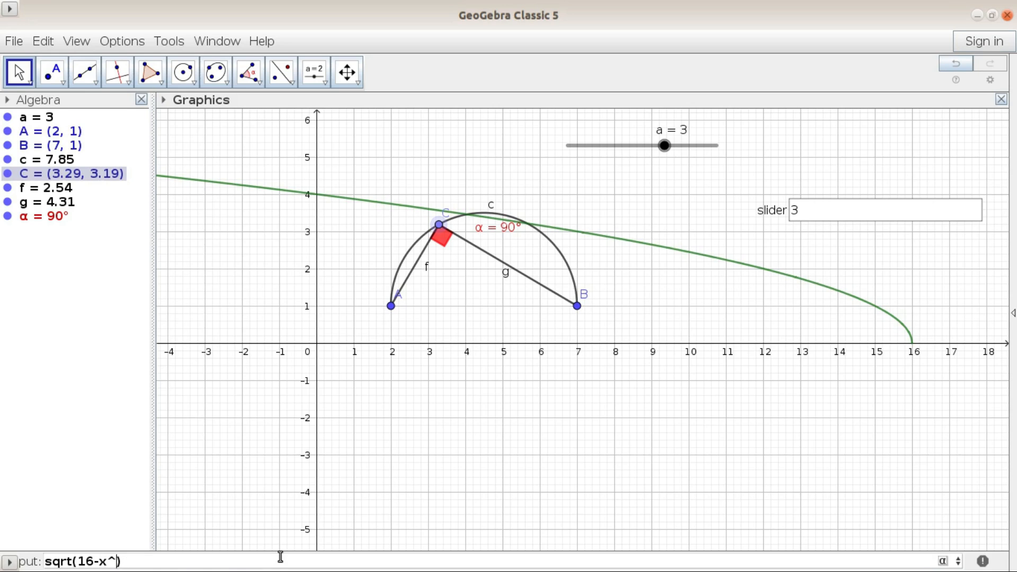
type("2")
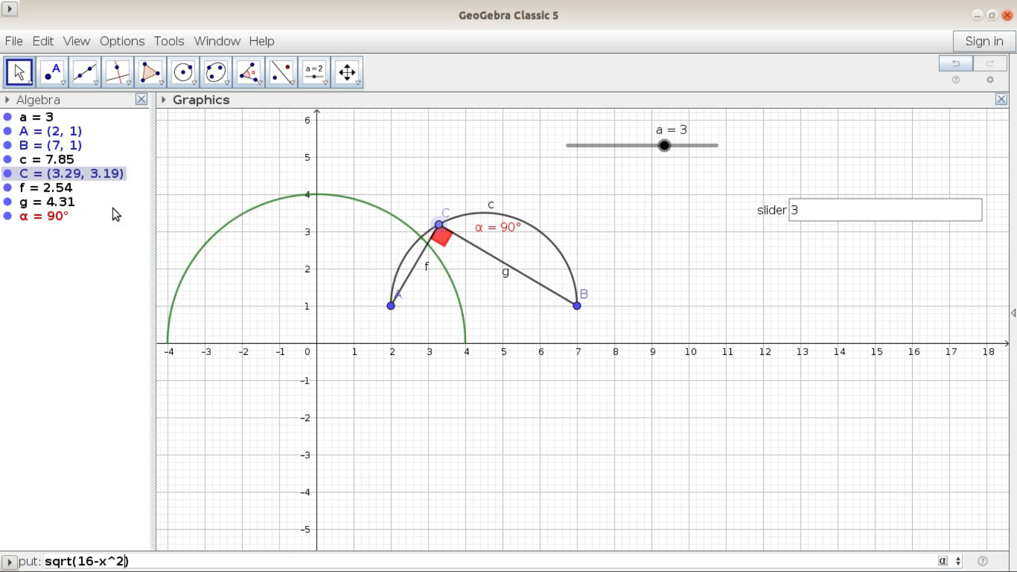
key("Return")
Step: Hide points A, B and C, arc c, segments f and g, and the angle α from the earlier construction
left_click(8, 131)
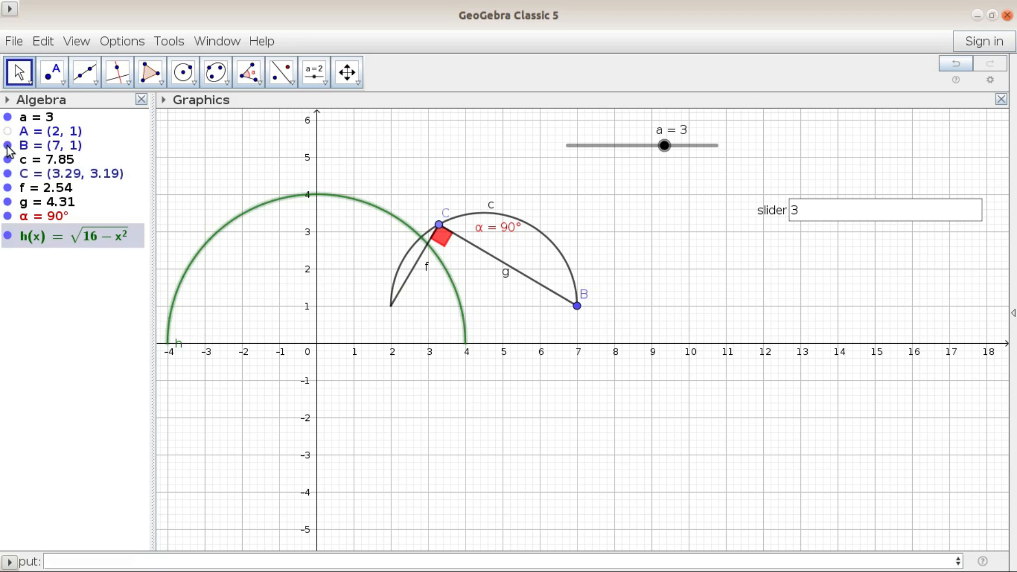
left_click(7, 146)
left_click(7, 160)
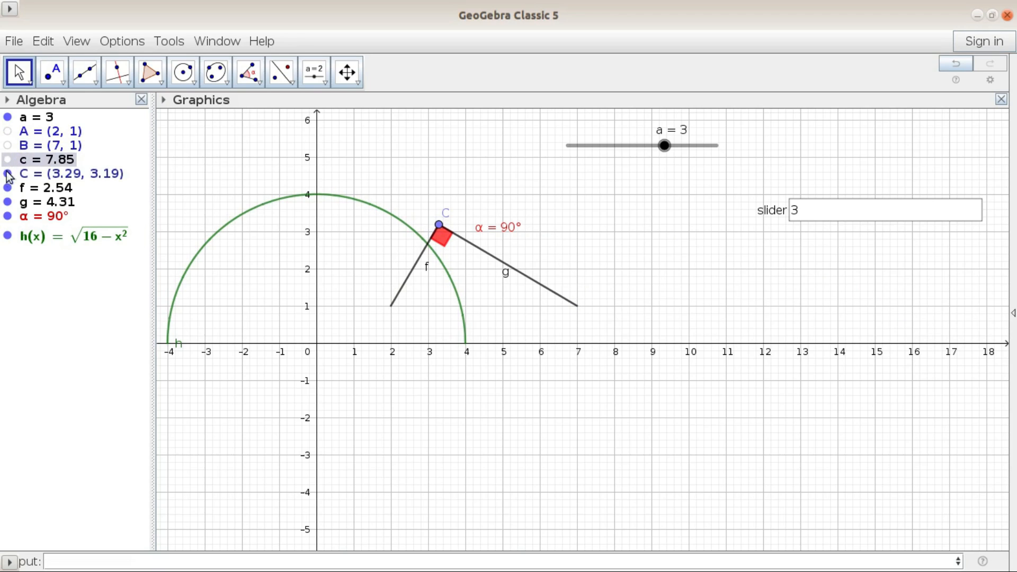
left_click(8, 174)
left_click(8, 188)
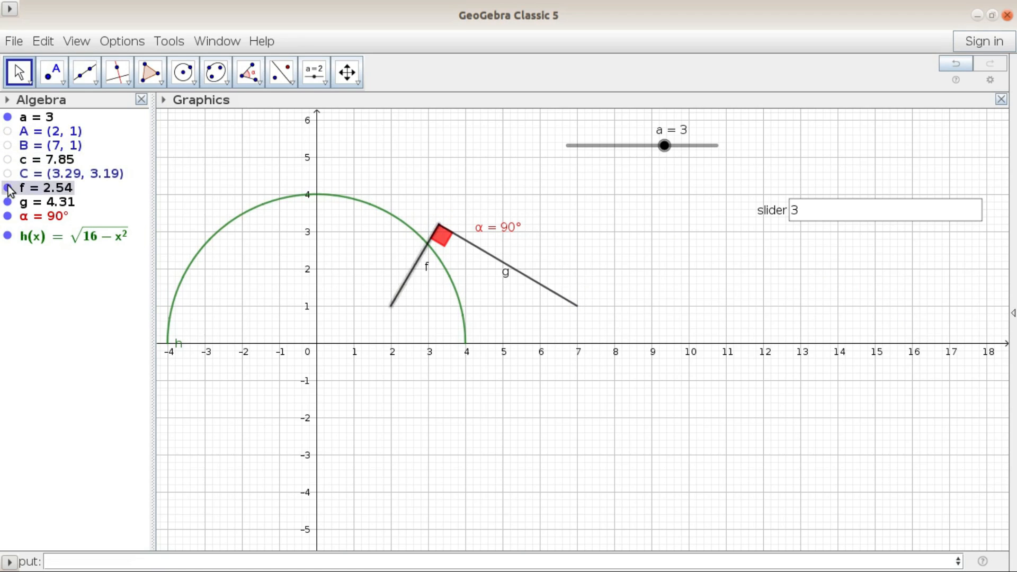
left_click(8, 202)
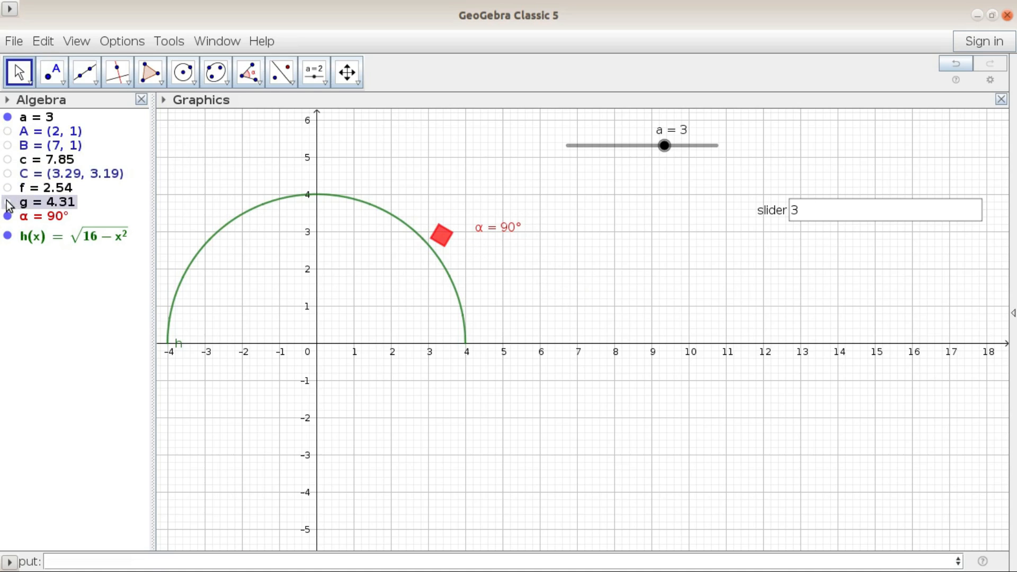
left_click(8, 216)
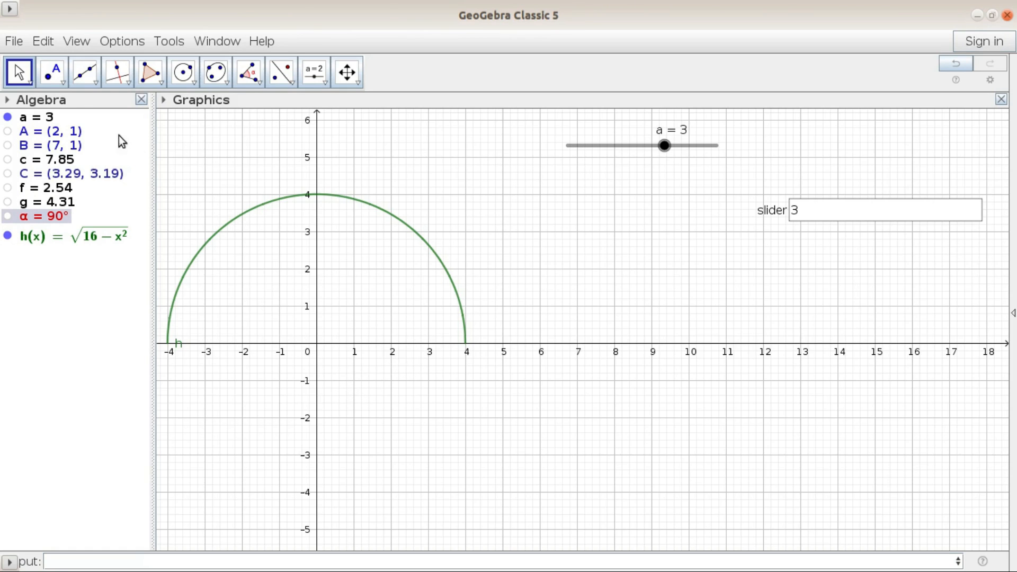
Step: Turn off the axes and grid and hide the label of the semicircle function h
left_click_drag(281, 383, 459, 383)
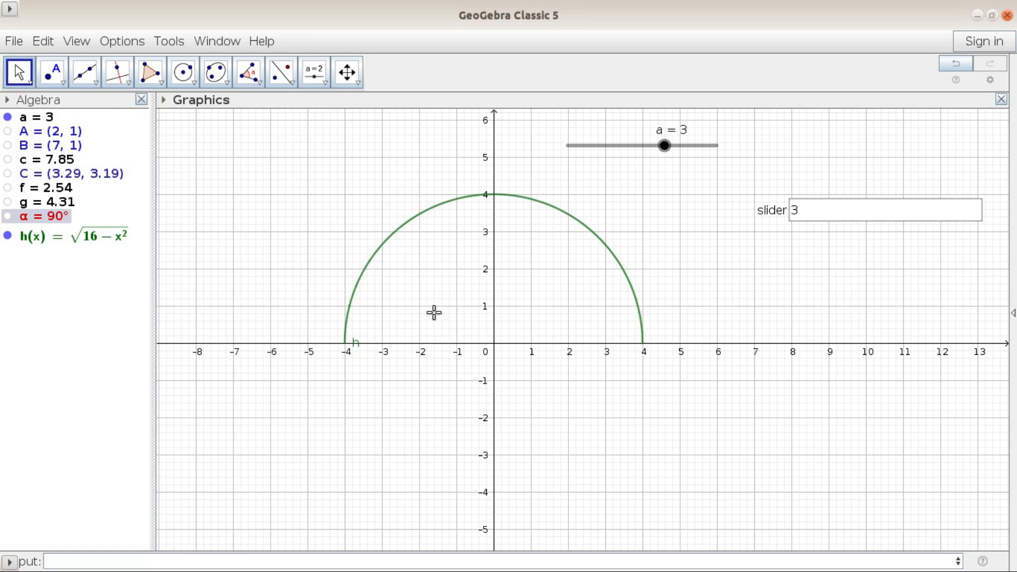
right_click(406, 303)
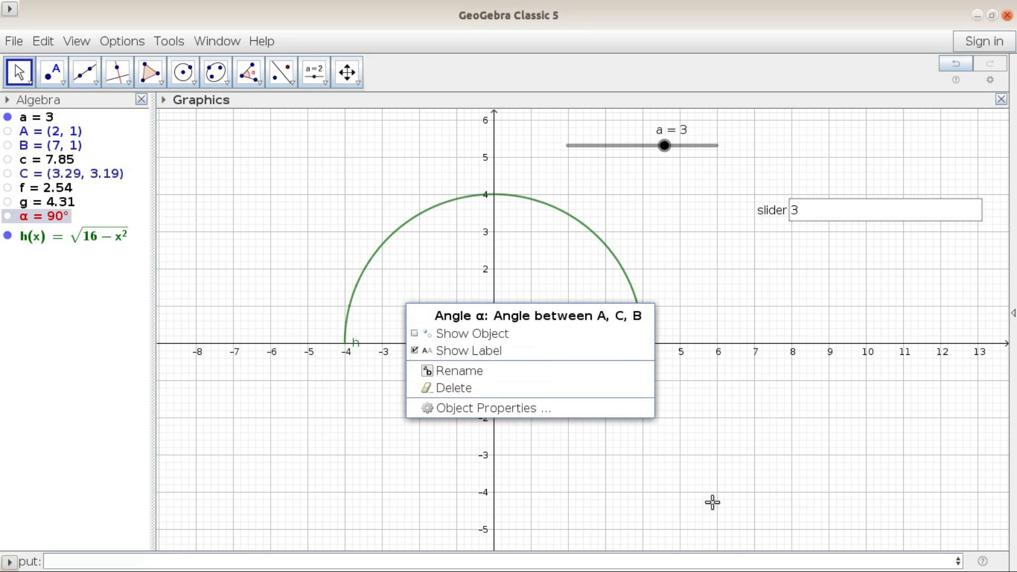
left_click(939, 419)
right_click(858, 315)
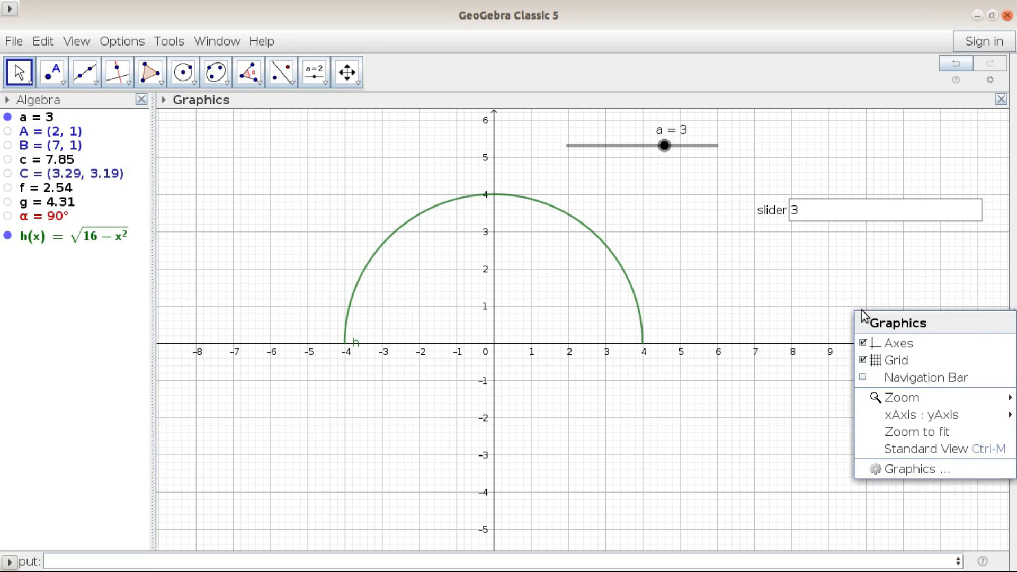
left_click(874, 343)
right_click(864, 335)
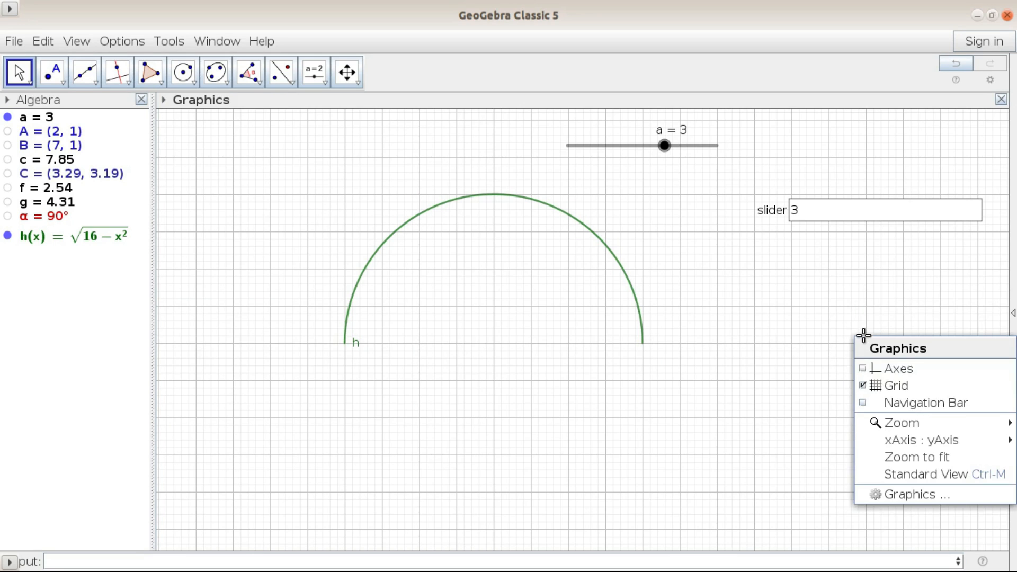
left_click(880, 385)
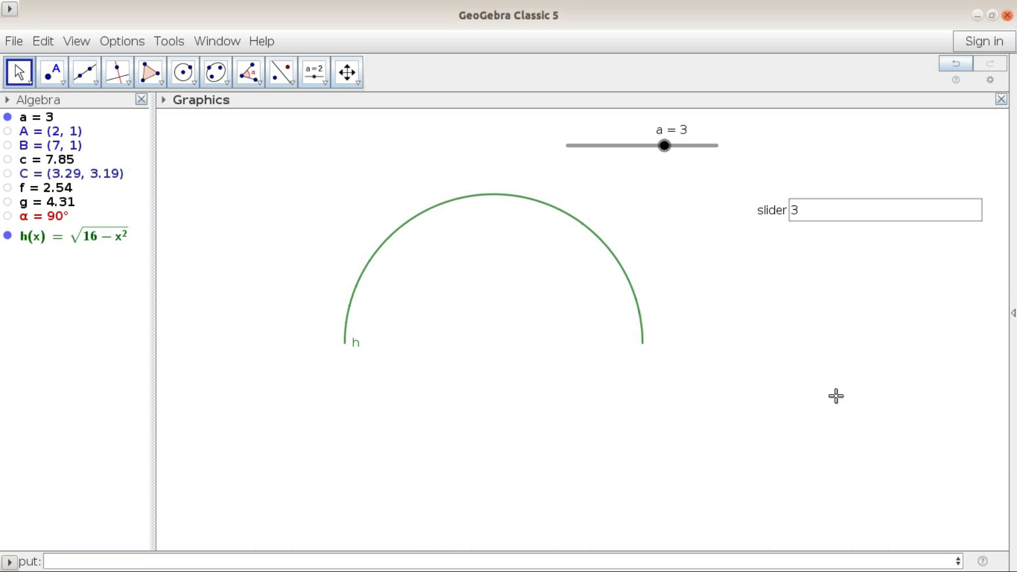
right_click(358, 345)
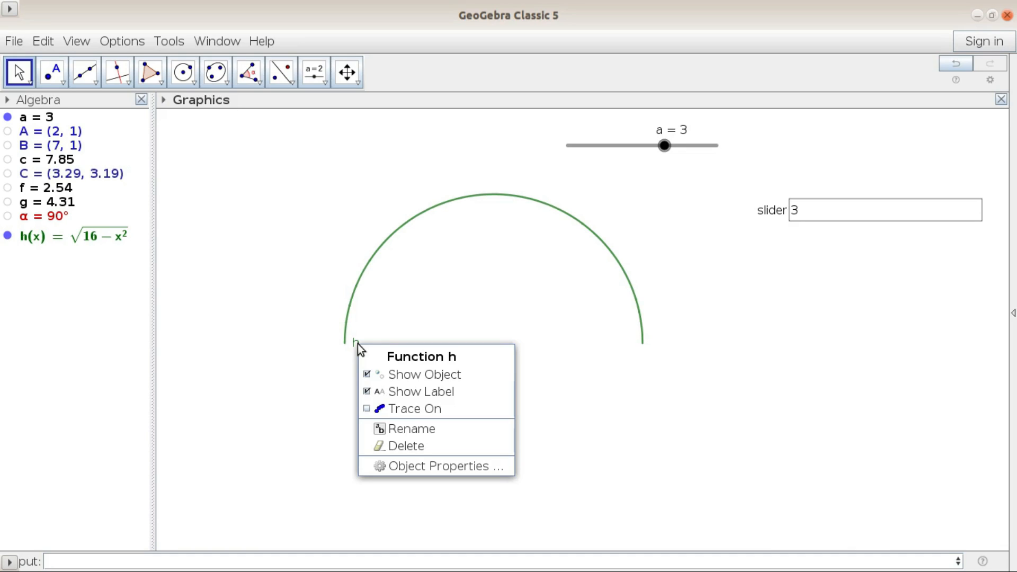
left_click(380, 392)
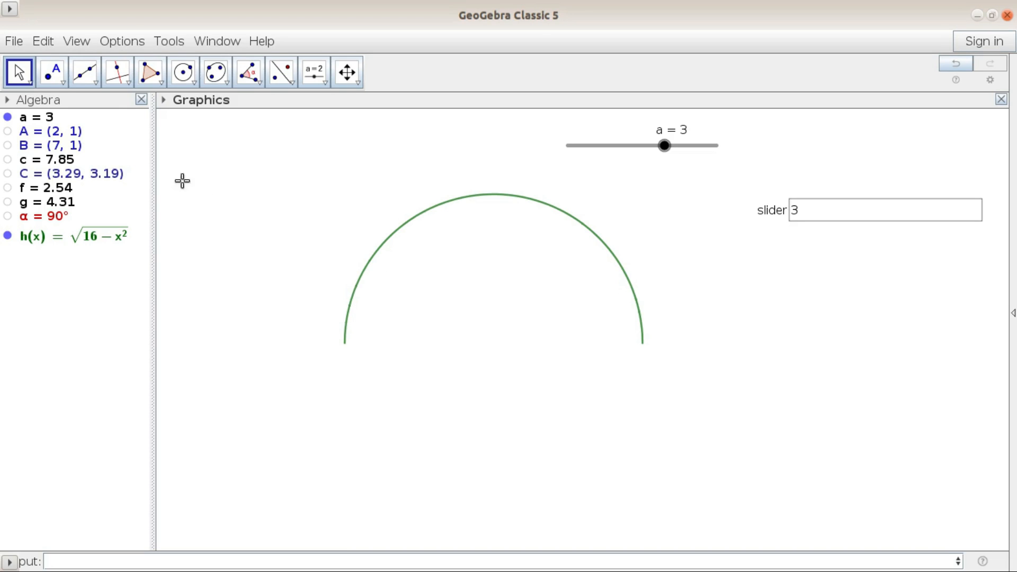
Step: Show the axes again and place points at the semicircle's two ends, (-4, 0) and (4, 0)
left_click(52, 72)
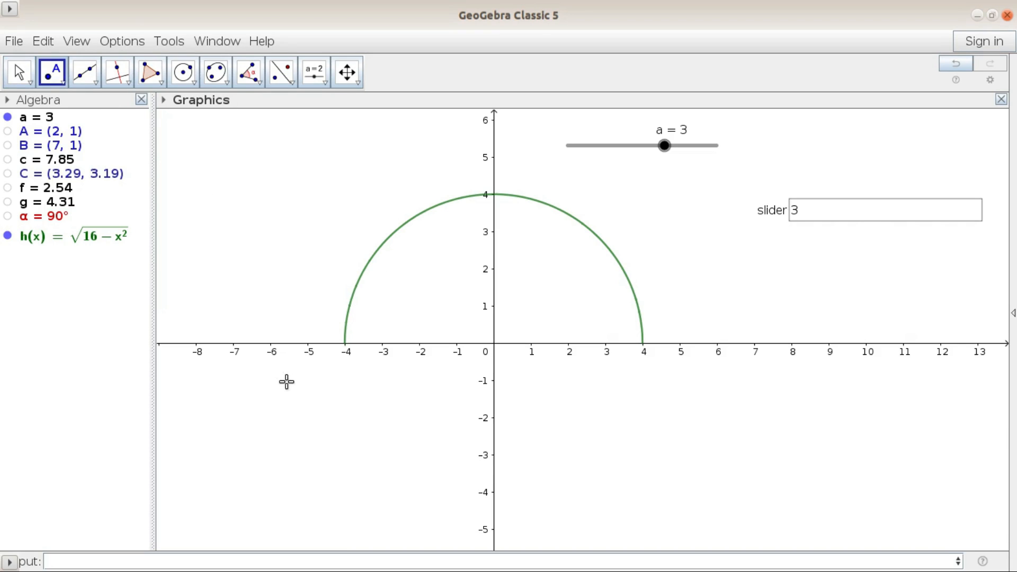
left_click(345, 344)
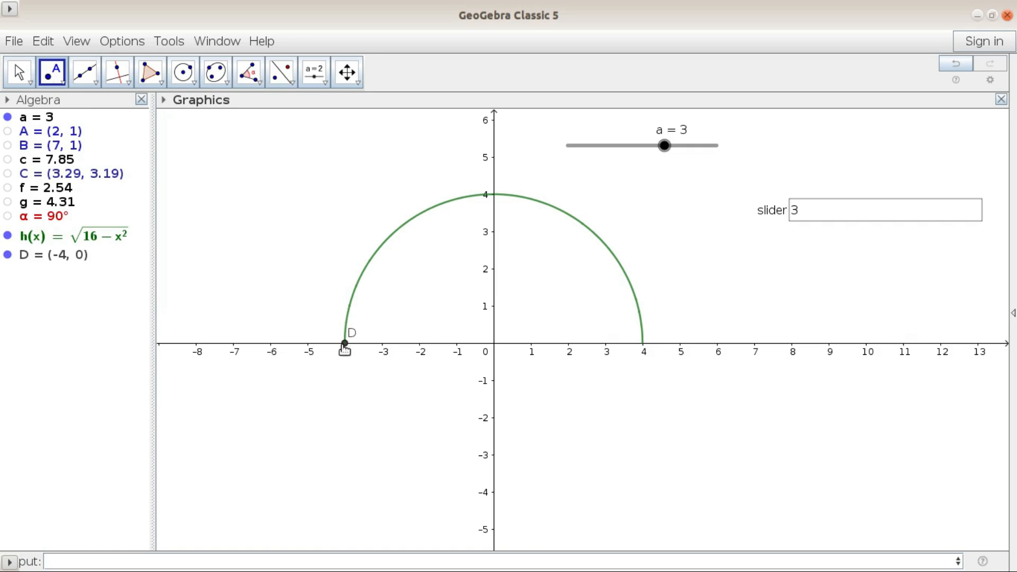
left_click(643, 344)
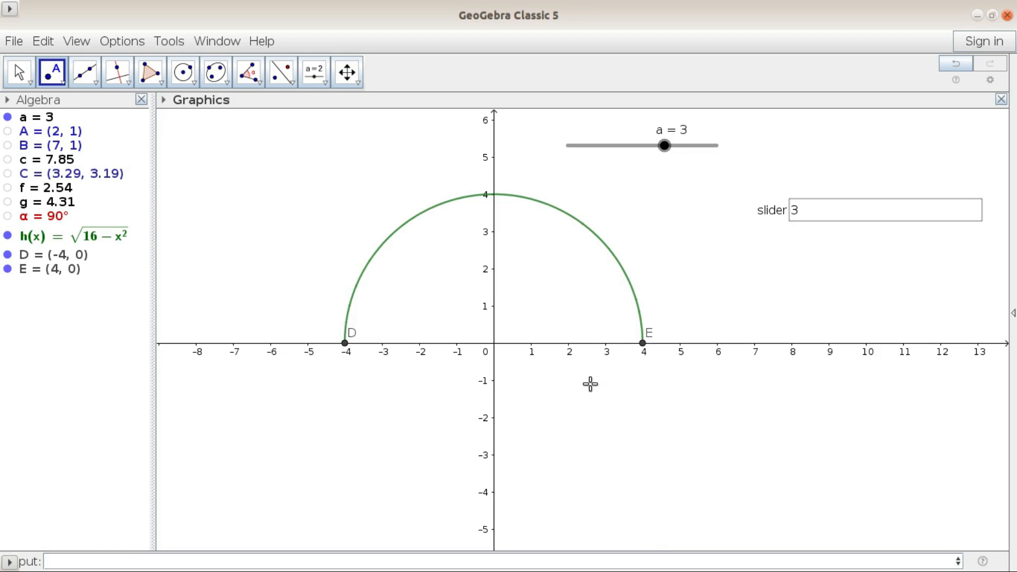
Step: Draw the diameter as a segment from D to E and hide the axes
left_click(84, 79)
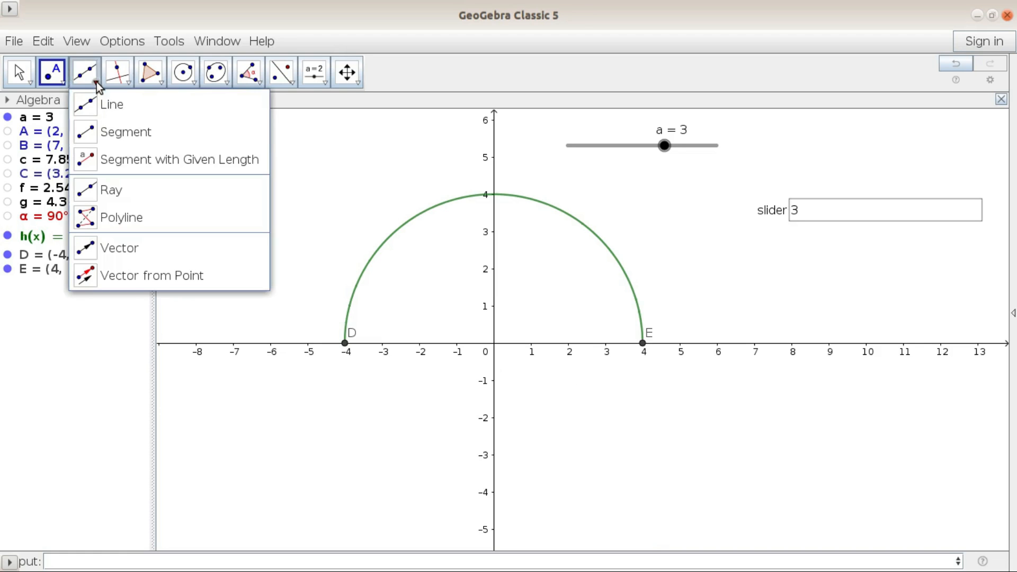
left_click(127, 133)
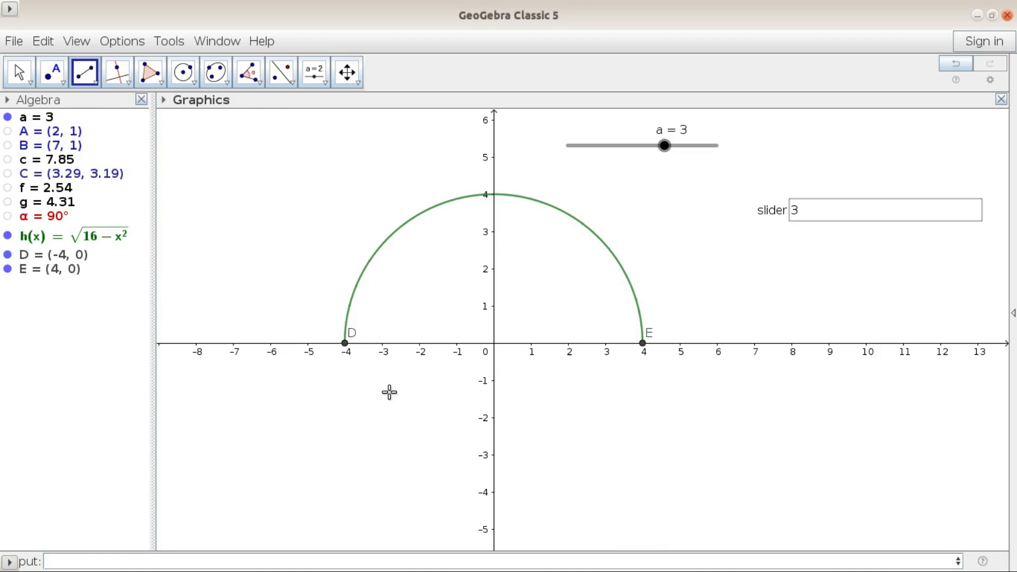
left_click(345, 344)
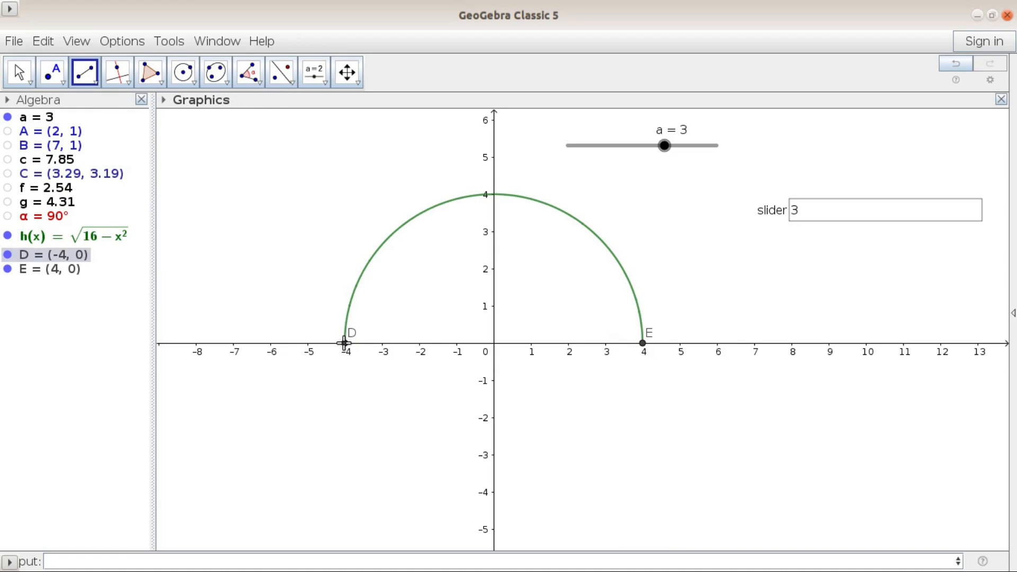
left_click(644, 345)
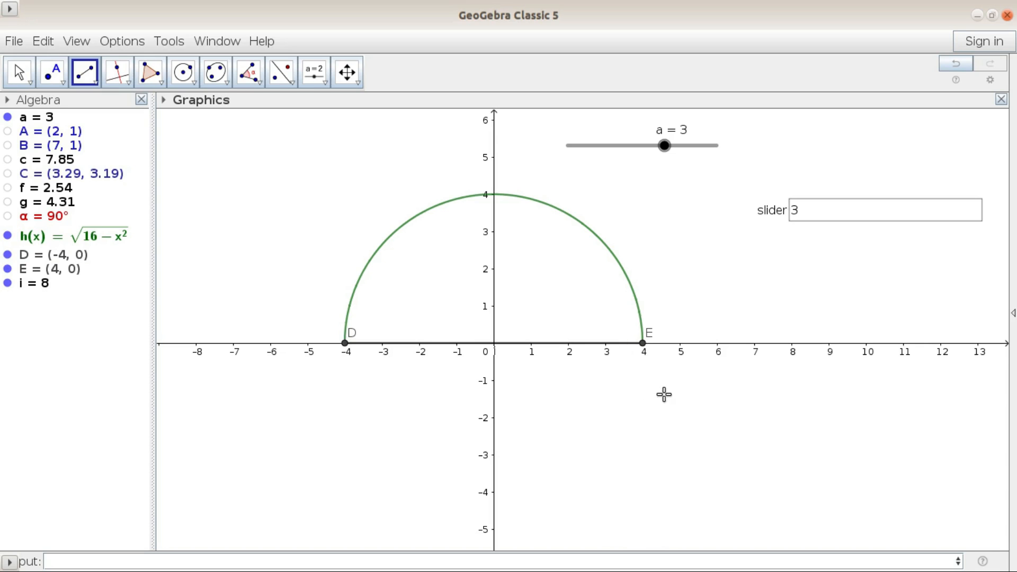
left_click(29, 74)
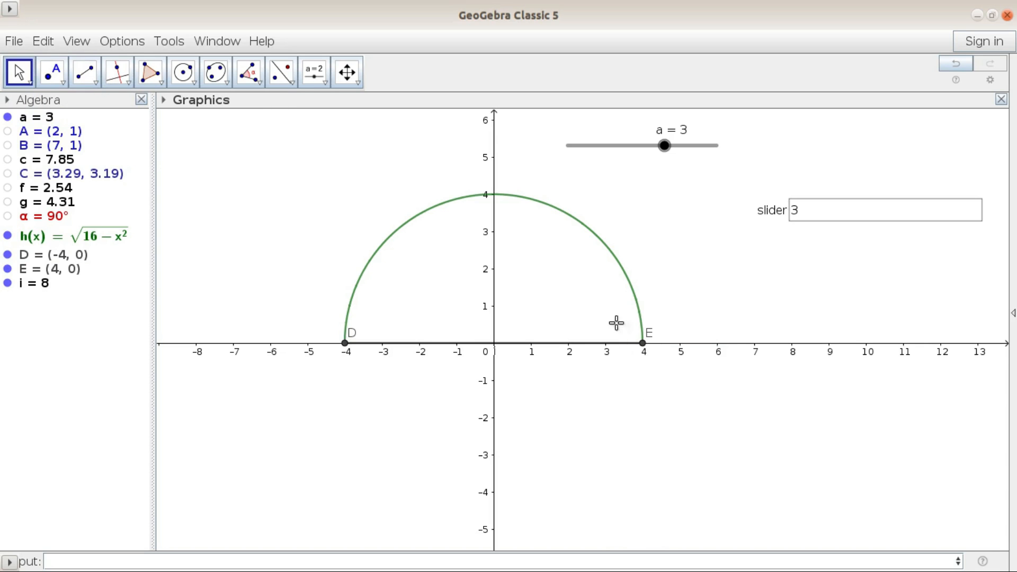
right_click(698, 309)
left_click(734, 342)
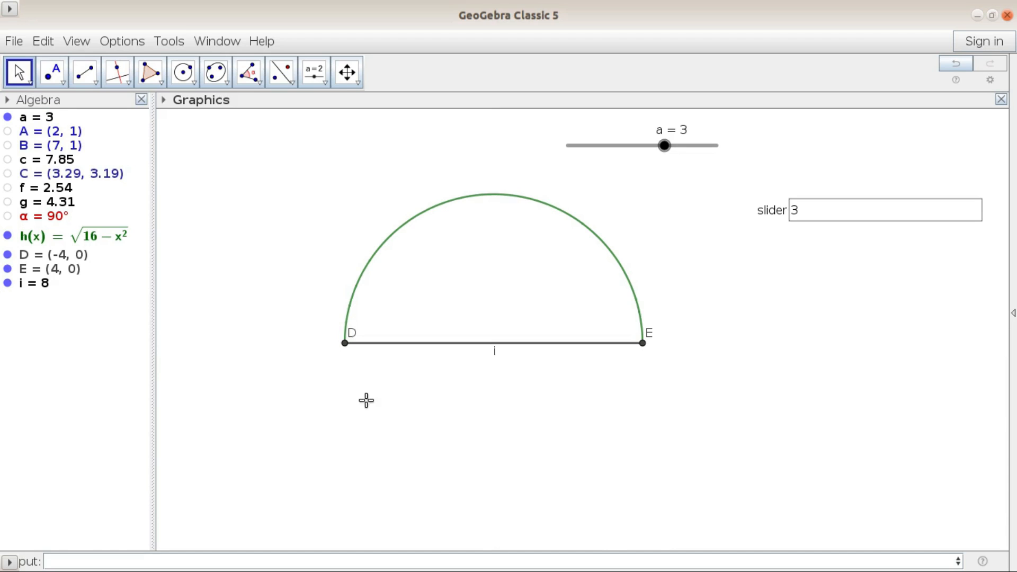
Step: Create a point on the semicircle controlled by the slider, defined as (a,h(a))
left_click(53, 563)
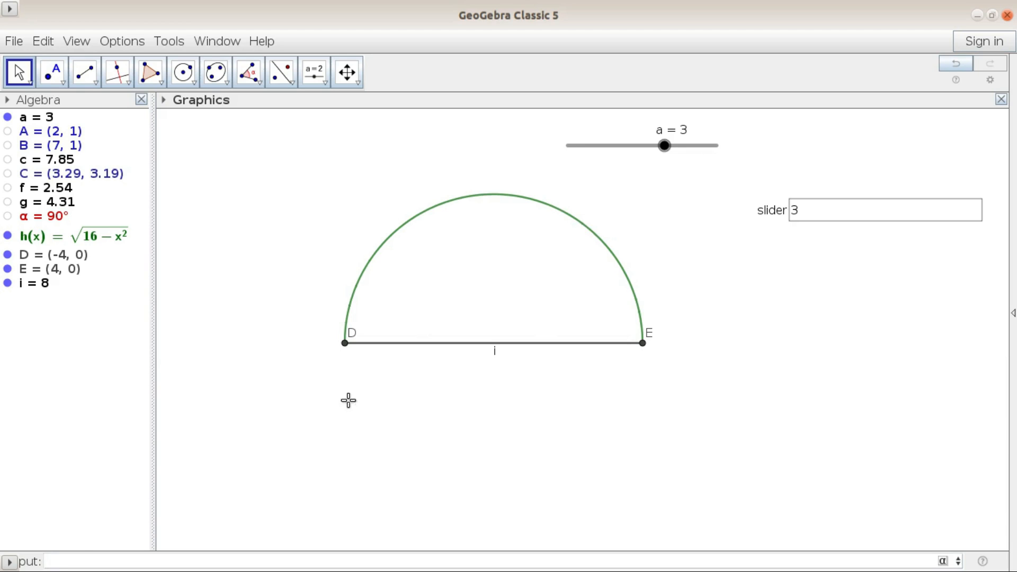
type("(a,")
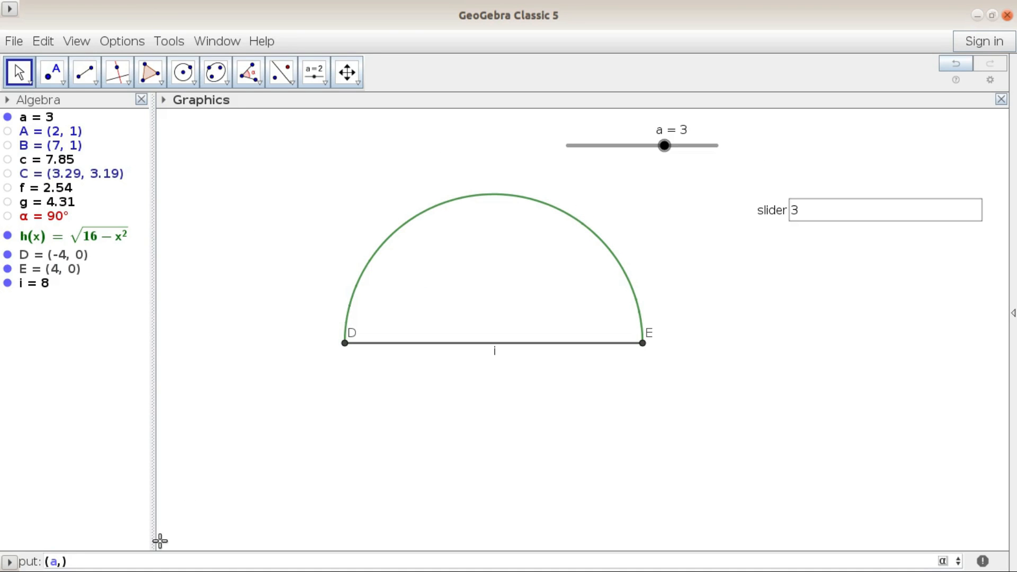
type("(a")
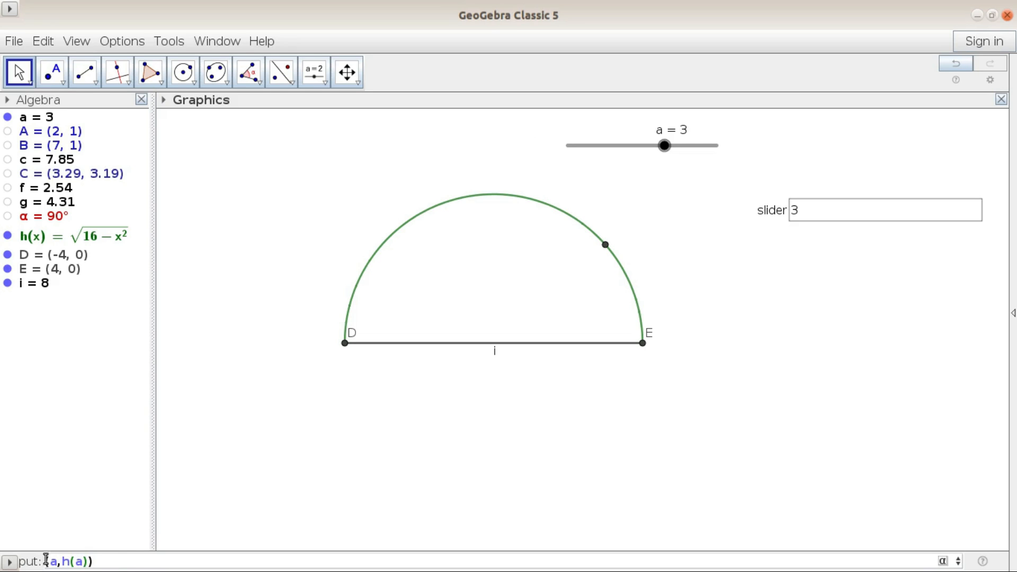
key("Return")
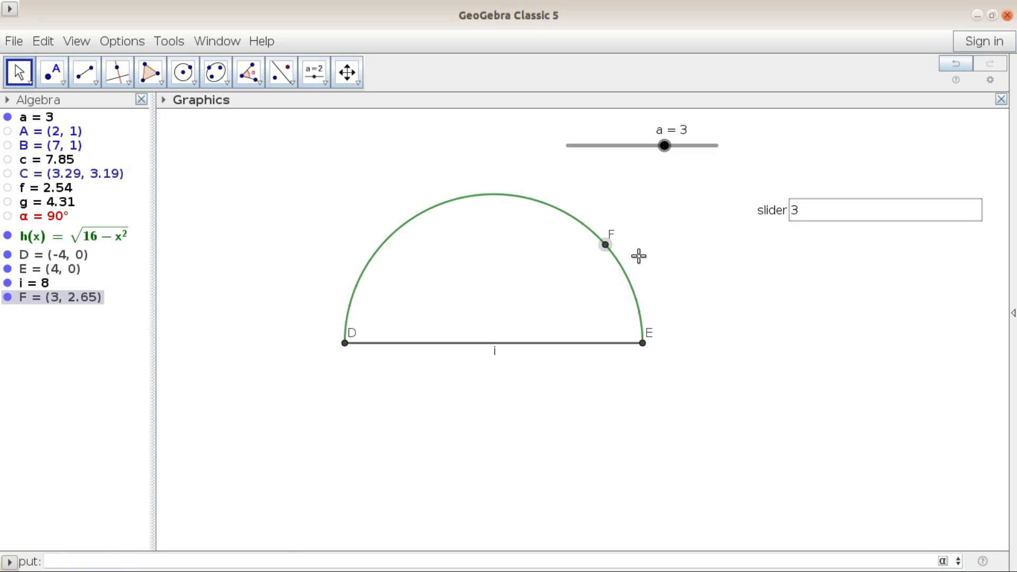
Step: Rename the slider-controlled point F on the semicircle to p
right_click(612, 238)
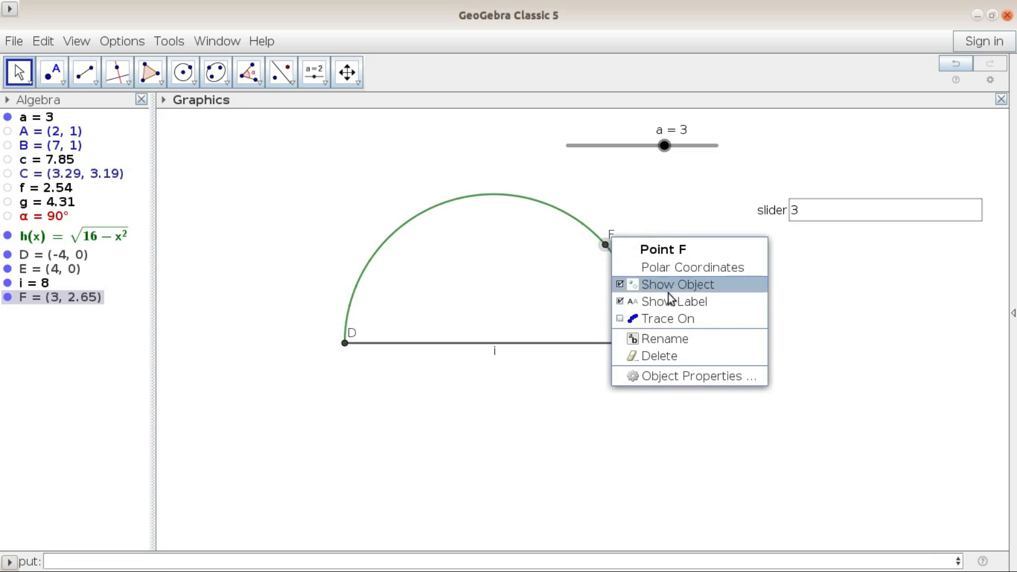
left_click(665, 339)
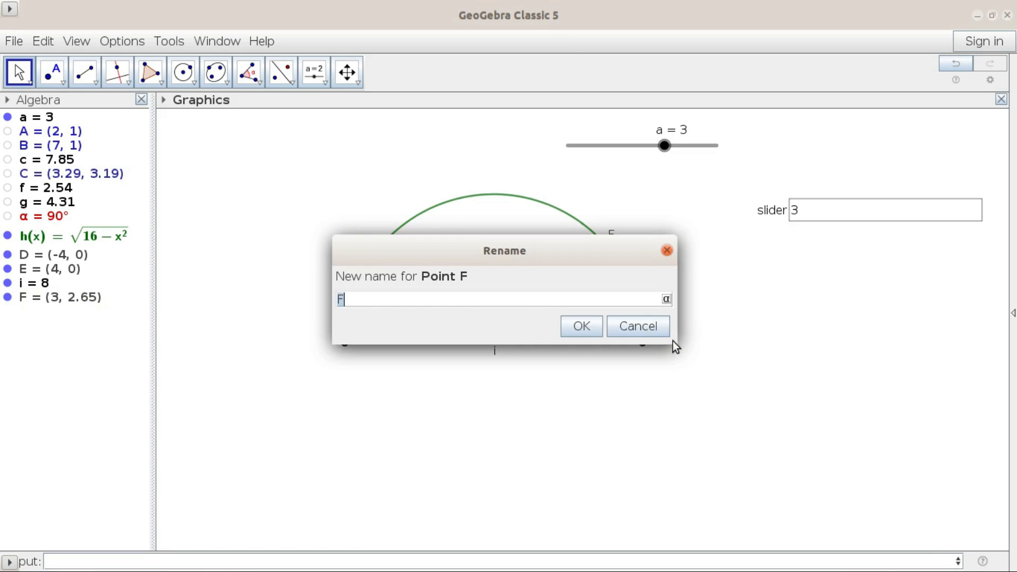
key("BackSpace")
type("p")
left_click(581, 327)
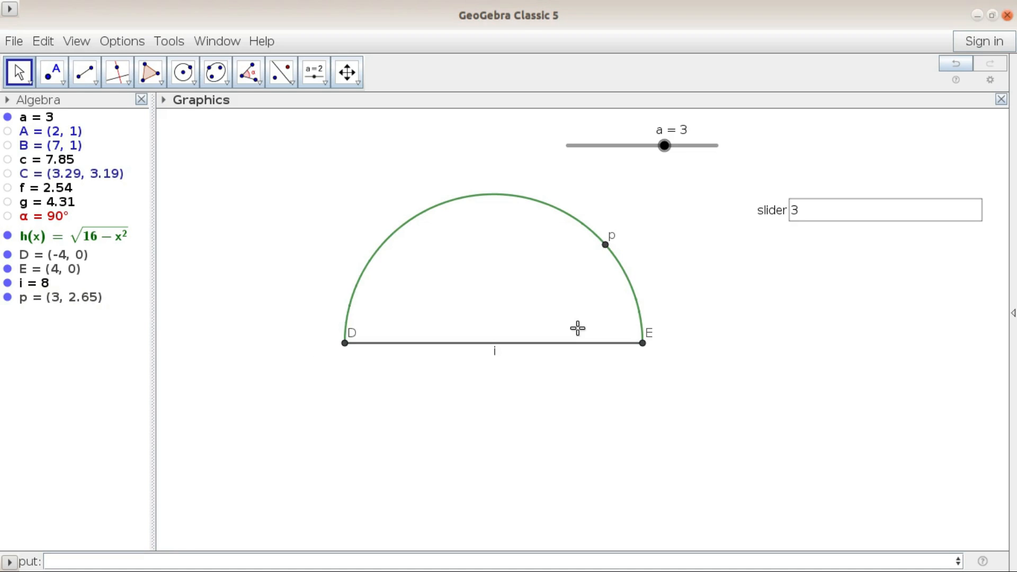
Step: Draw segments from D to p and from p to E to complete the triangle in the semicircle
left_click(96, 82)
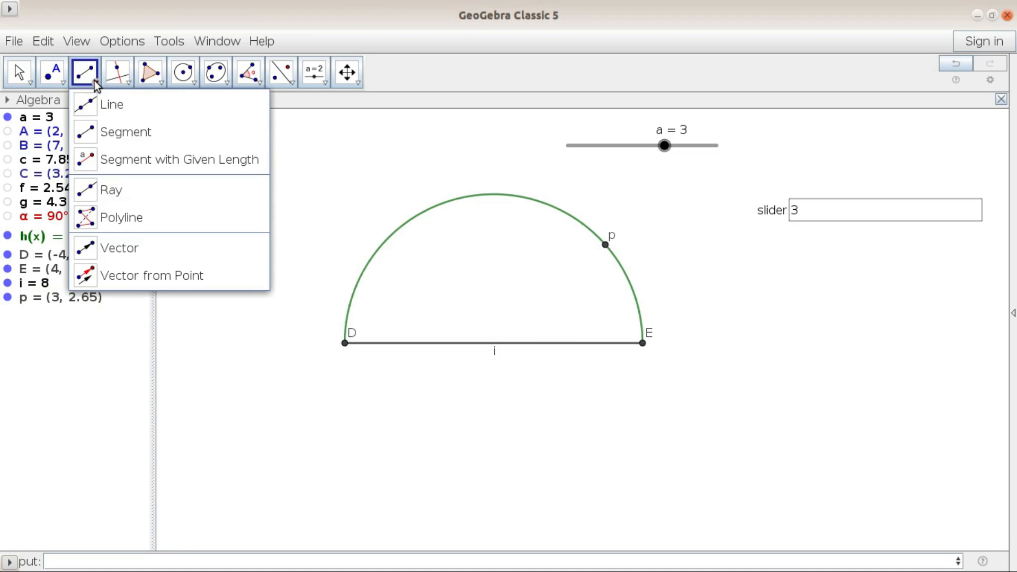
left_click(113, 132)
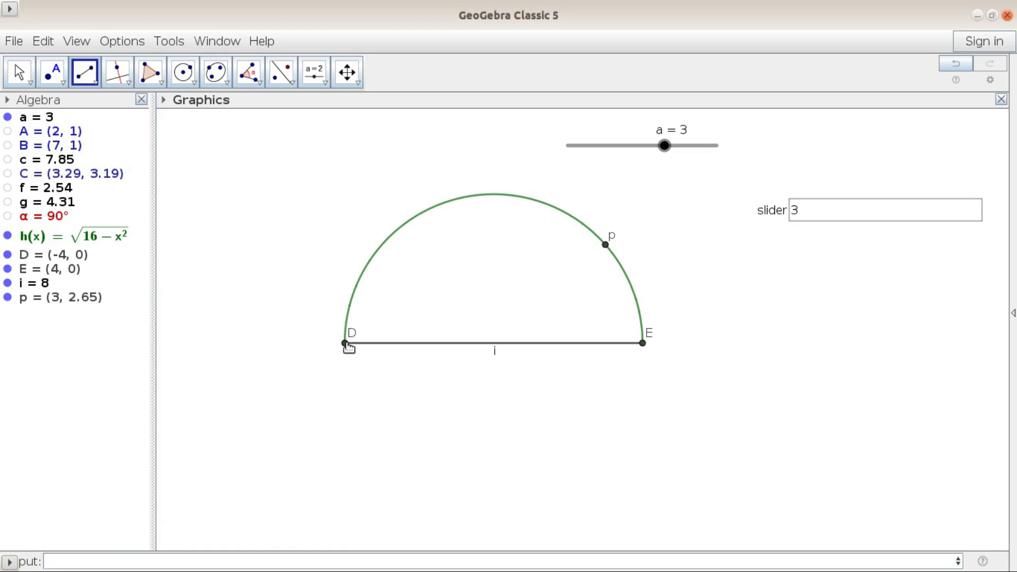
left_click(345, 344)
left_click(607, 245)
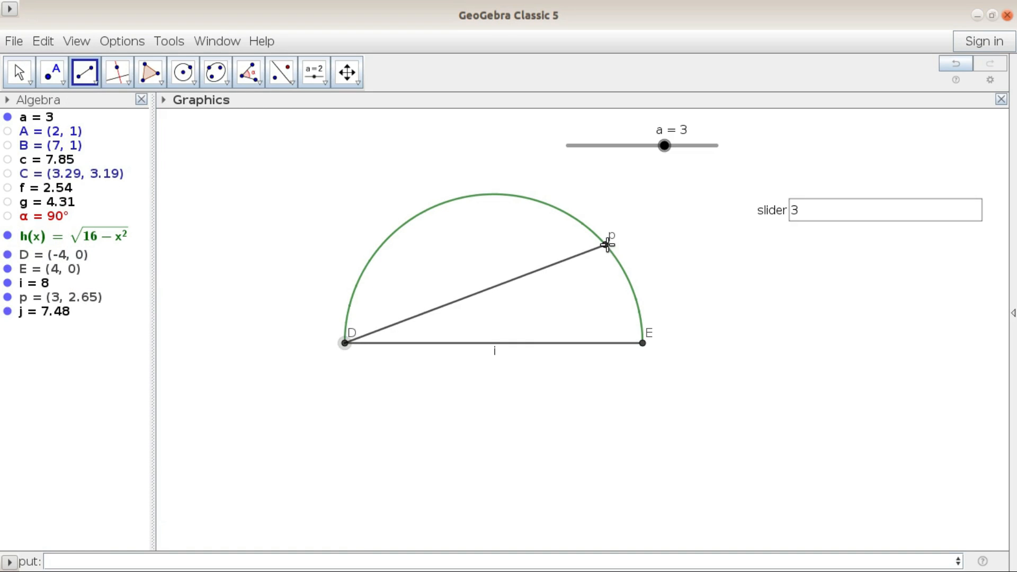
left_click(606, 244)
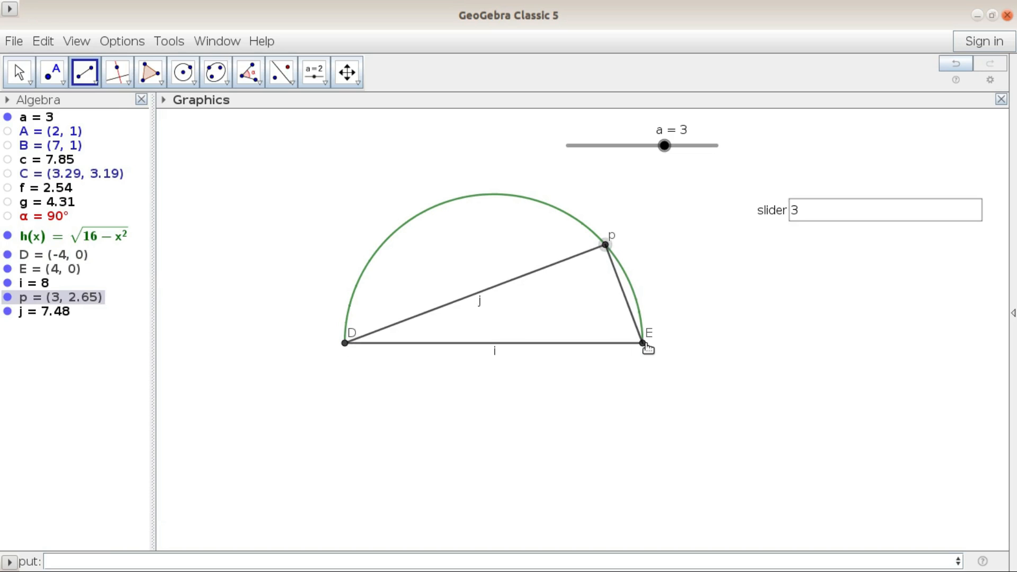
left_click(642, 346)
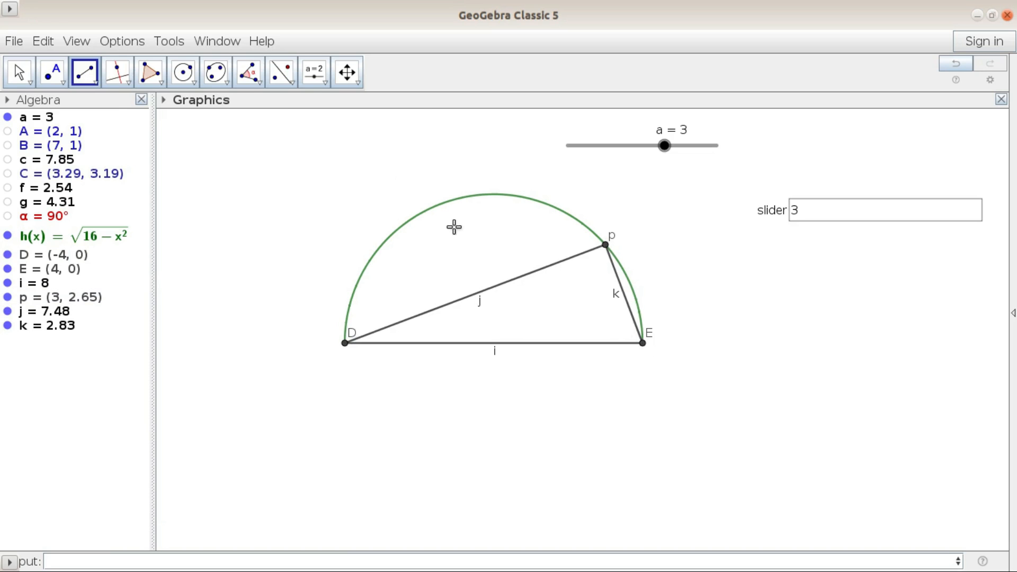
Step: Construct the angle at p between points D and E with the Angle tool
left_click(261, 85)
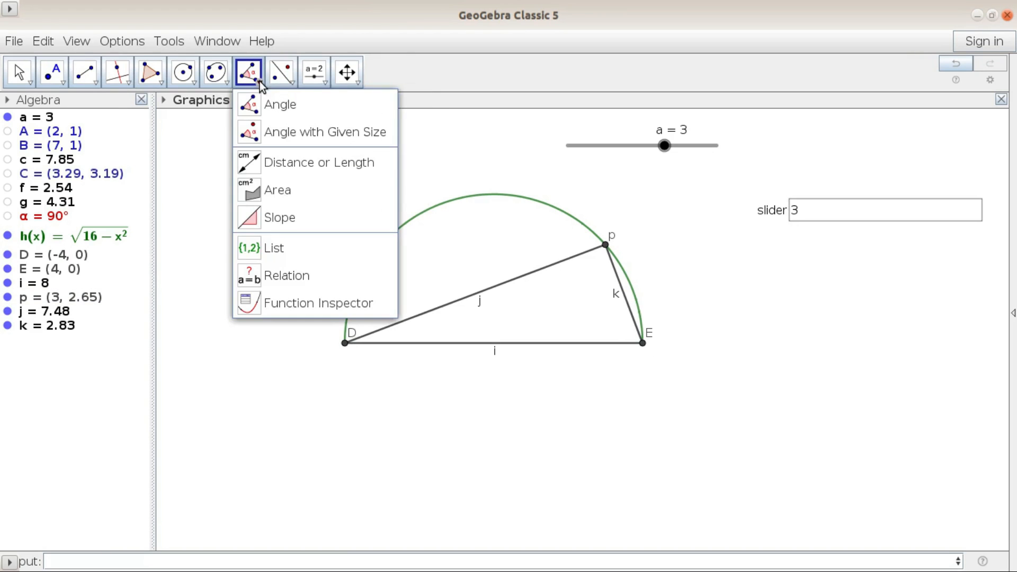
left_click(263, 103)
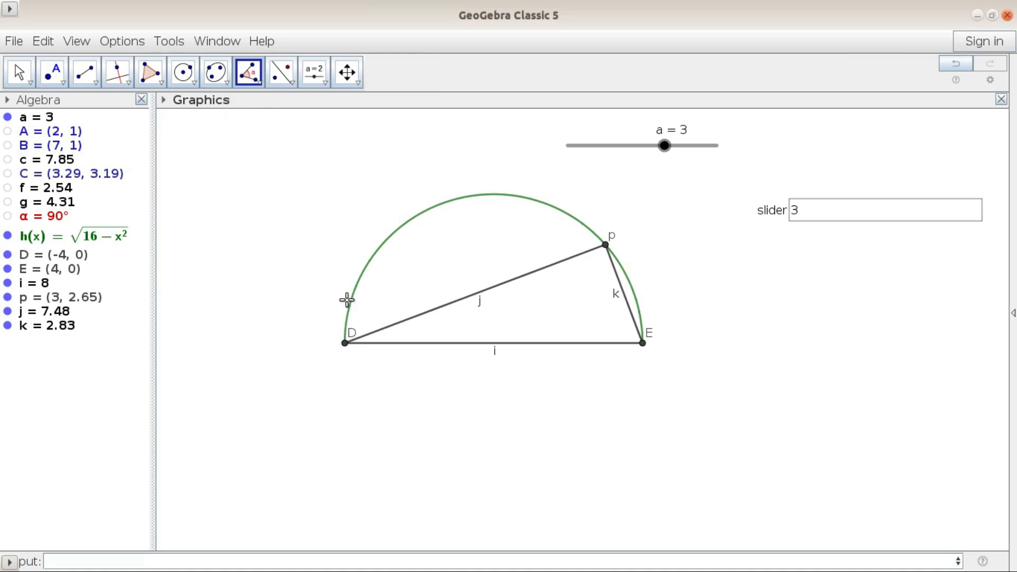
left_click(345, 343)
left_click(606, 247)
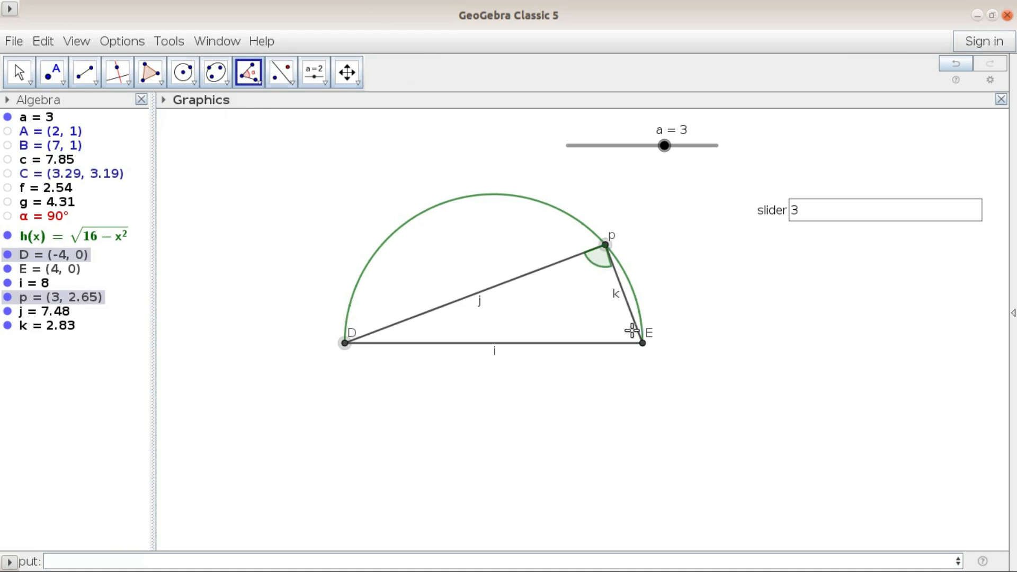
left_click(642, 341)
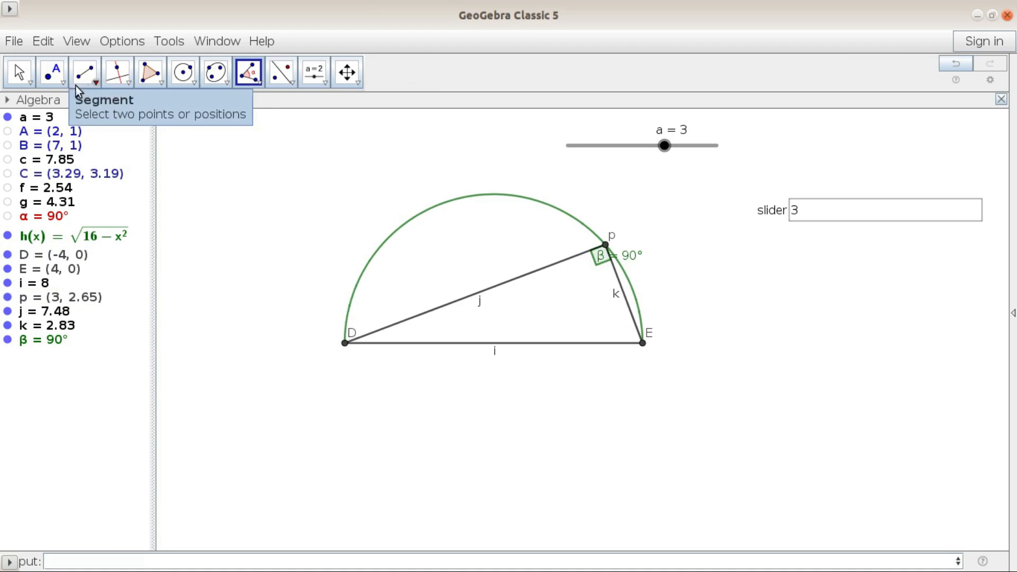
Step: Color the angle at p red, raise its opacity to about 75, and move its label outside the semicircle
left_click(19, 72)
right_click(597, 260)
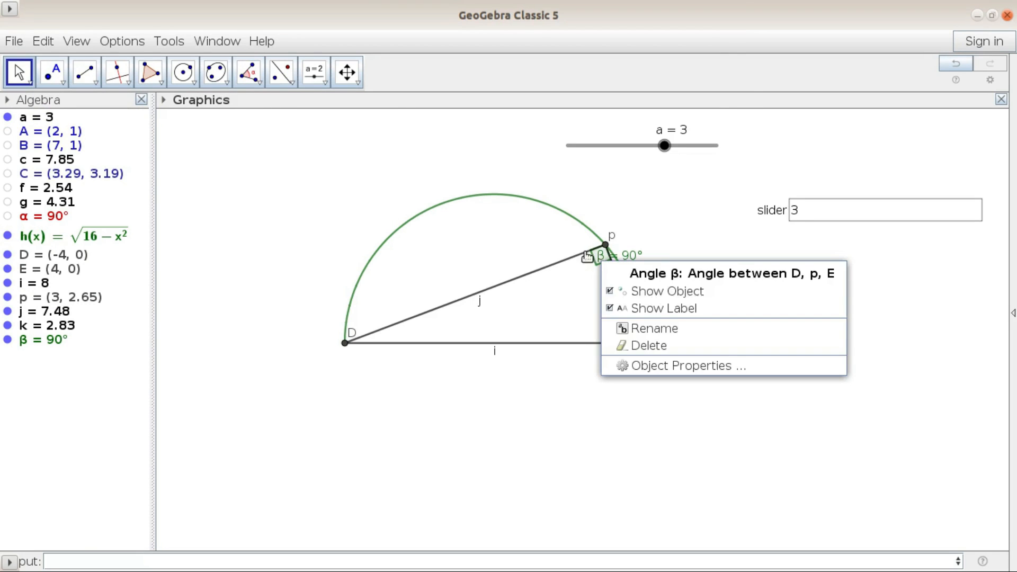
left_click(691, 366)
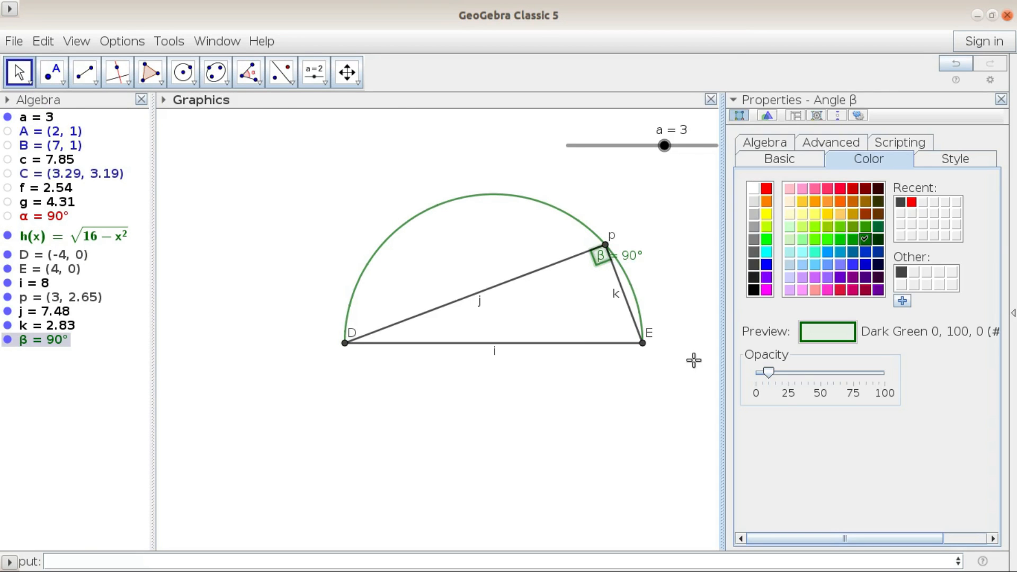
left_click(766, 189)
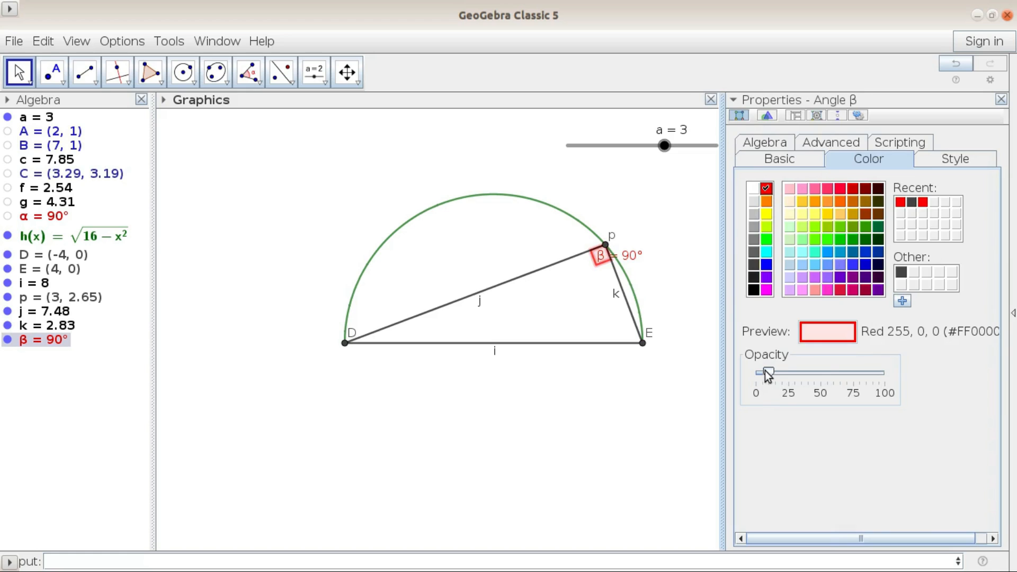
left_click_drag(768, 373, 851, 374)
left_click(1001, 100)
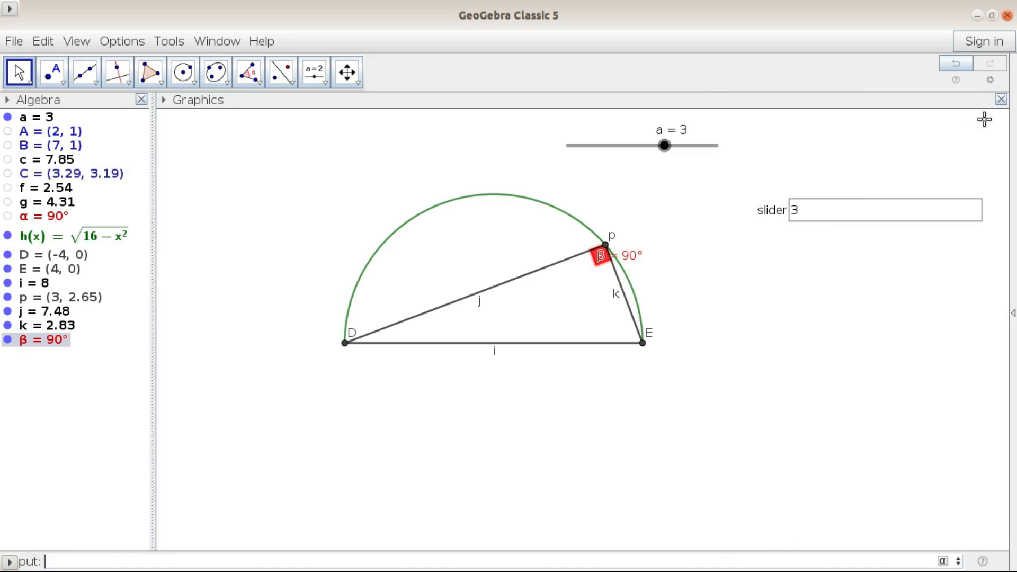
left_click_drag(621, 258, 654, 243)
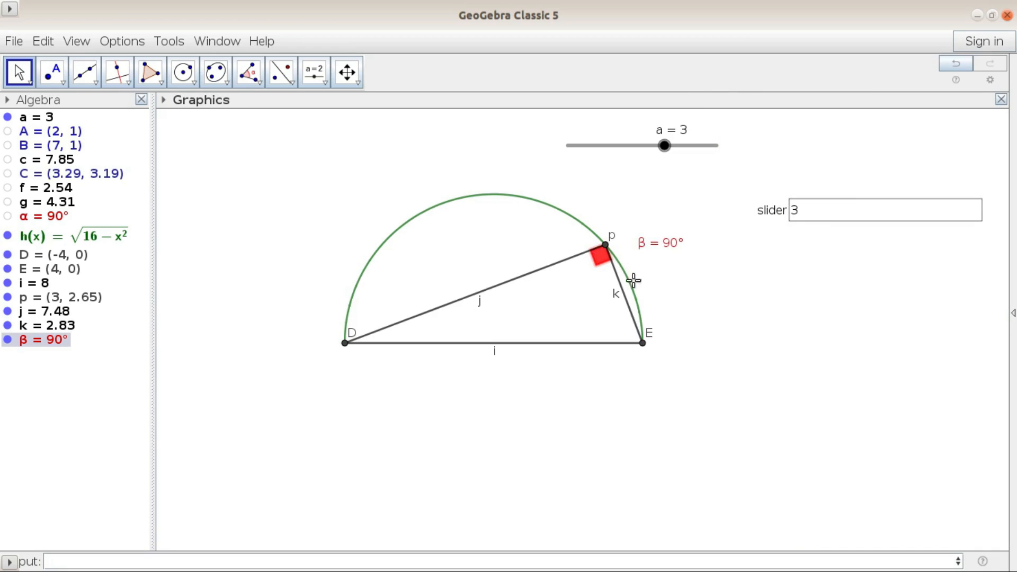
Step: Hide the labels of segment j from D to p and of the diameter i
right_click(480, 303)
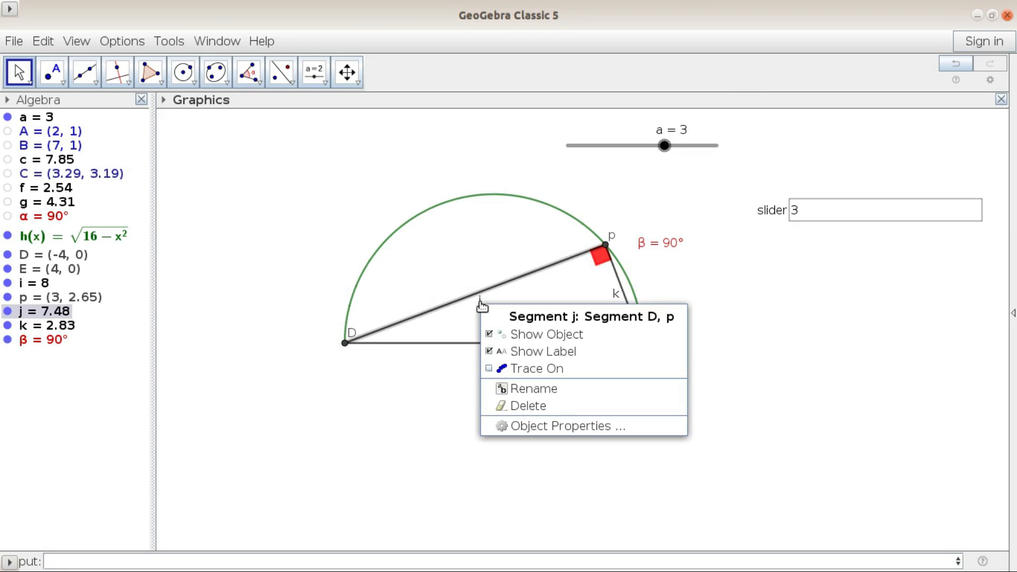
left_click(510, 350)
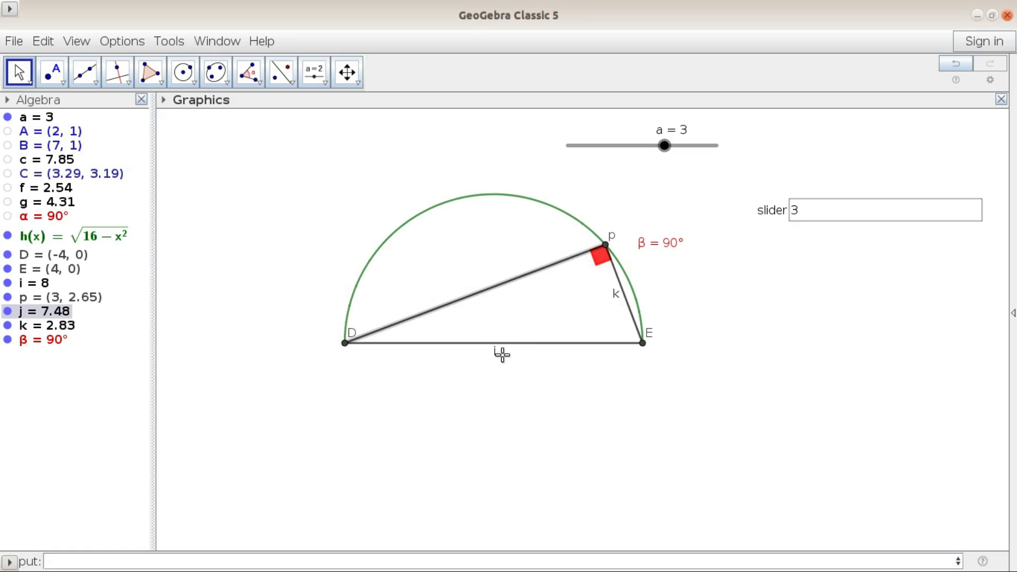
right_click(495, 350)
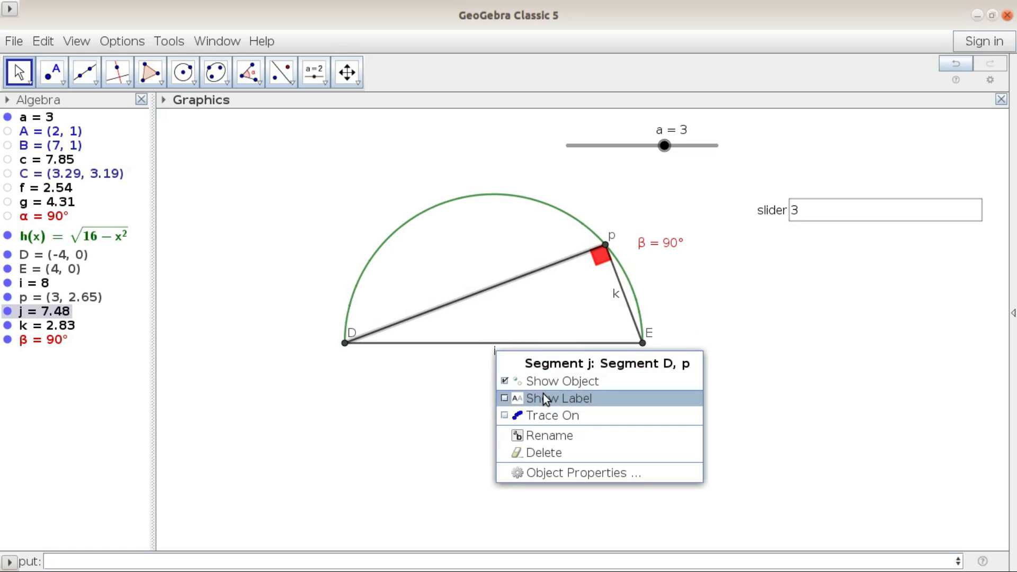
left_click(450, 372)
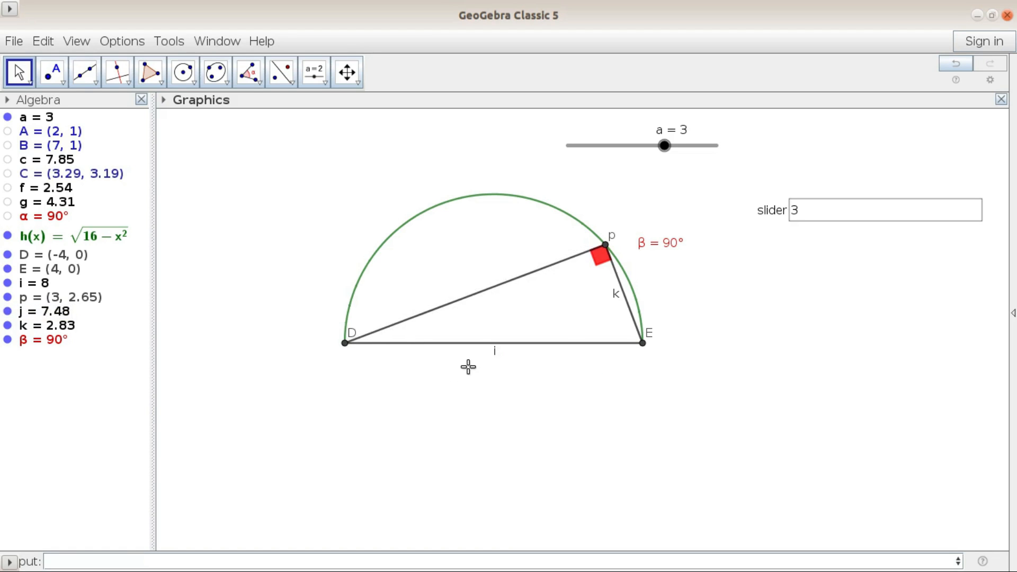
right_click(492, 352)
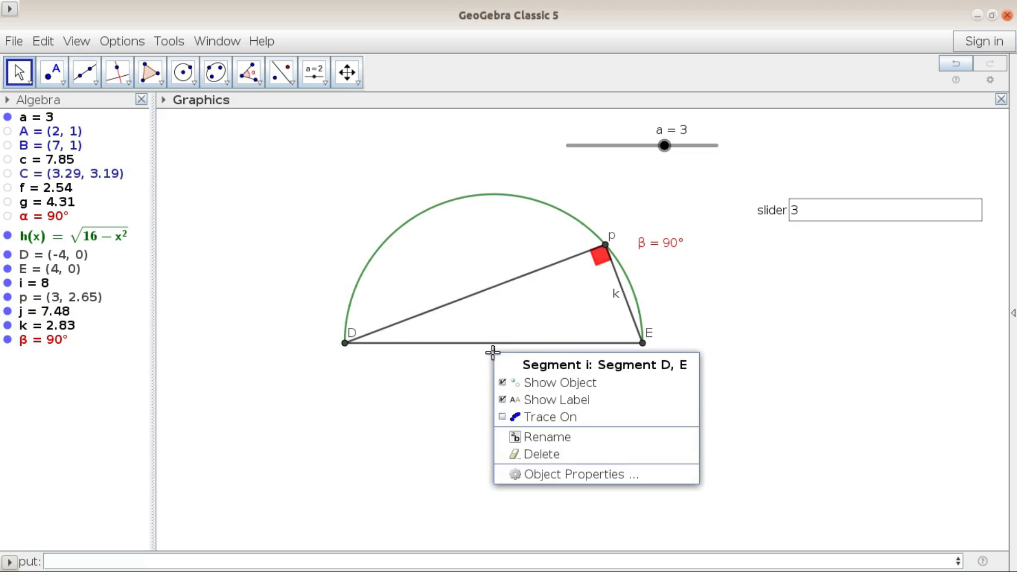
left_click(528, 399)
Step: Hide the labels of the diameter's endpoints D and E
right_click(352, 337)
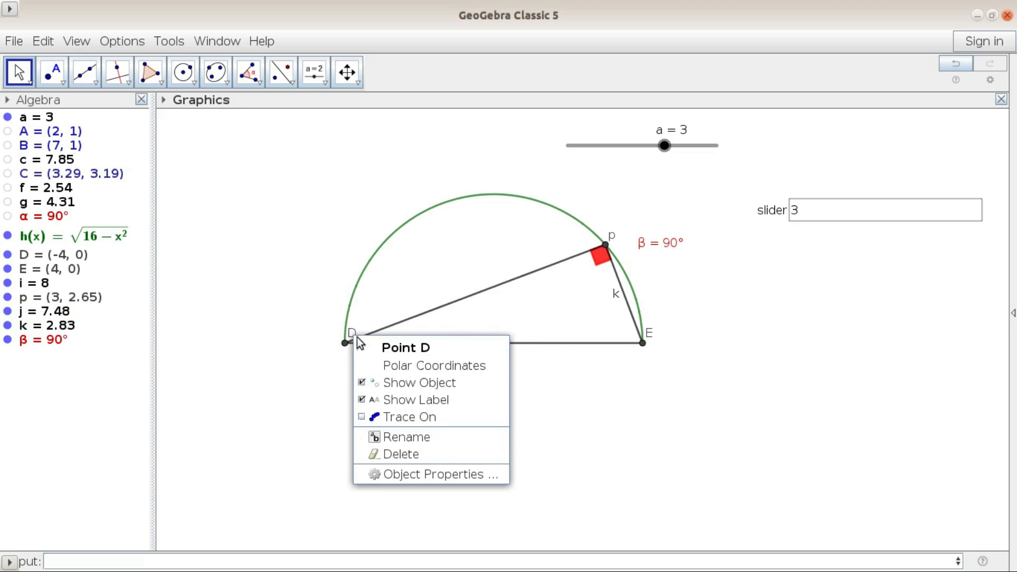
left_click(373, 399)
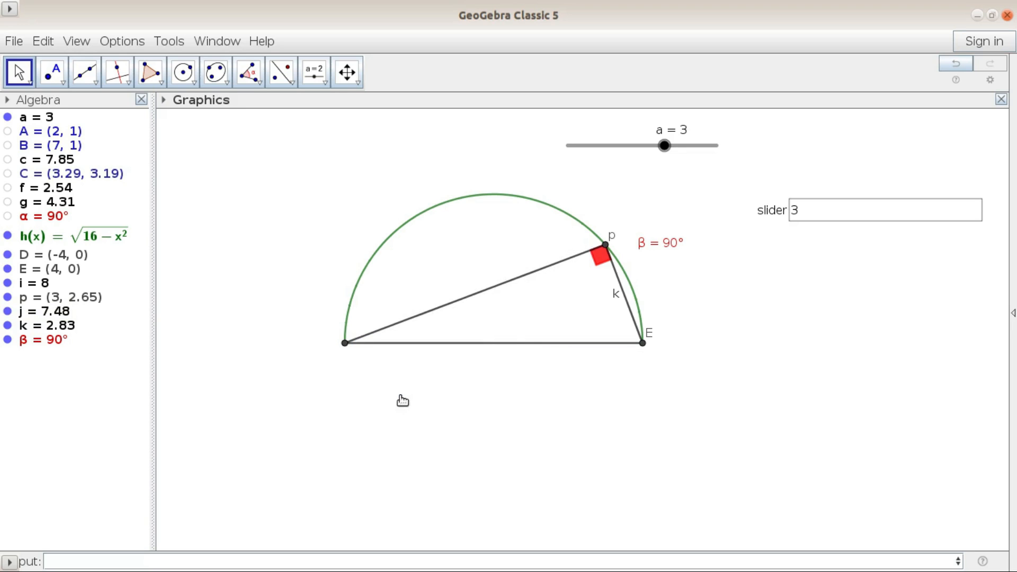
right_click(650, 341)
left_click(679, 397)
Step: Hide points D and E themselves and the label of segment k from p to E
right_click(346, 344)
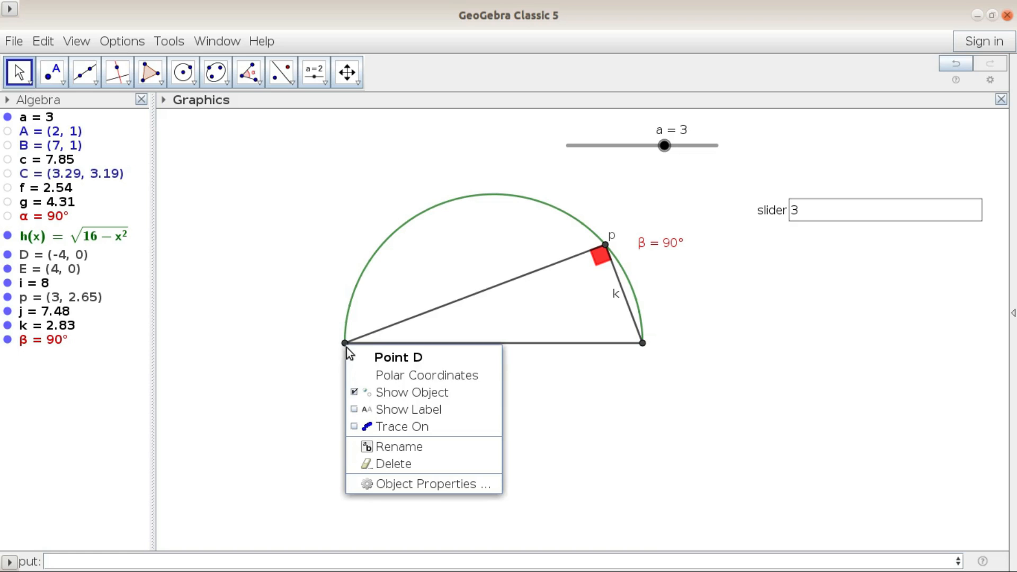
left_click(382, 392)
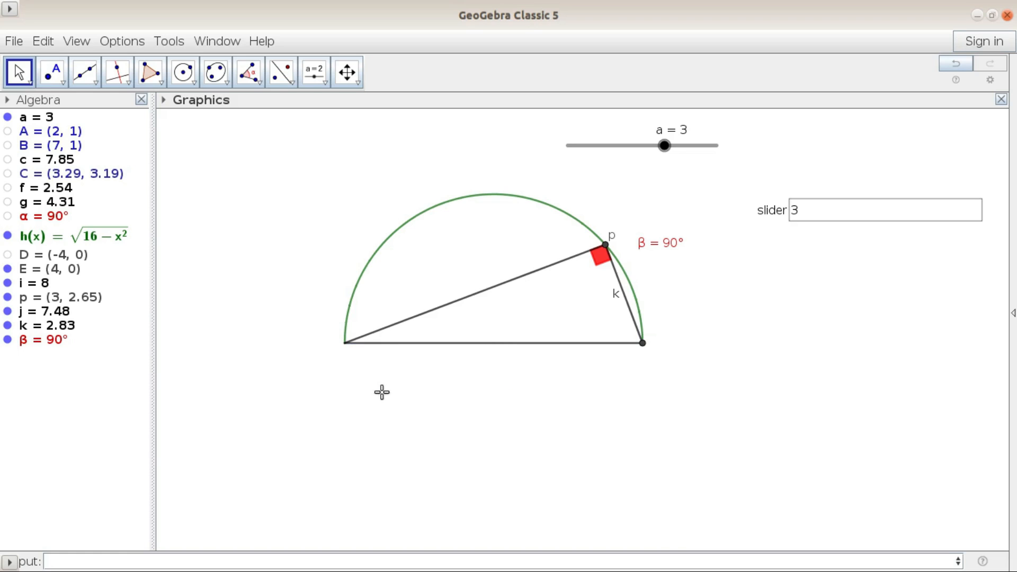
right_click(645, 345)
left_click(682, 391)
right_click(616, 301)
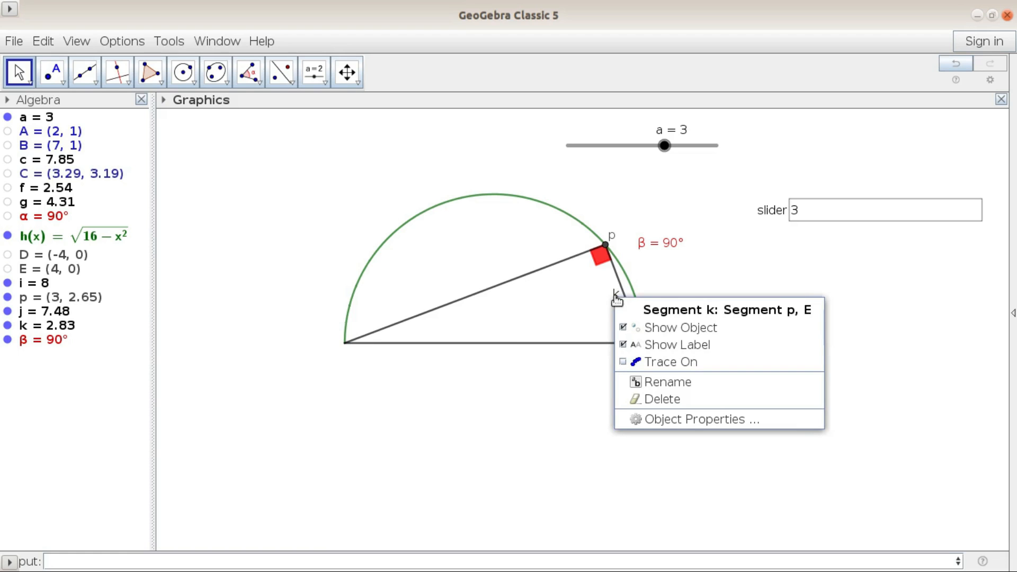
left_click(651, 345)
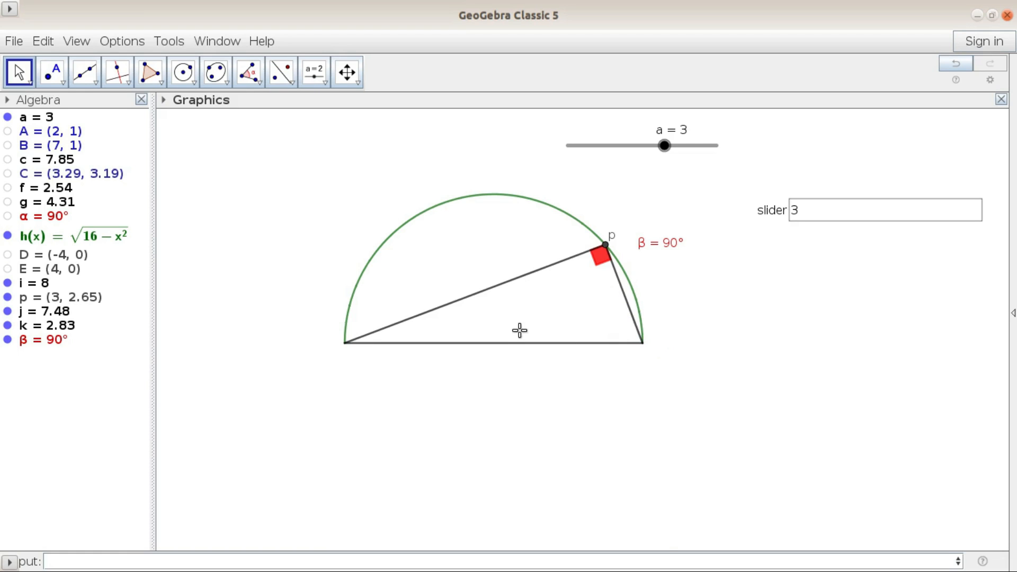
Step: Turn on tracing for the two segments that join p to the ends of the diameter
right_click(457, 304)
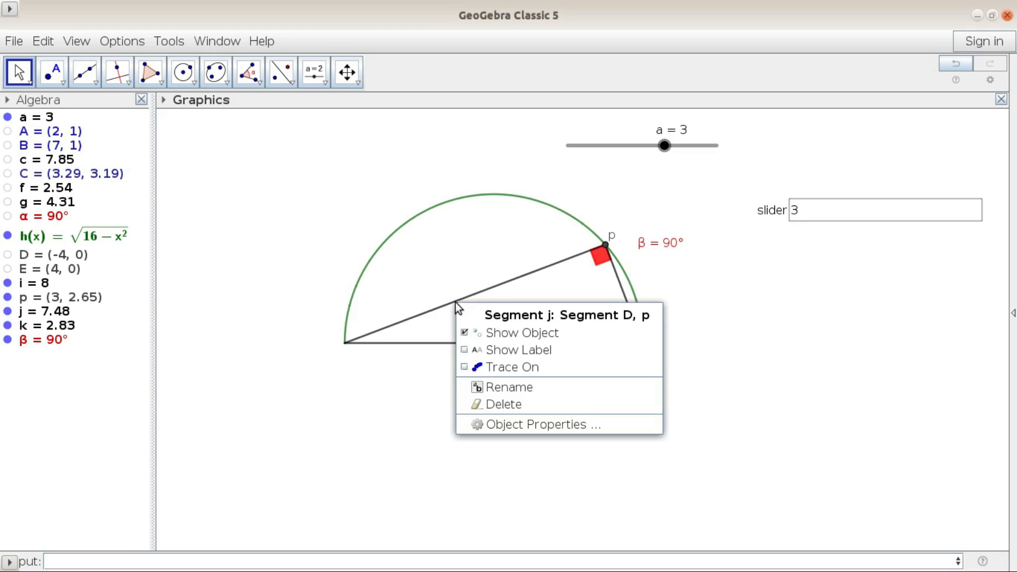
left_click(502, 366)
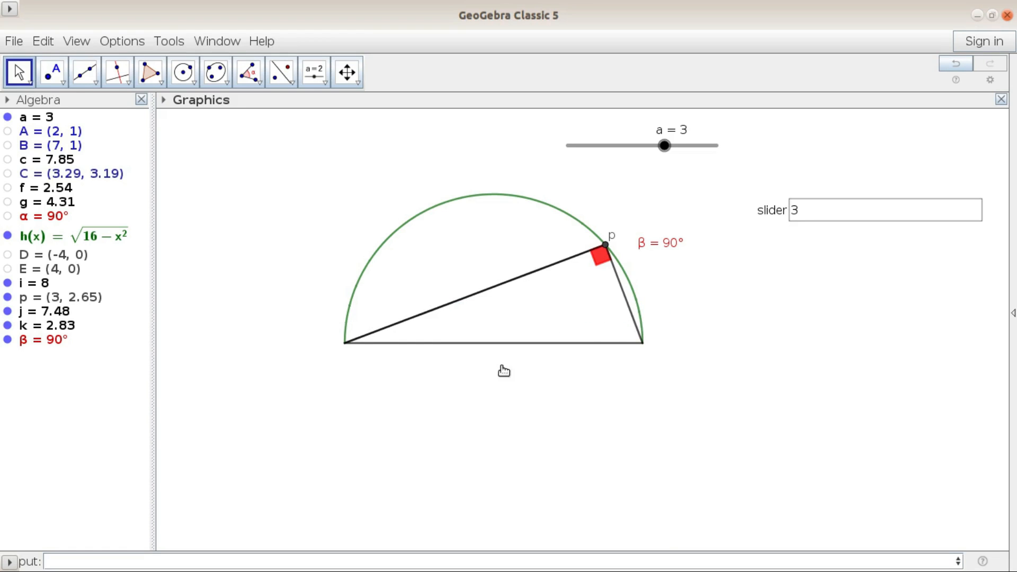
right_click(628, 303)
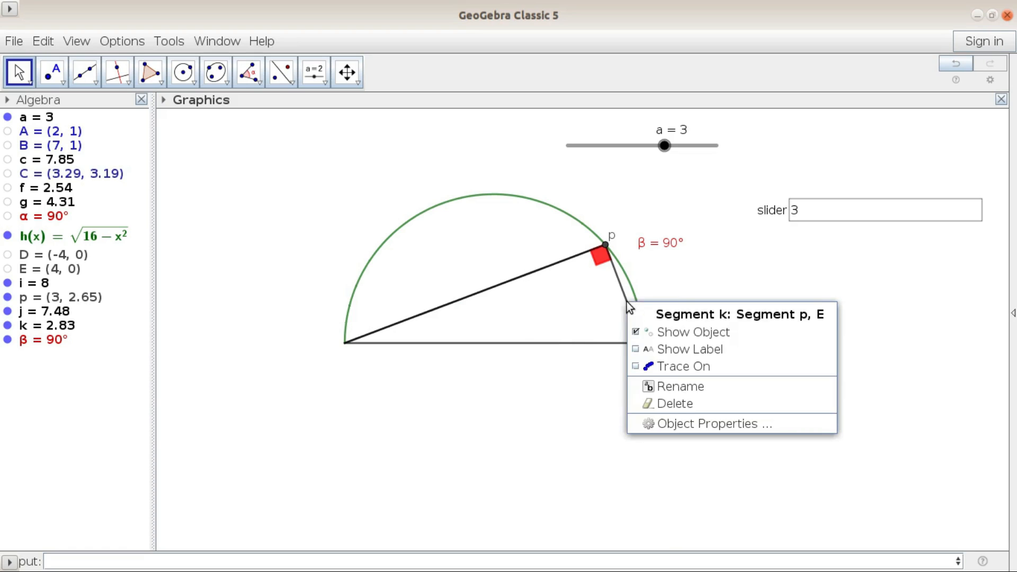
left_click(682, 365)
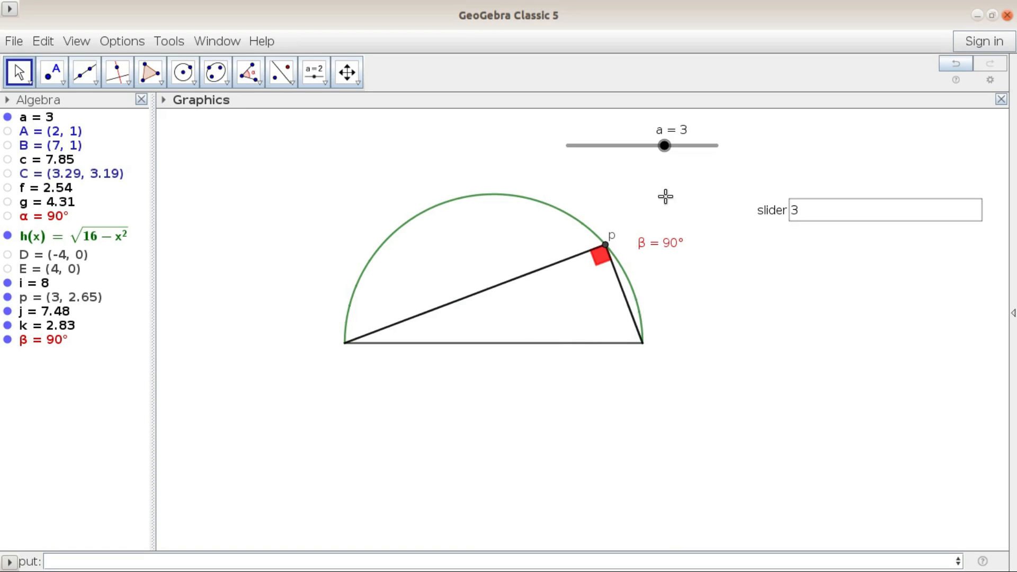
Step: Animate slider a so p moves along the semicircle and the segments leave traces, and pause the animation
right_click(667, 147)
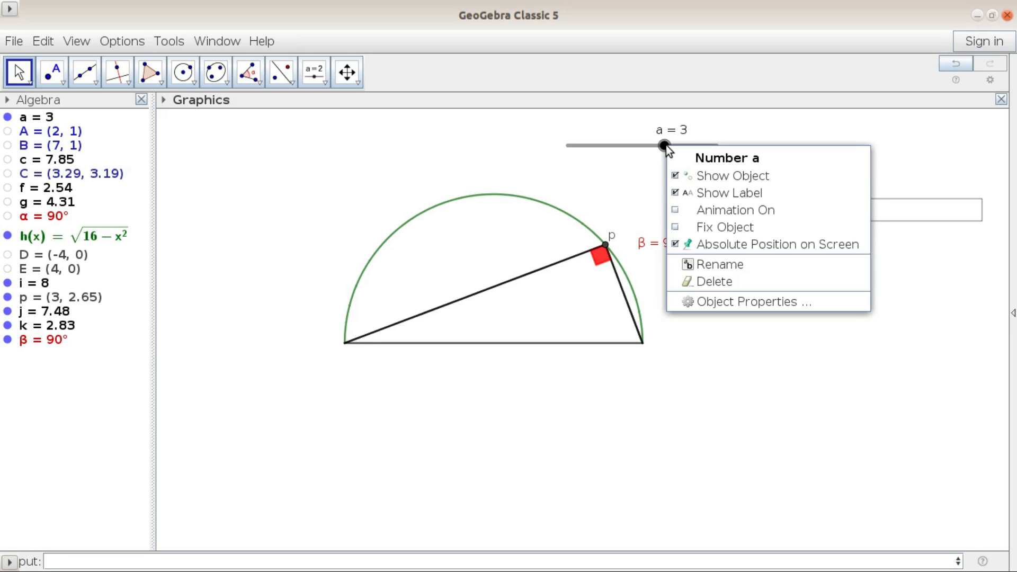
left_click(708, 212)
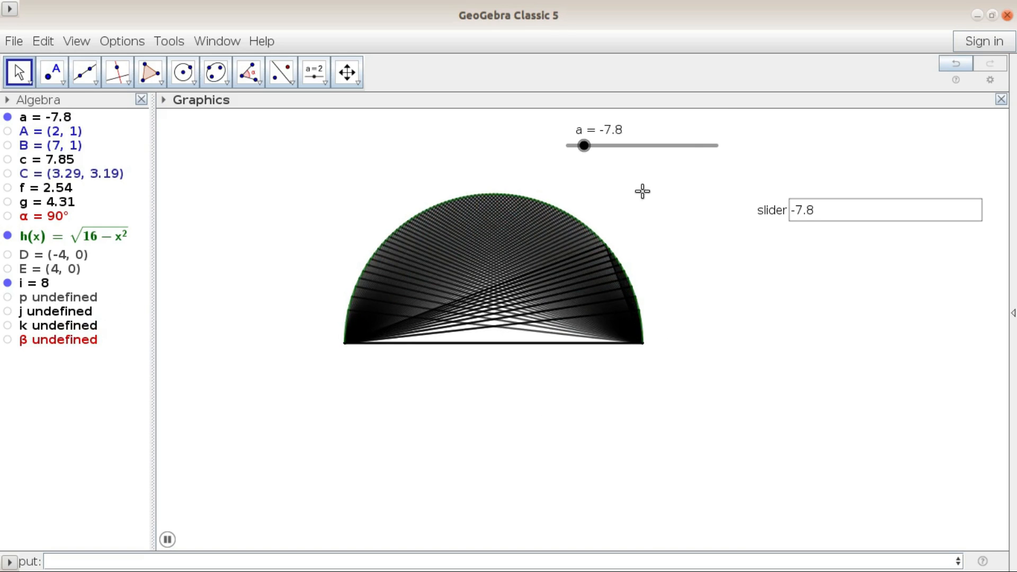
left_click(167, 539)
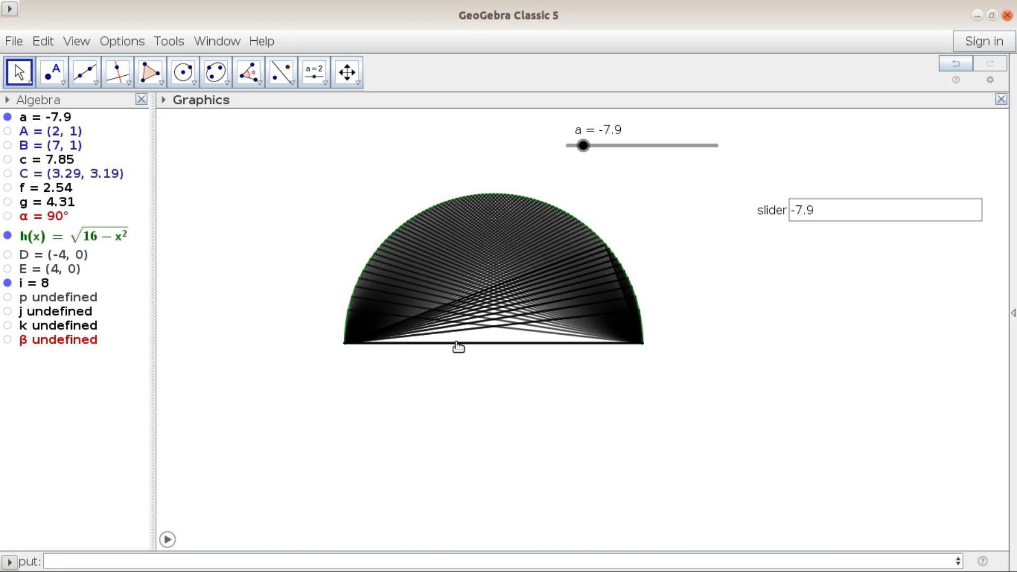
Step: Clear the segment traces and set slider a to 3 through the linked input box
key("ctrl+f")
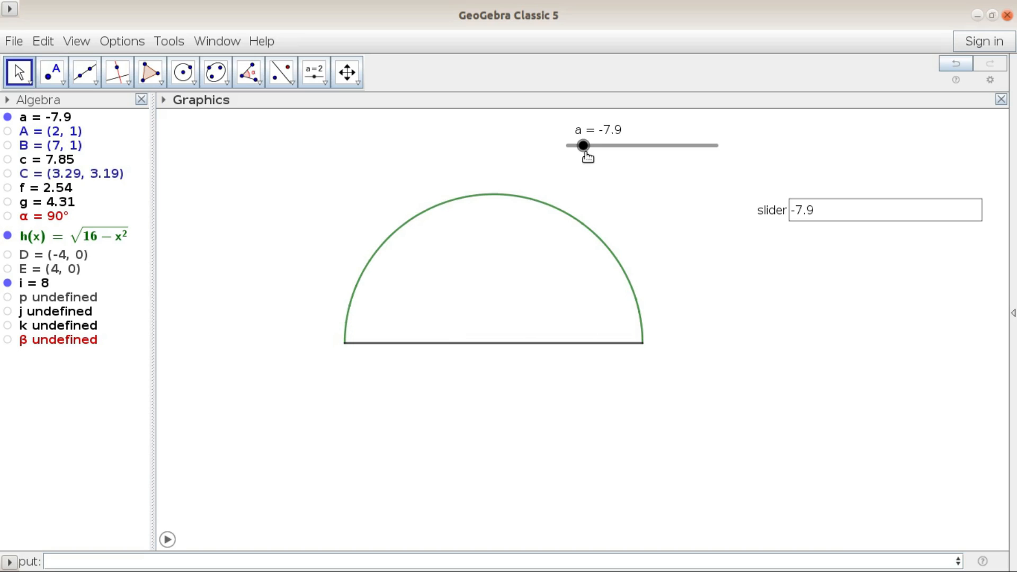
left_click(823, 212)
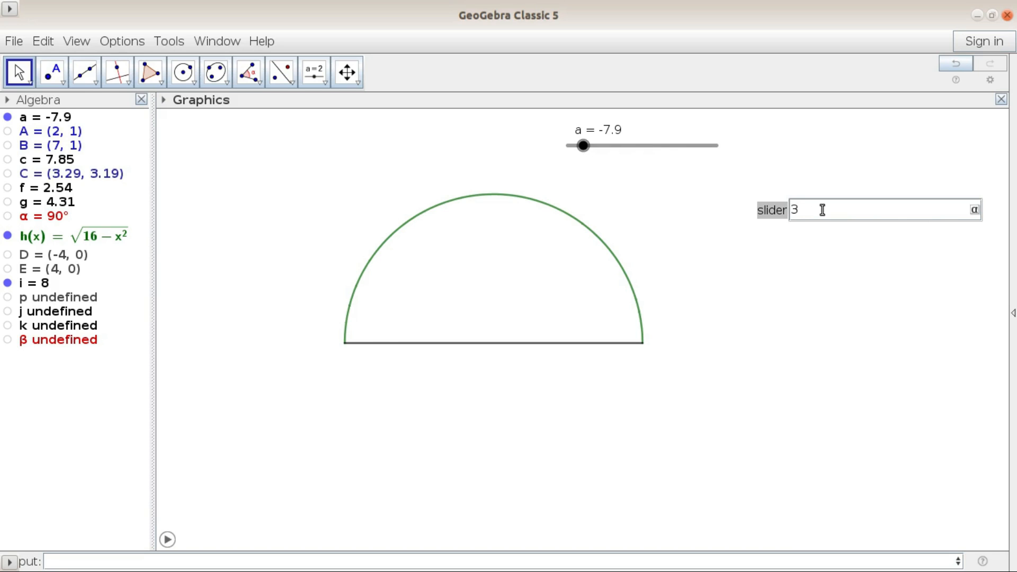
key("Return")
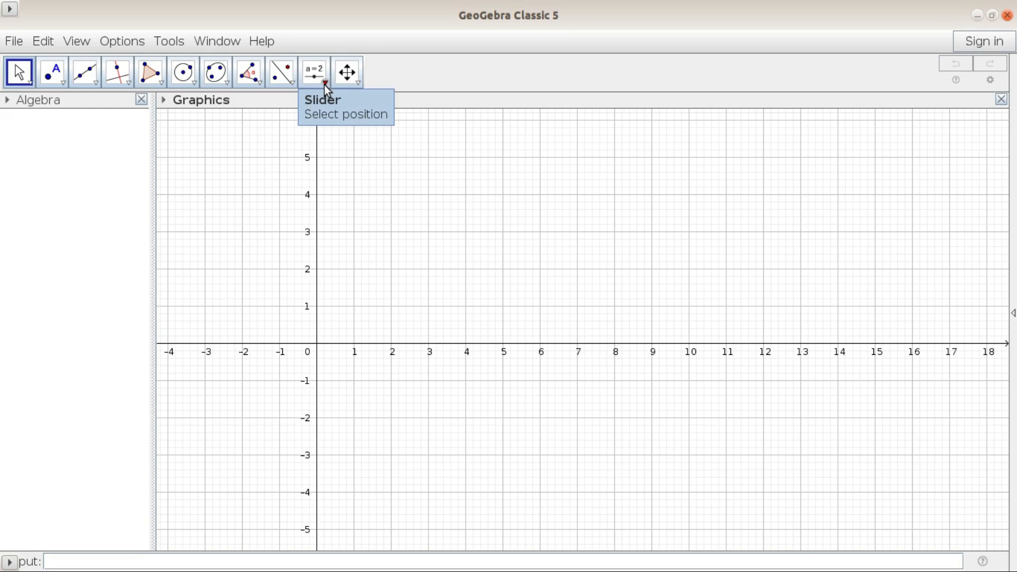
Step: Create an integer slider named n in the upper part of the graphics view, keeping the default interval
left_click(325, 81)
mouse_move(341, 85)
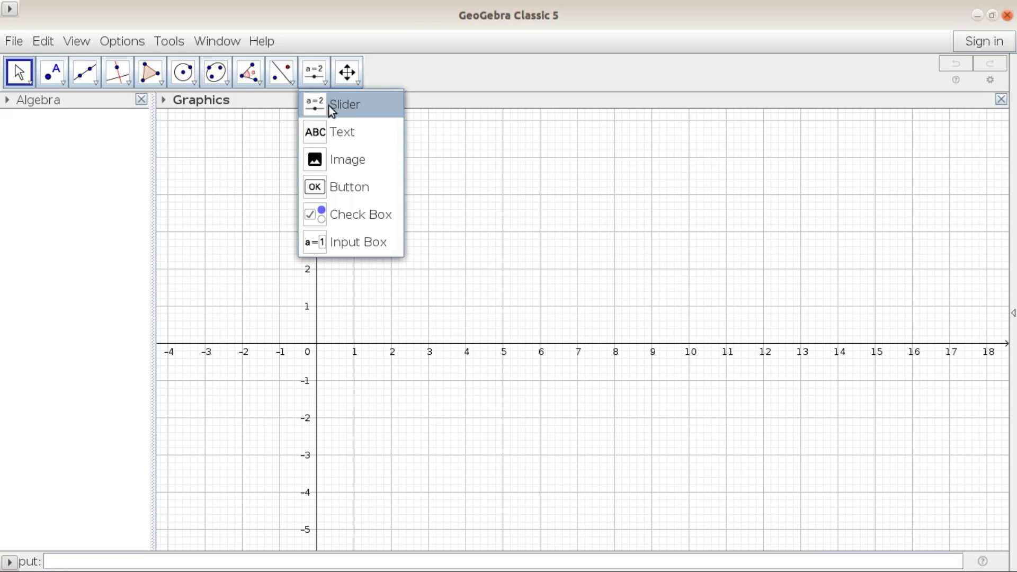
left_click(328, 105)
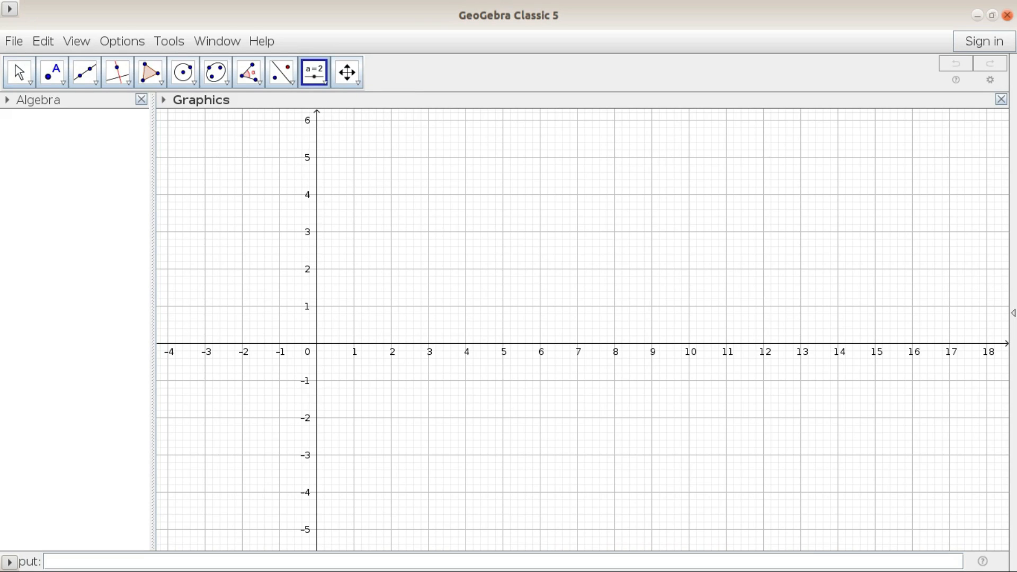
left_click(656, 154)
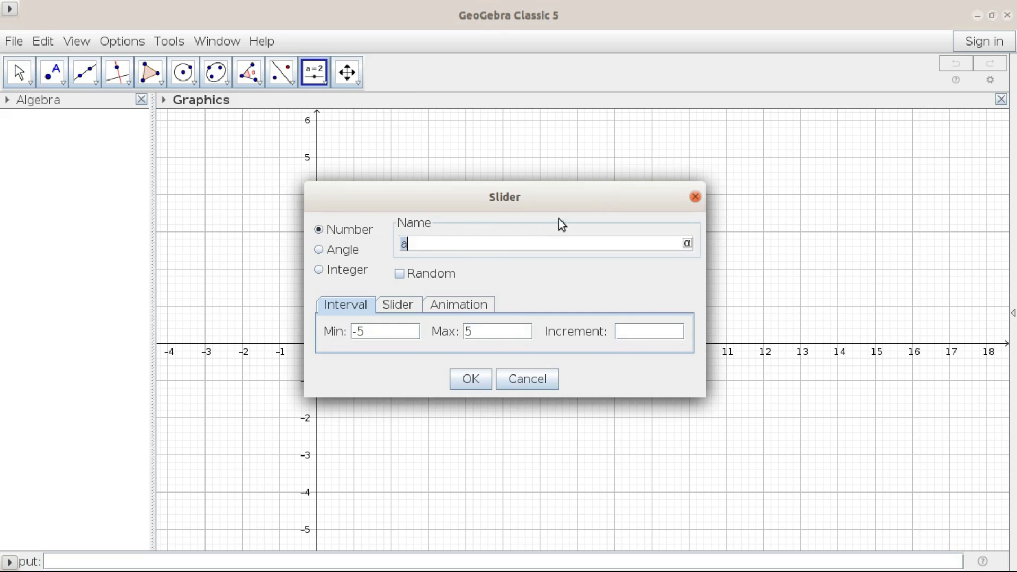
left_click(320, 270)
left_click(475, 380)
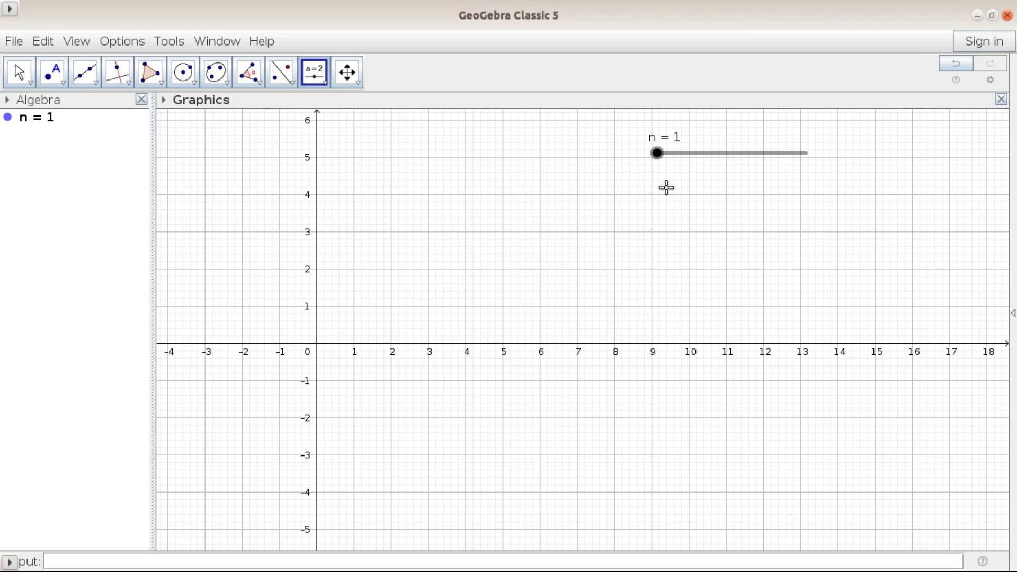
Step: Plot the function x^n and move slider n to 9
left_click(65, 560)
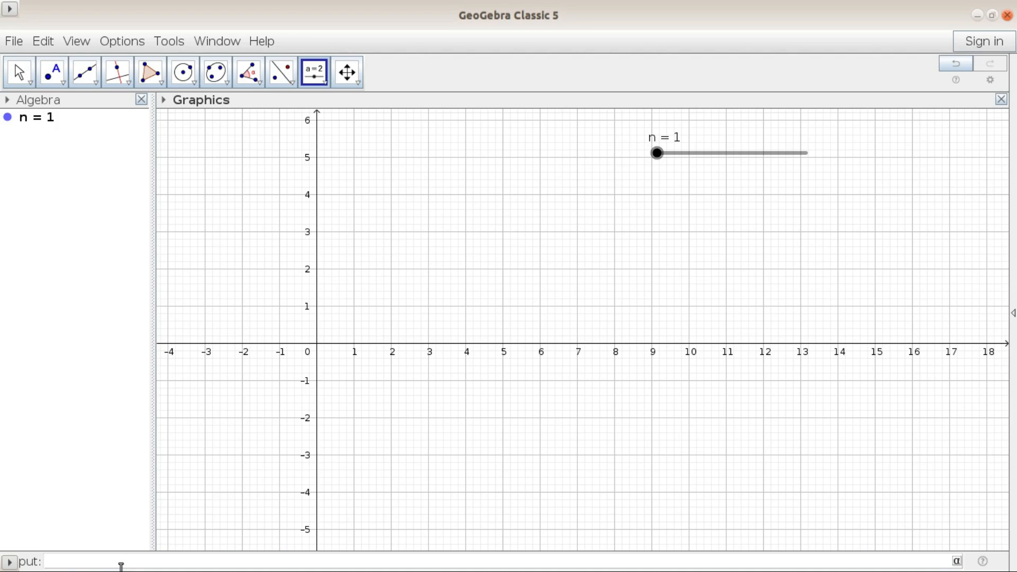
type("x^n")
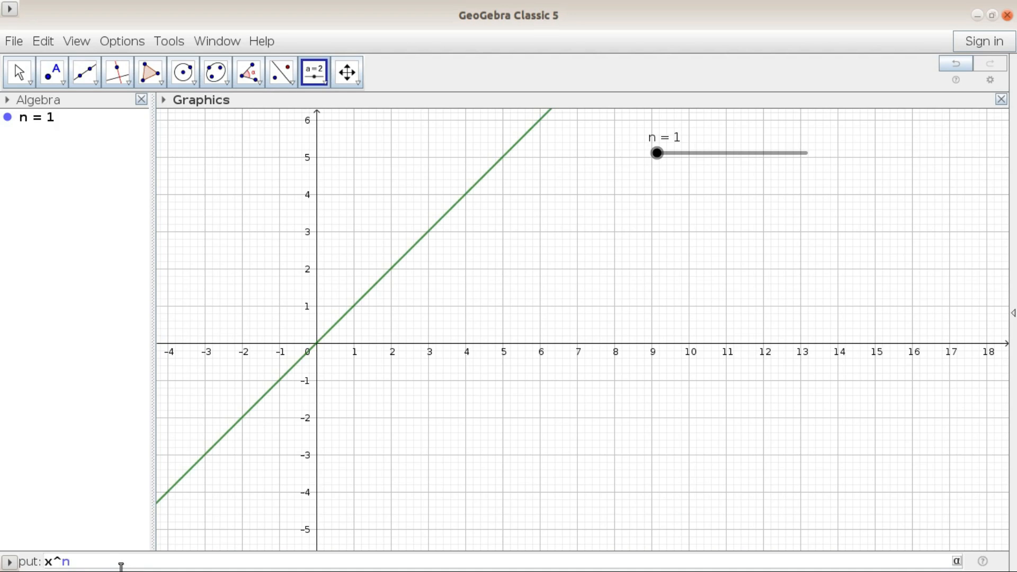
key("Return")
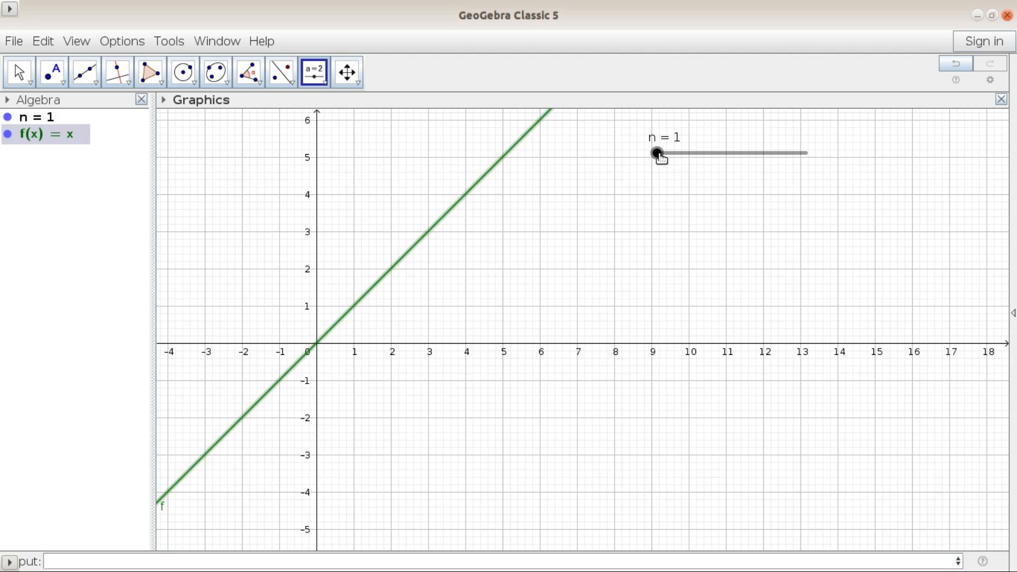
left_click_drag(660, 155, 699, 158)
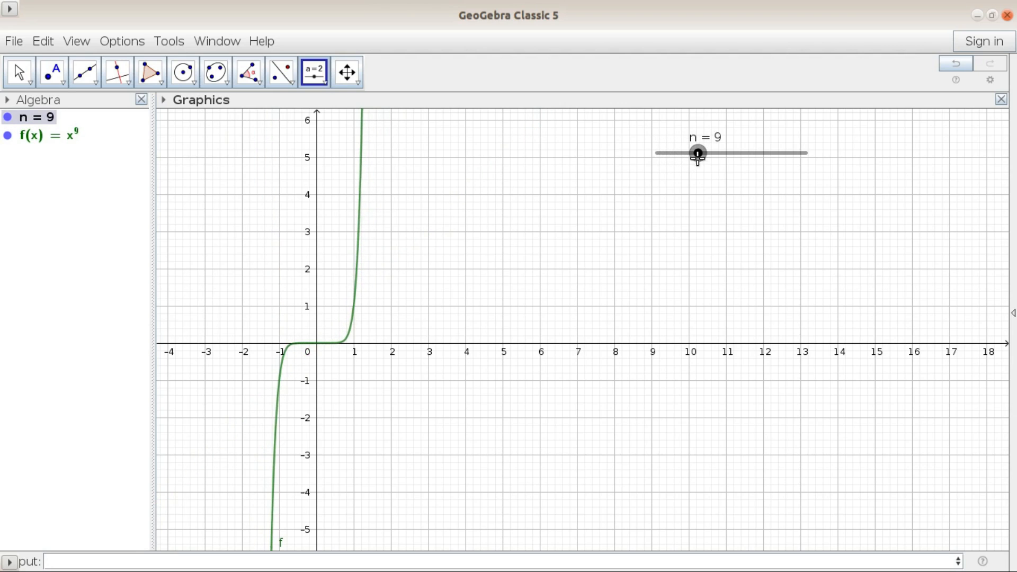
Step: Insert an input box captioned n below the slider and link it to the number n
left_click(325, 83)
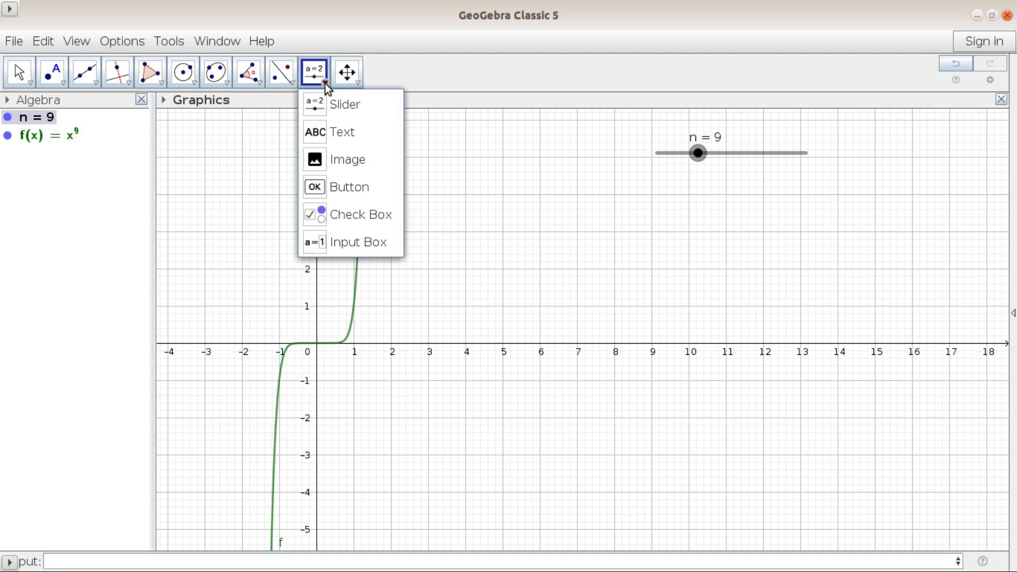
left_click(377, 241)
left_click(688, 200)
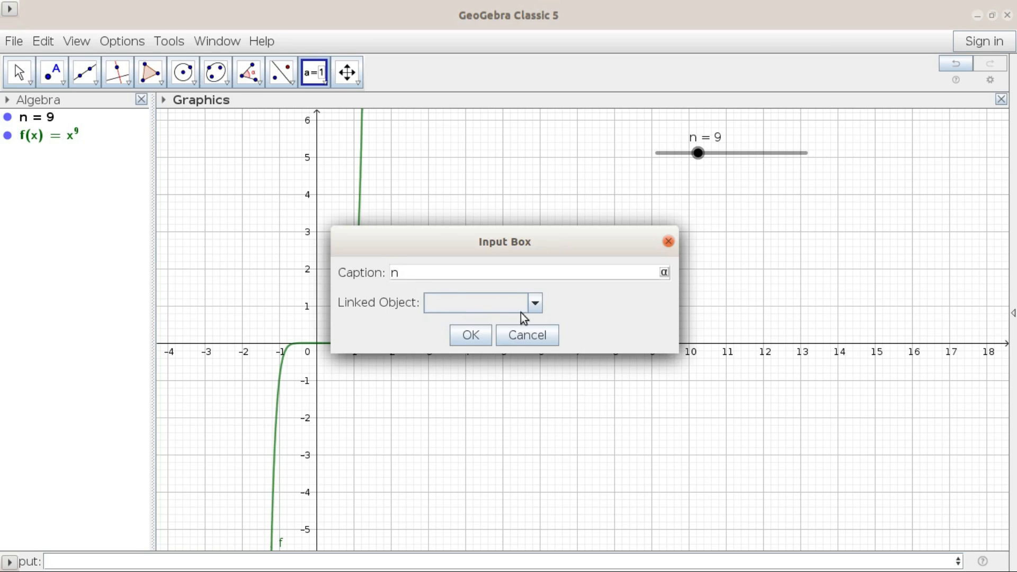
left_click(537, 304)
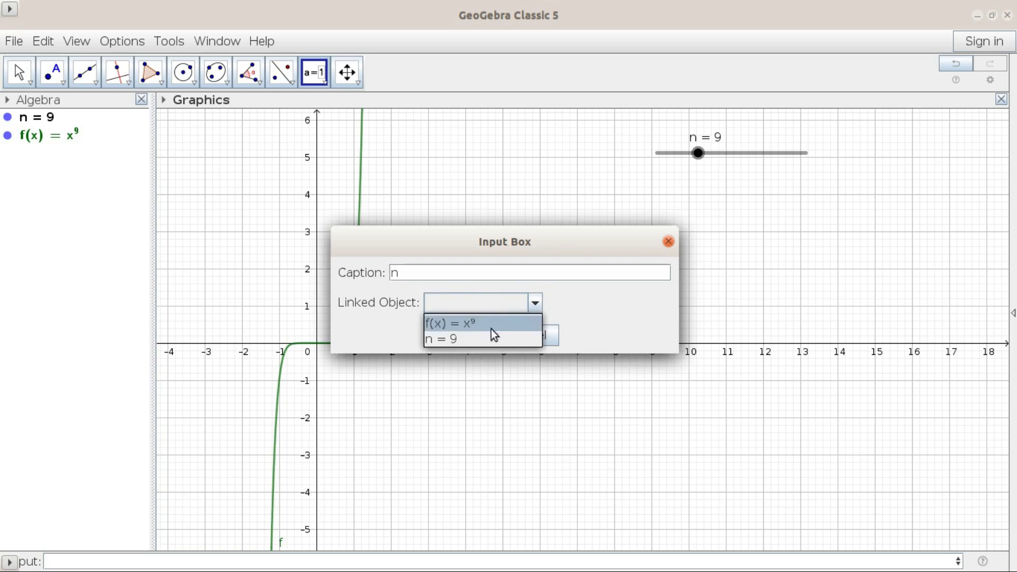
left_click(458, 339)
left_click(459, 337)
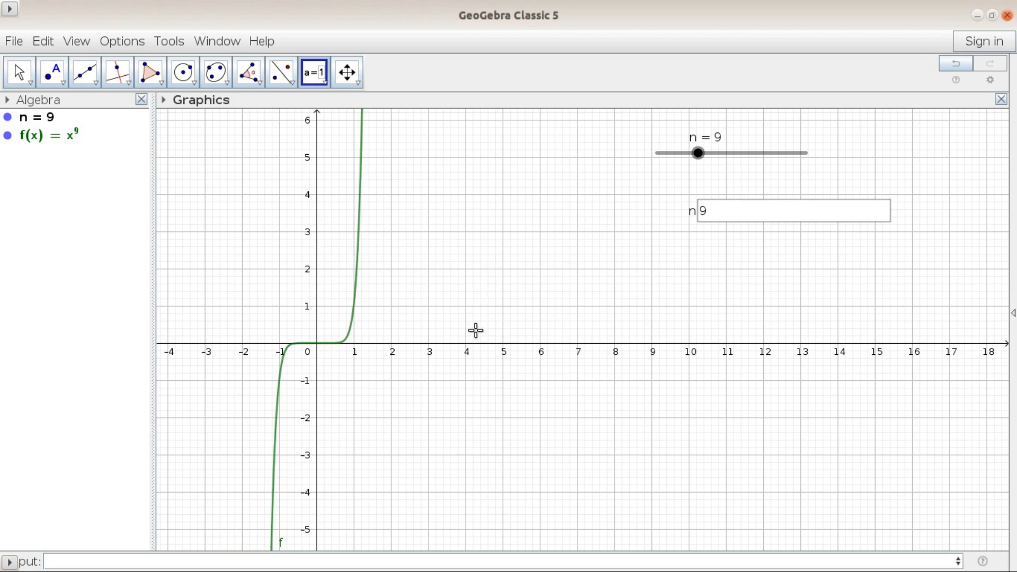
Step: Set n to 1 and after that to 2 through the linked input box
left_click(717, 212)
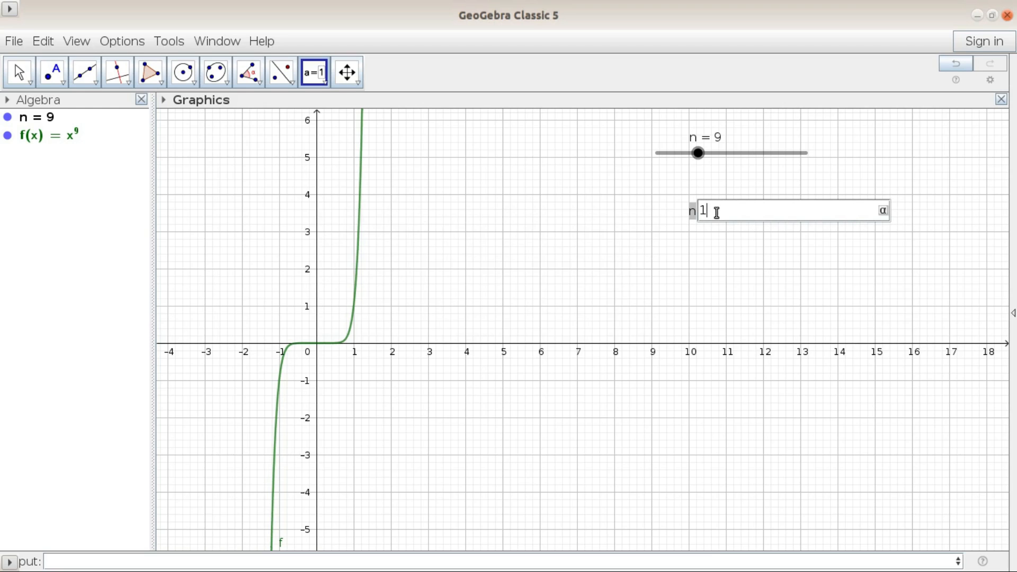
key("Return")
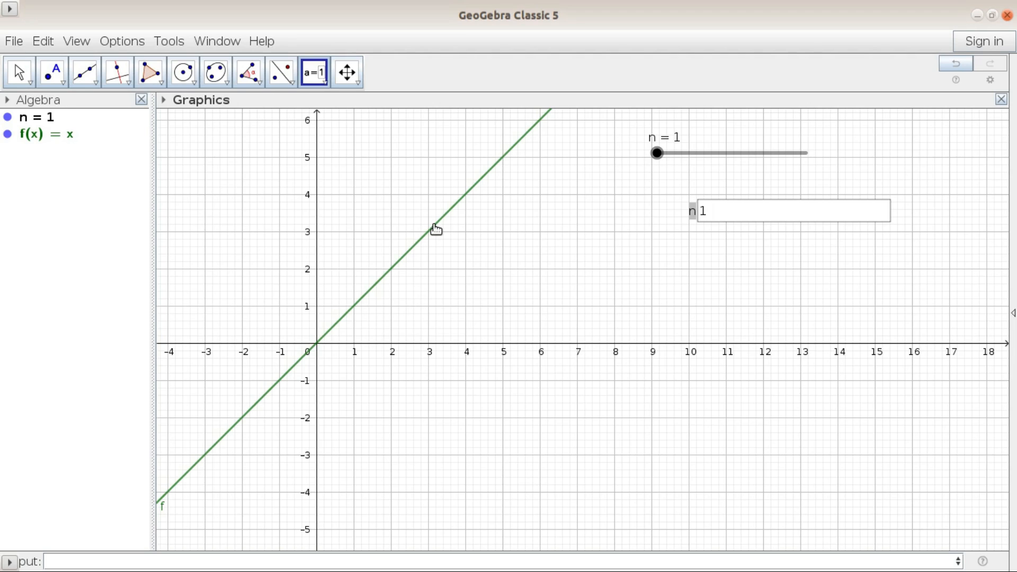
left_click(716, 213)
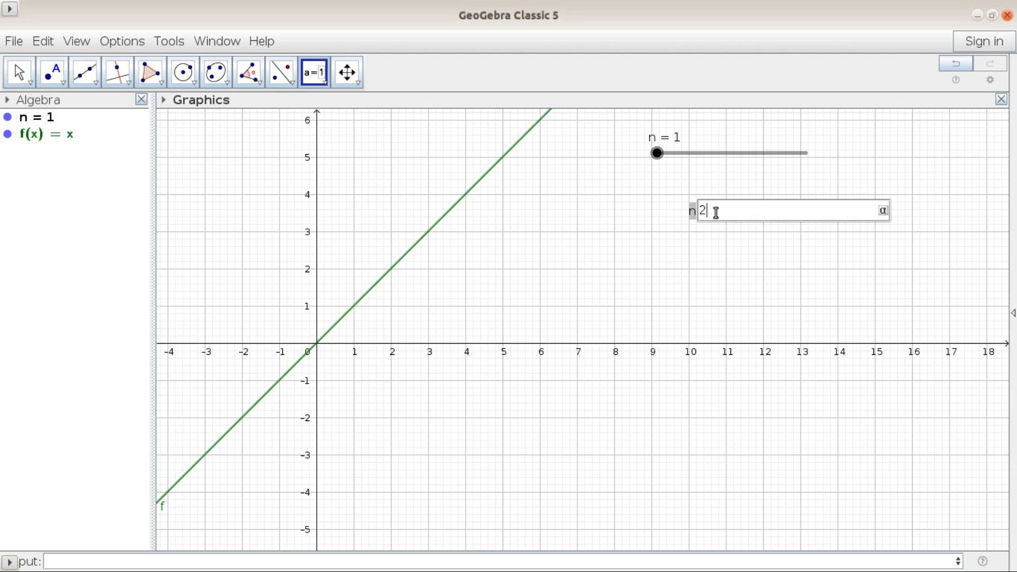
type("2")
key("Return")
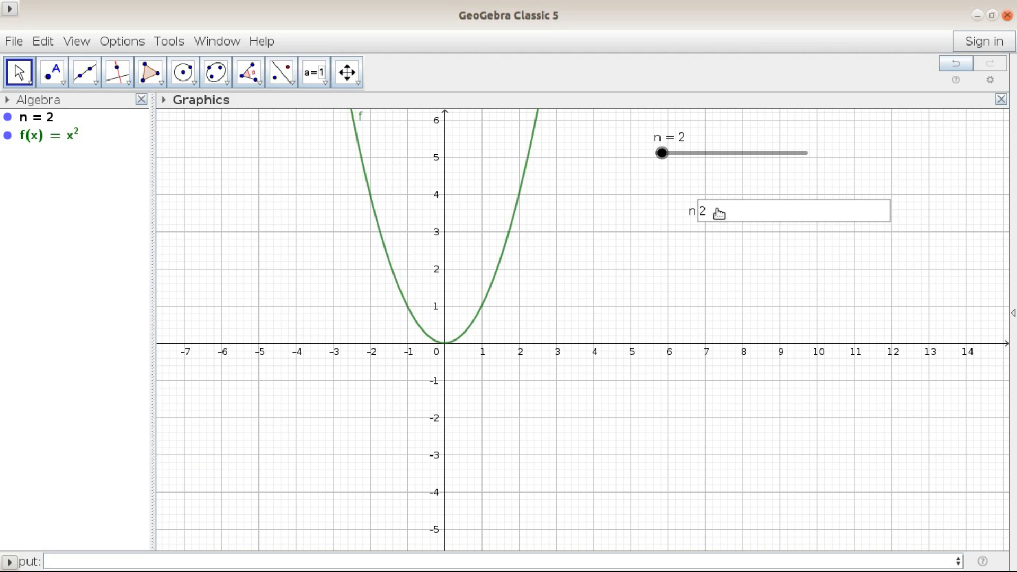
Step: Set n successively to the even values 4, 6 and 8 through the linked input box
left_click(716, 211)
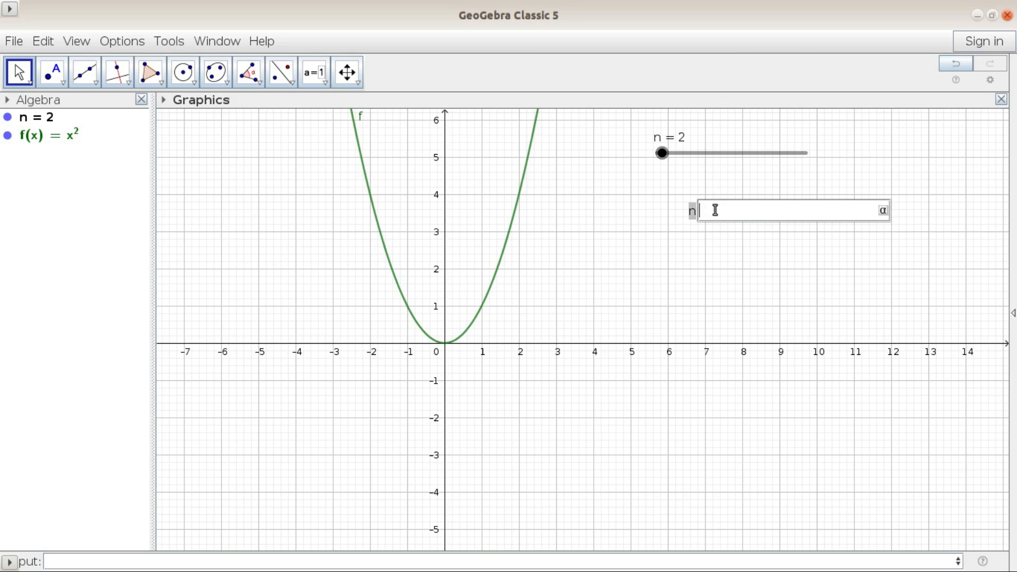
key("Return")
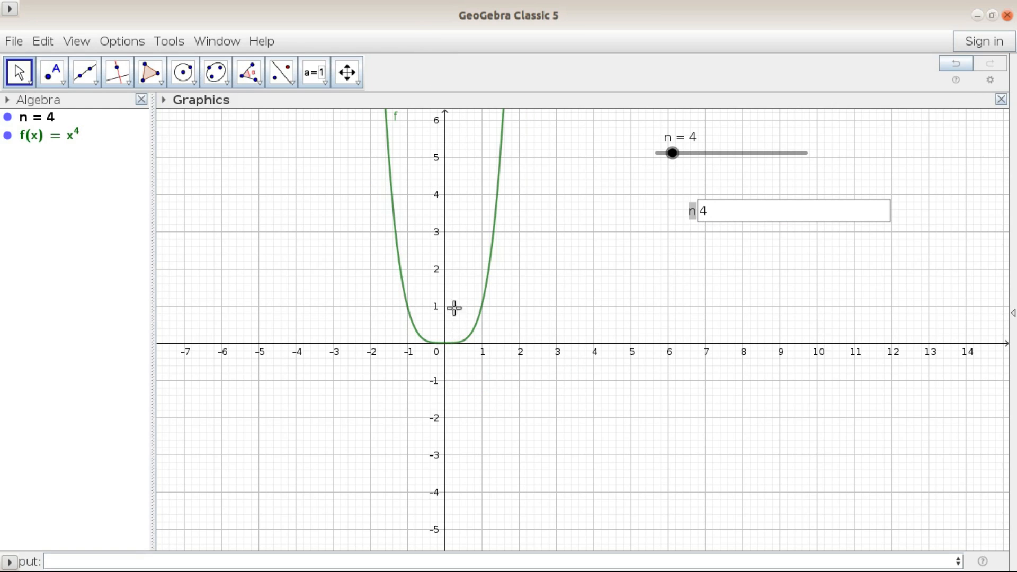
left_click(722, 213)
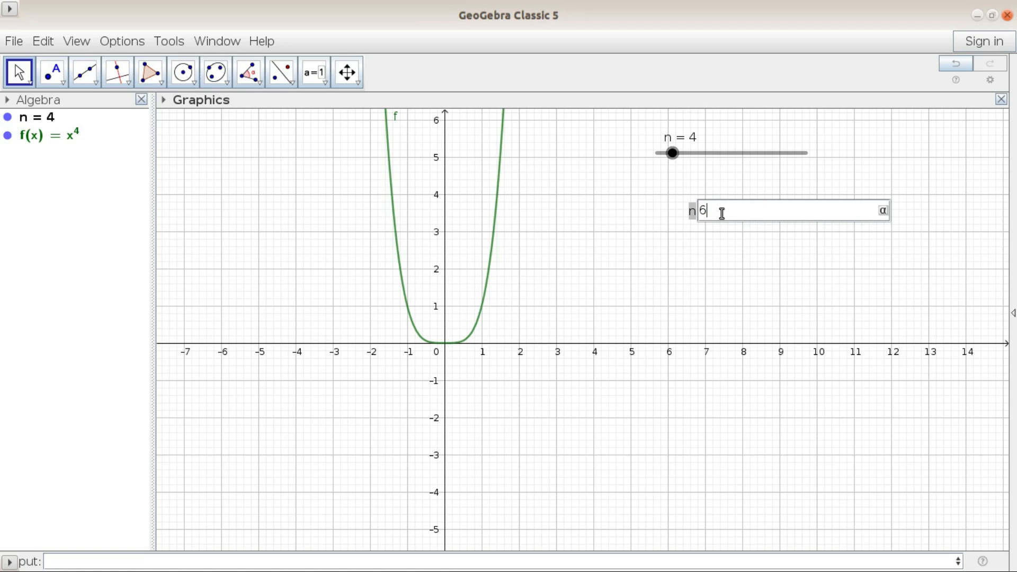
key("Return")
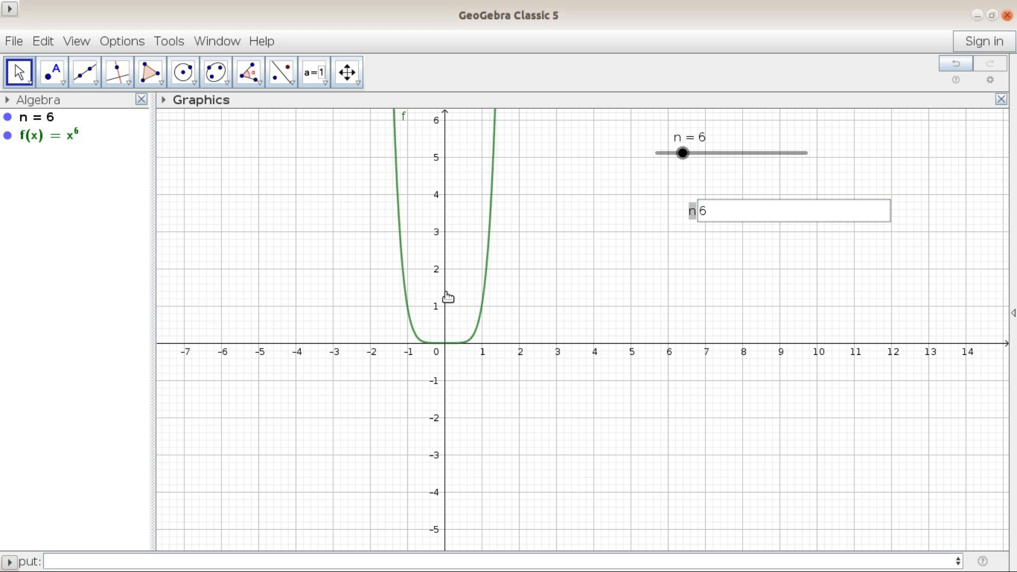
left_click(719, 211)
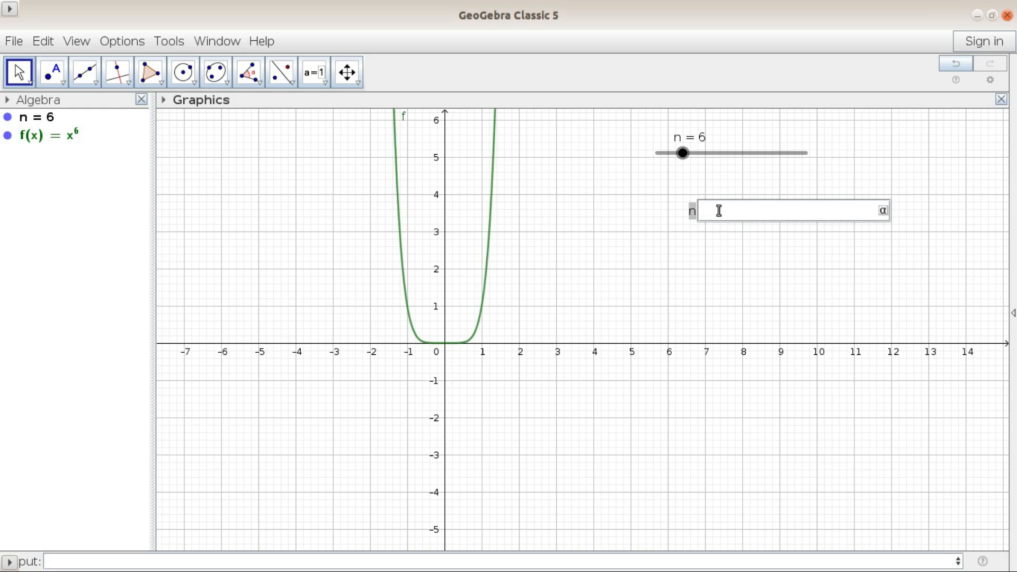
type("8")
key("Return")
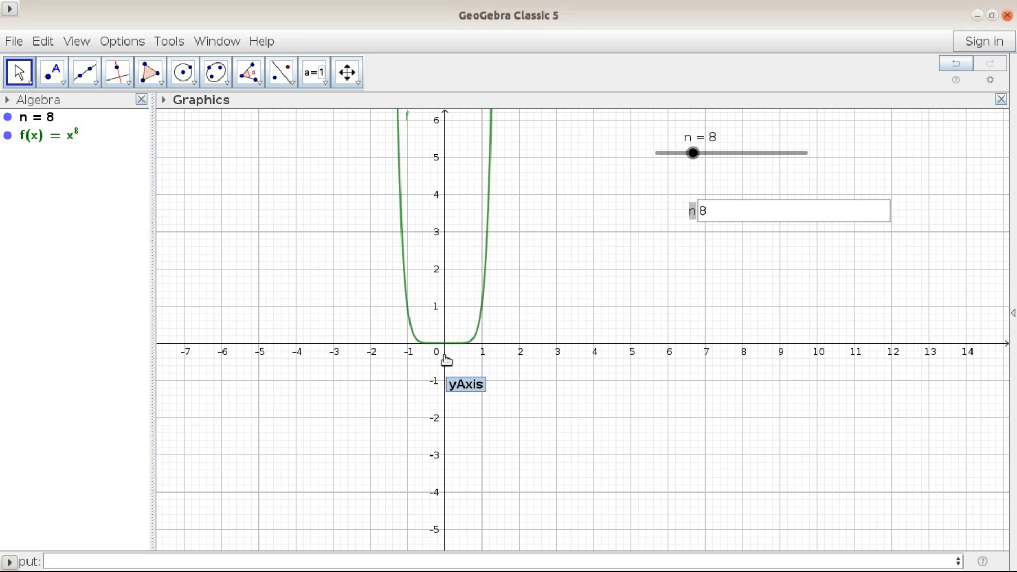
Step: Set n back to 1 through the linked input box
left_click(714, 211)
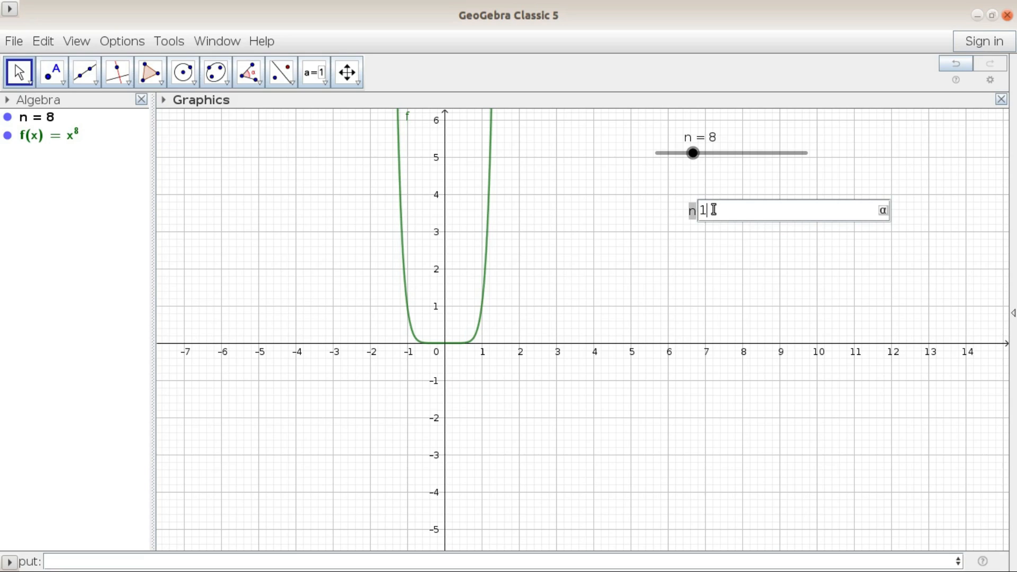
type("1")
key("Return")
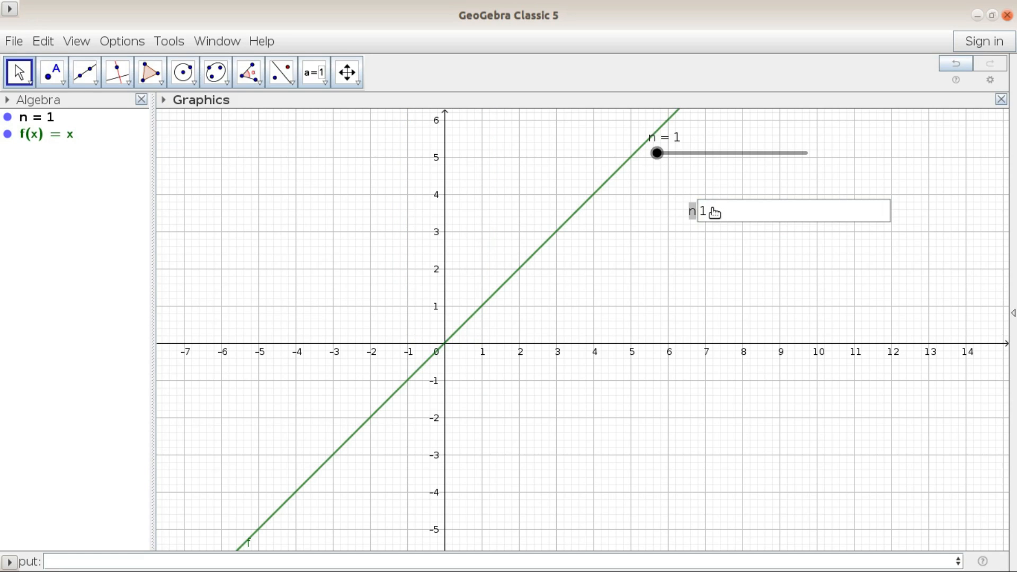
Step: Delete the n input box and undo the deletion
key("Delete")
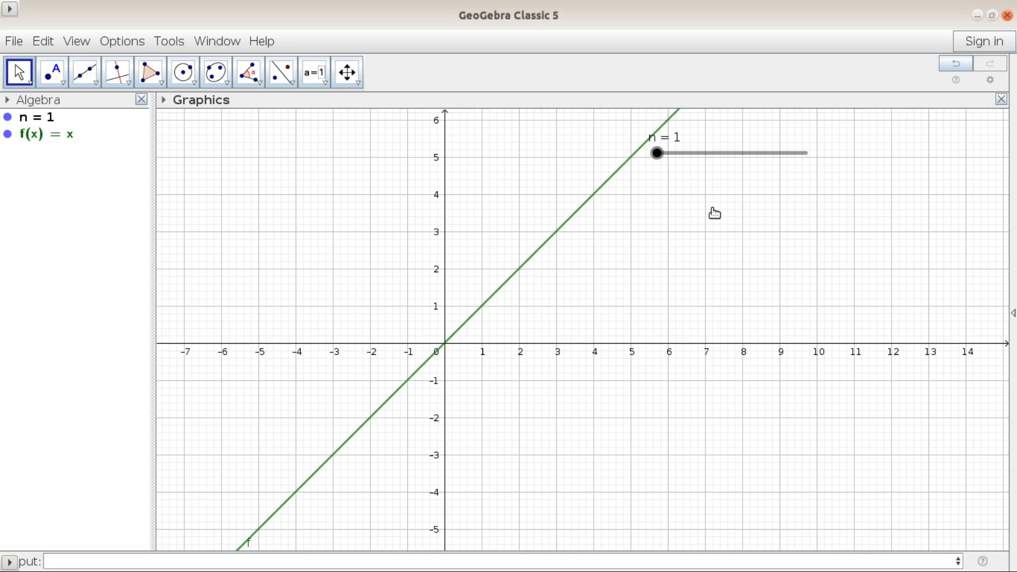
key("ctrl+z")
key("ctrl+z")
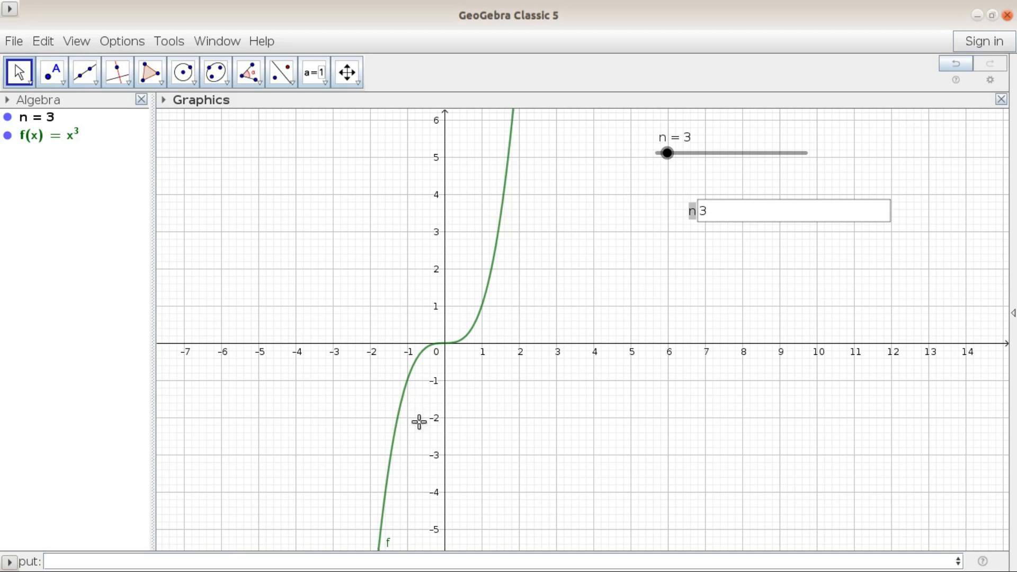
Step: Set n to the odd values 5 and 7 in turn through the linked input box
left_click(717, 215)
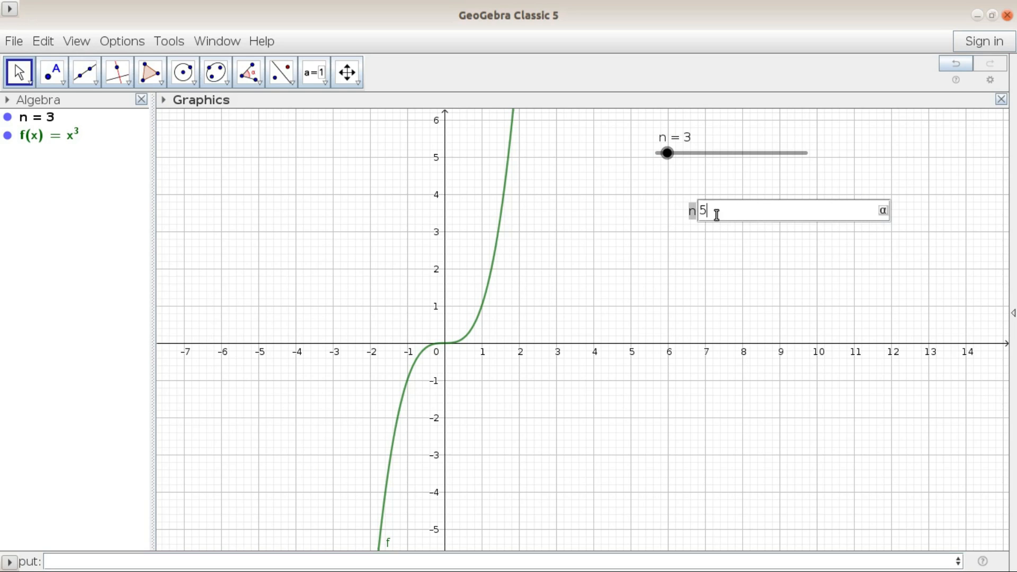
type("5")
key("Return")
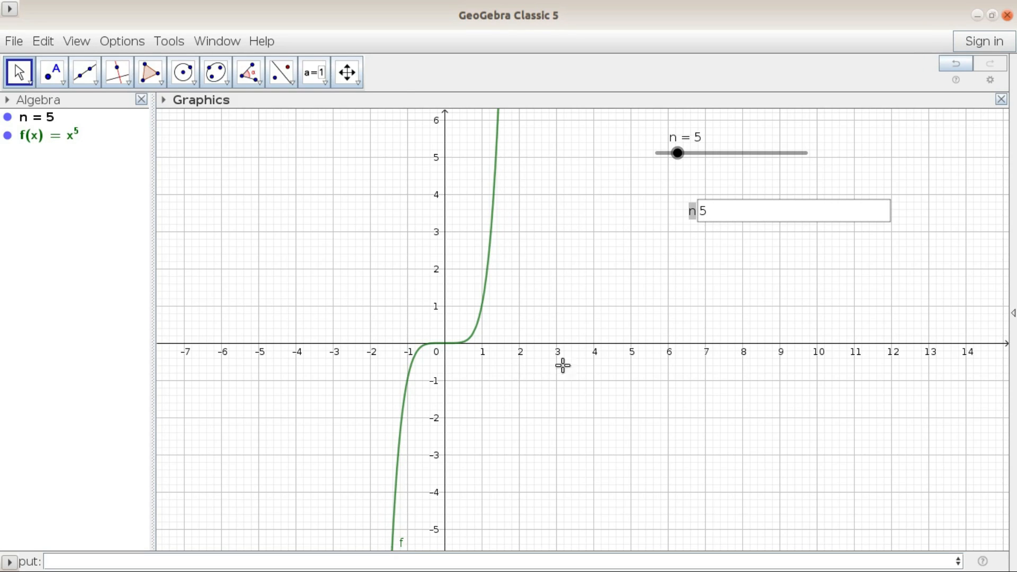
left_click(719, 211)
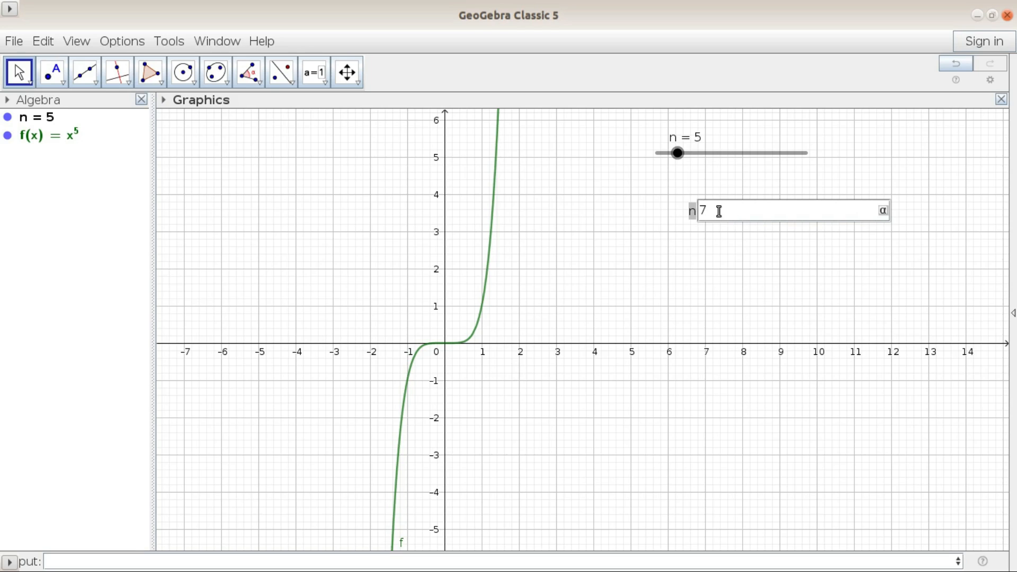
key("Return")
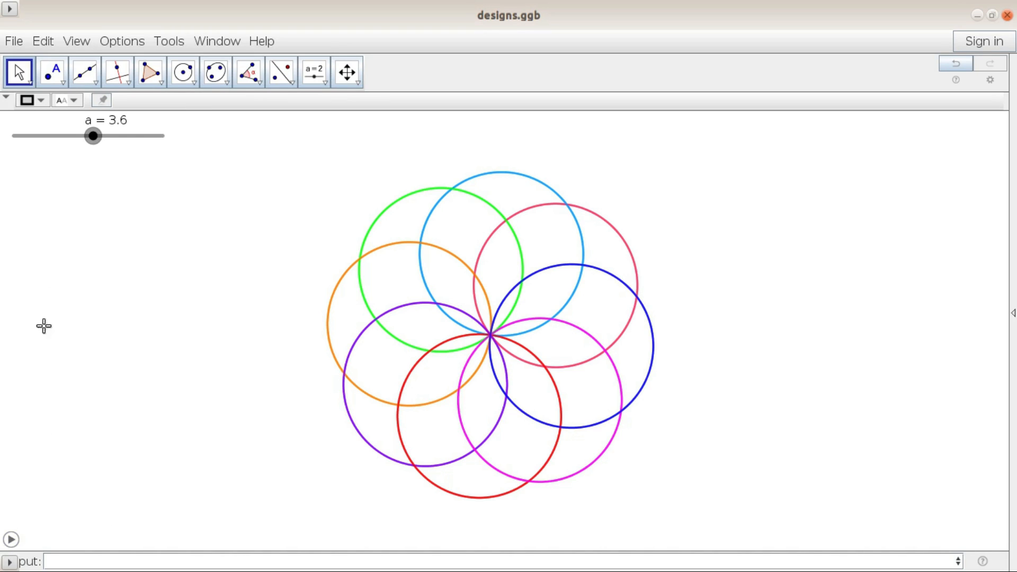
Step: Animate slider a in designs.ggb so the coloured circles leave traces, and pause the animation
left_click(11, 540)
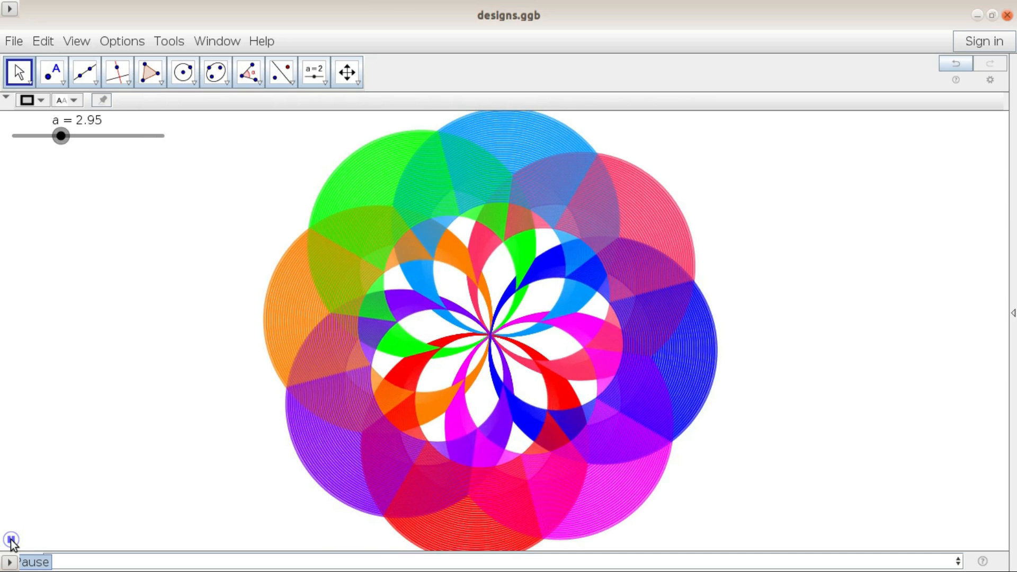
left_click(11, 540)
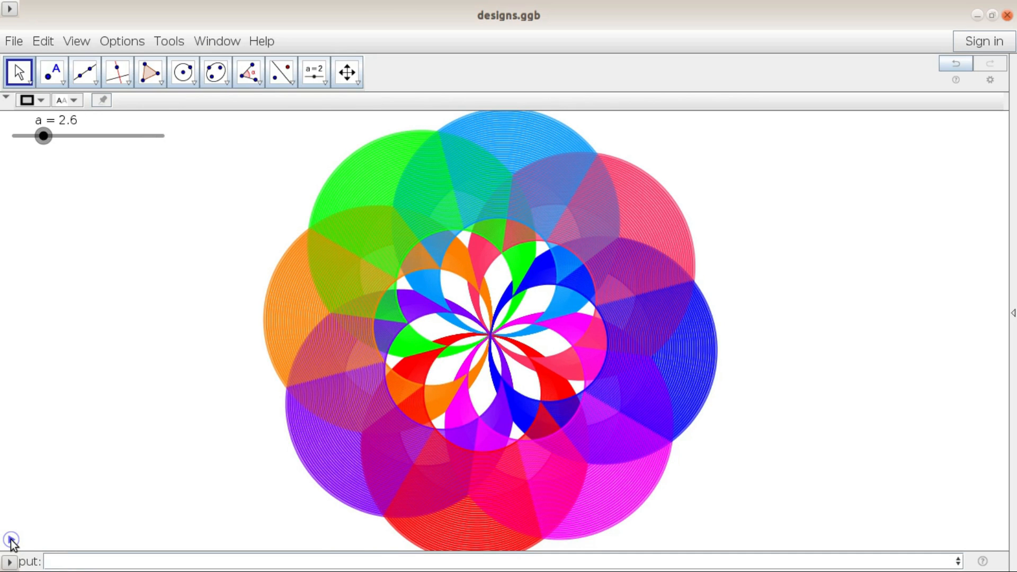